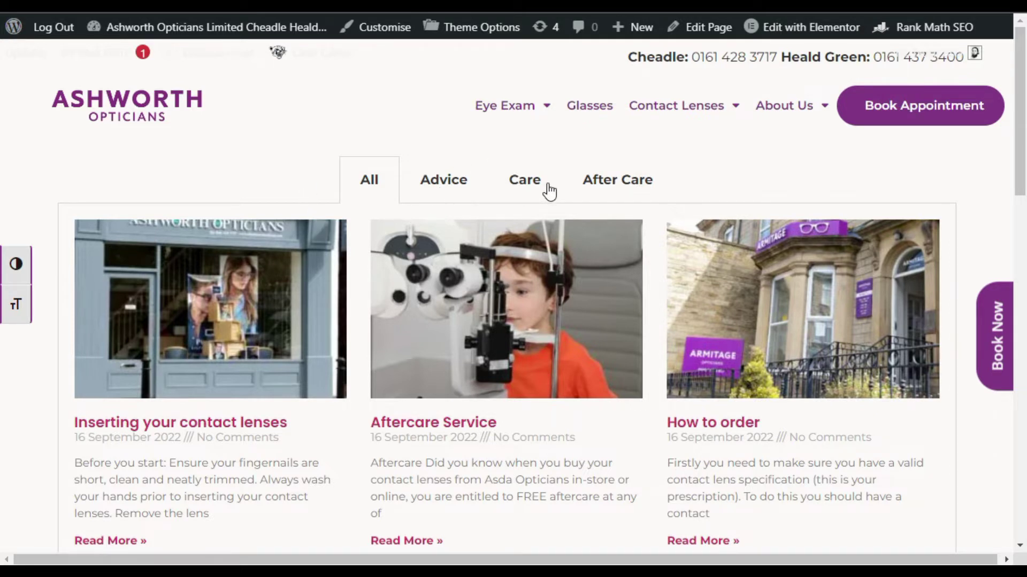
Step: Try the blog's Advice, Care and After Care filter tabs in turn
scroll(396, 214, "down", 2)
scroll(395, 217, "up", 2)
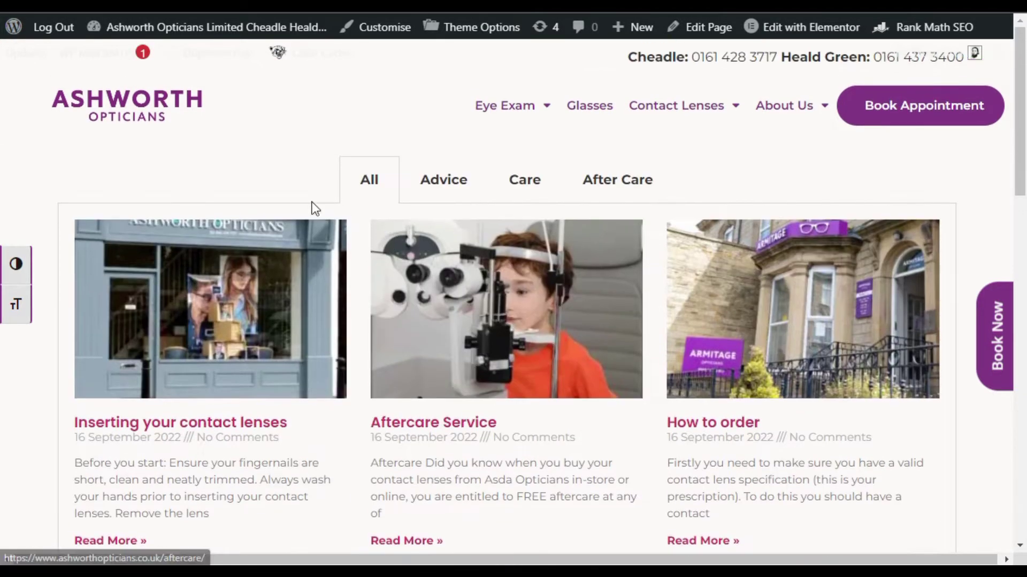
scroll(385, 280, "down", 8)
scroll(436, 257, "up", 8)
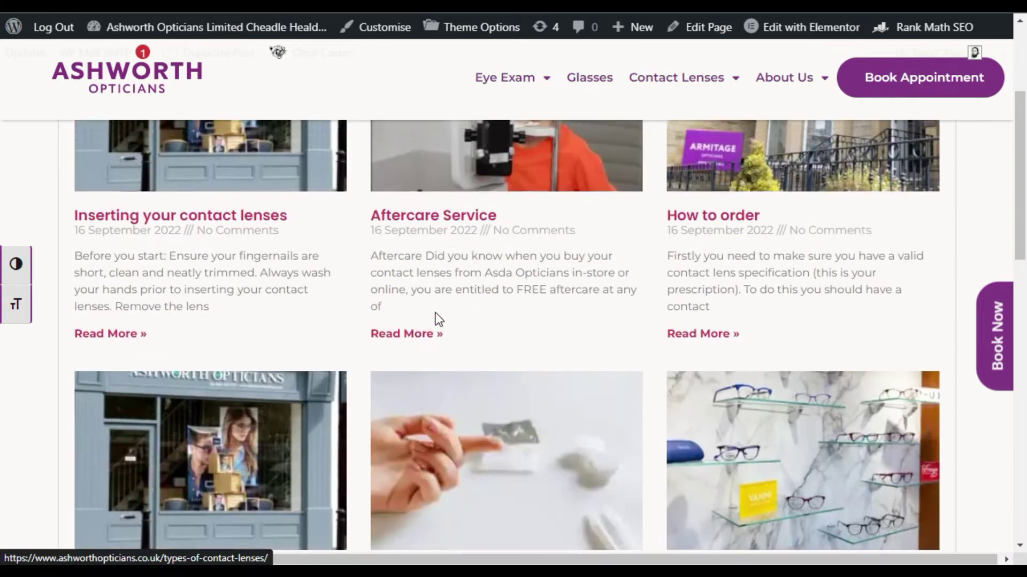
left_click(444, 184)
scroll(481, 321, "down", 6)
scroll(484, 348, "up", 5)
scroll(484, 348, "up", 1)
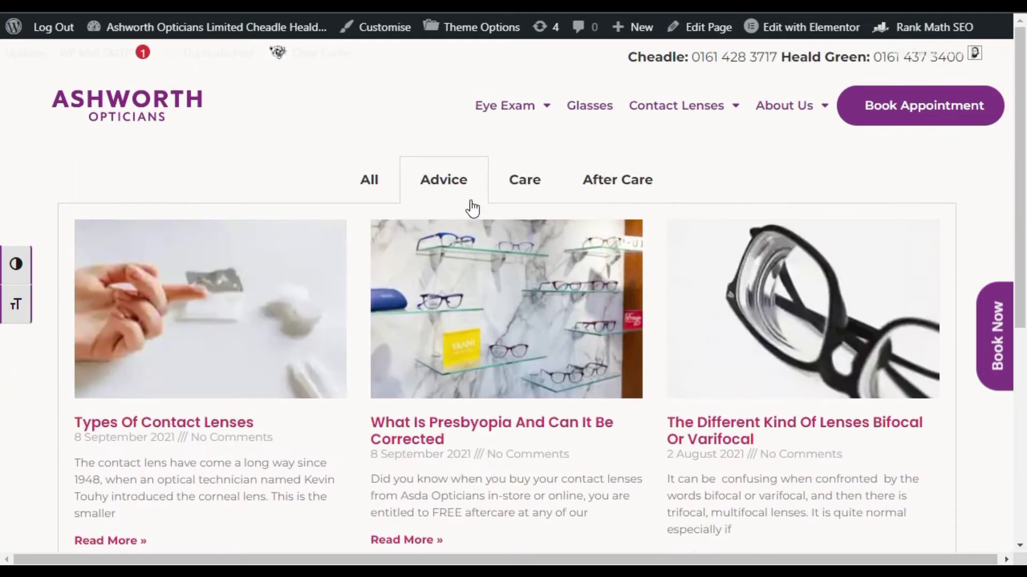
left_click(505, 179)
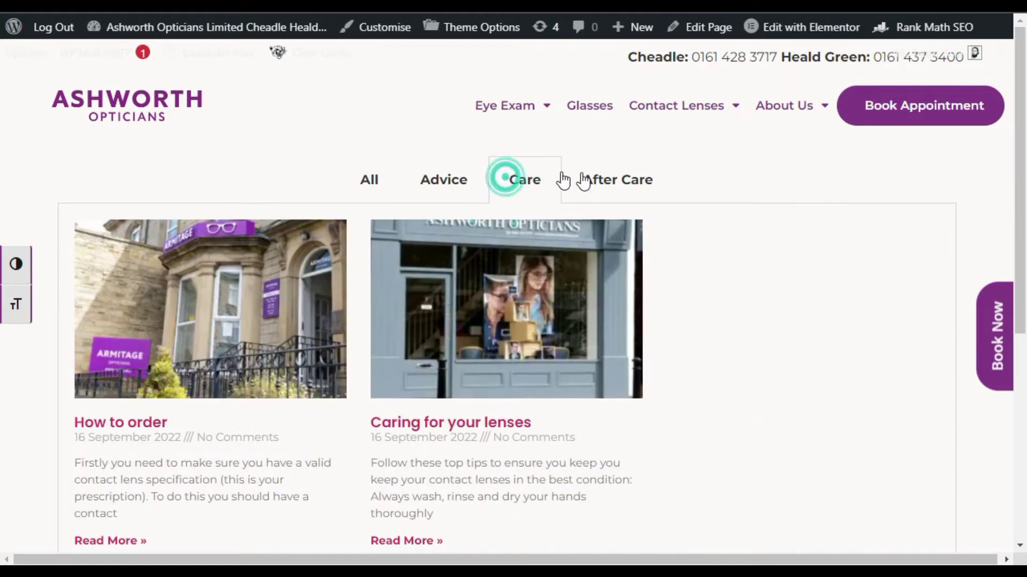
left_click(623, 187)
scroll(588, 267, "down", 4)
scroll(580, 293, "up", 4)
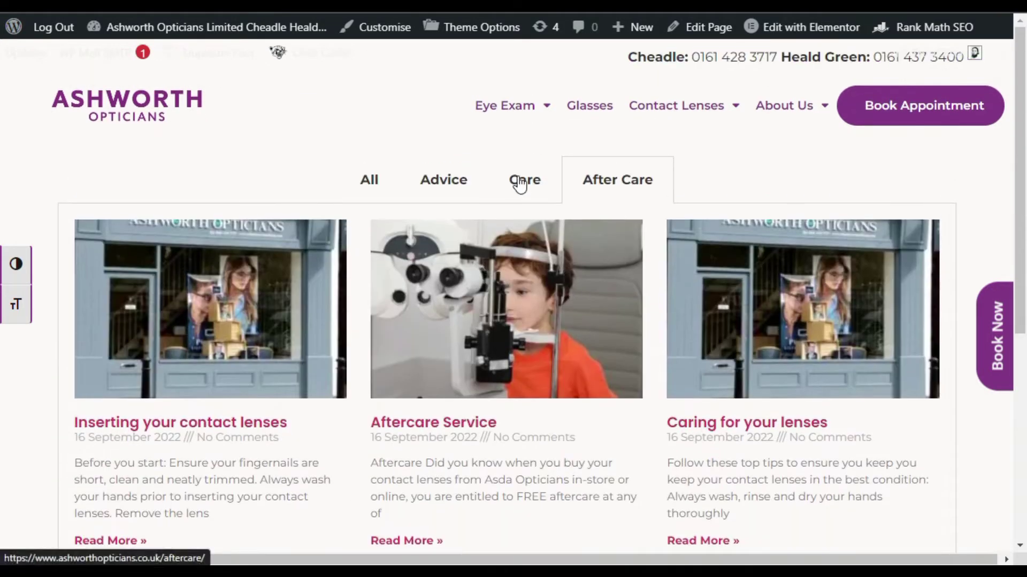
Step: Switch between Care, Advice and All, finishing with only the Advice posts shown
left_click(518, 179)
left_click(460, 181)
left_click(379, 170)
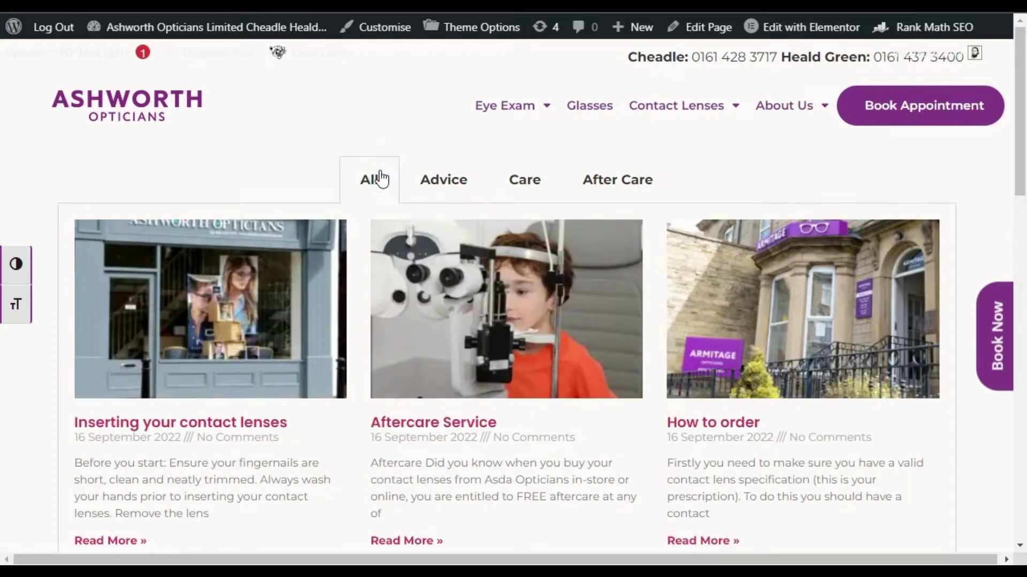
scroll(610, 359, "down", 3)
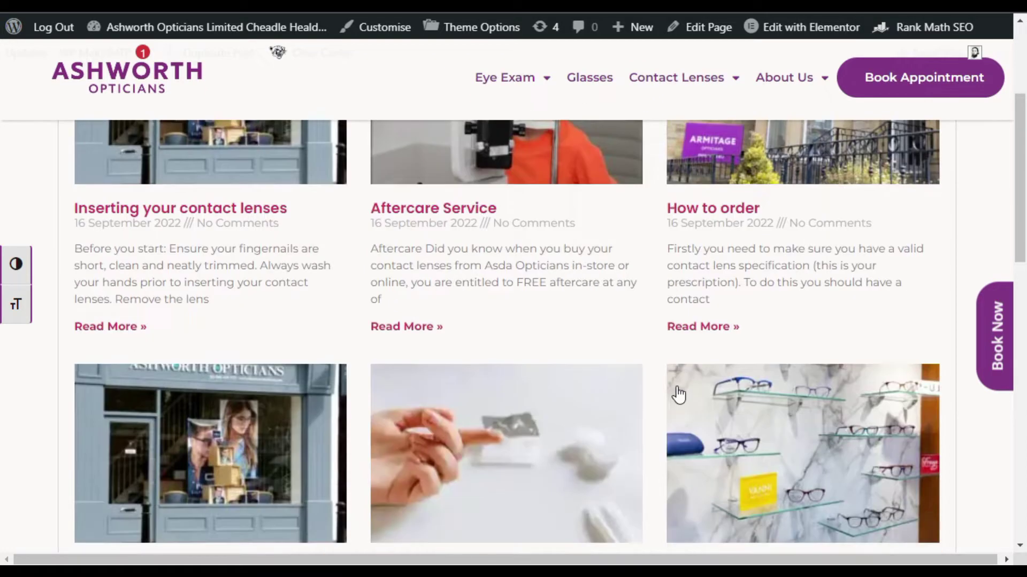
scroll(674, 393, "up", 3)
left_click(442, 187)
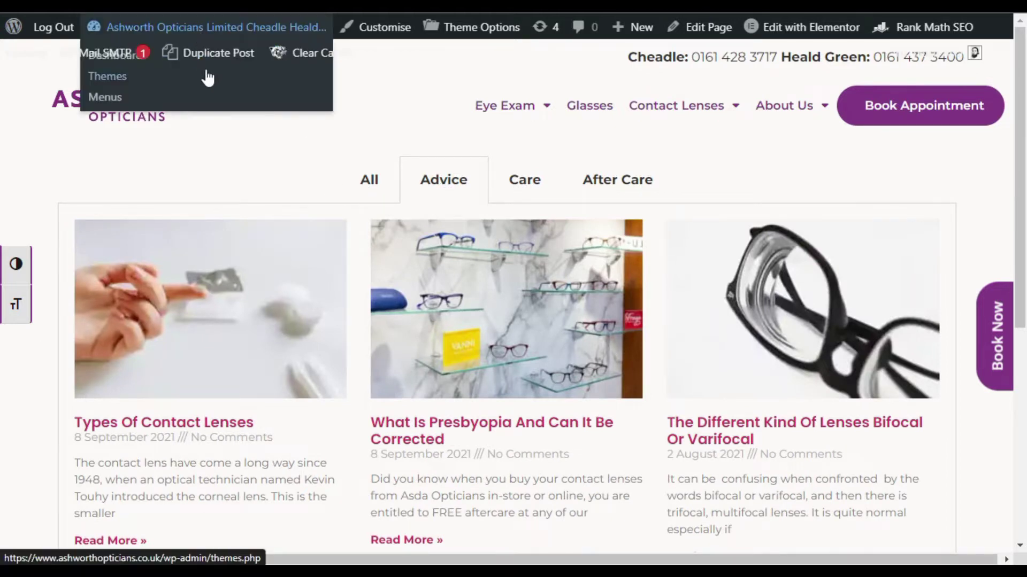
Step: Go to the admin dashboard and review the 7 posts and their categories under All Posts
left_click(180, 24)
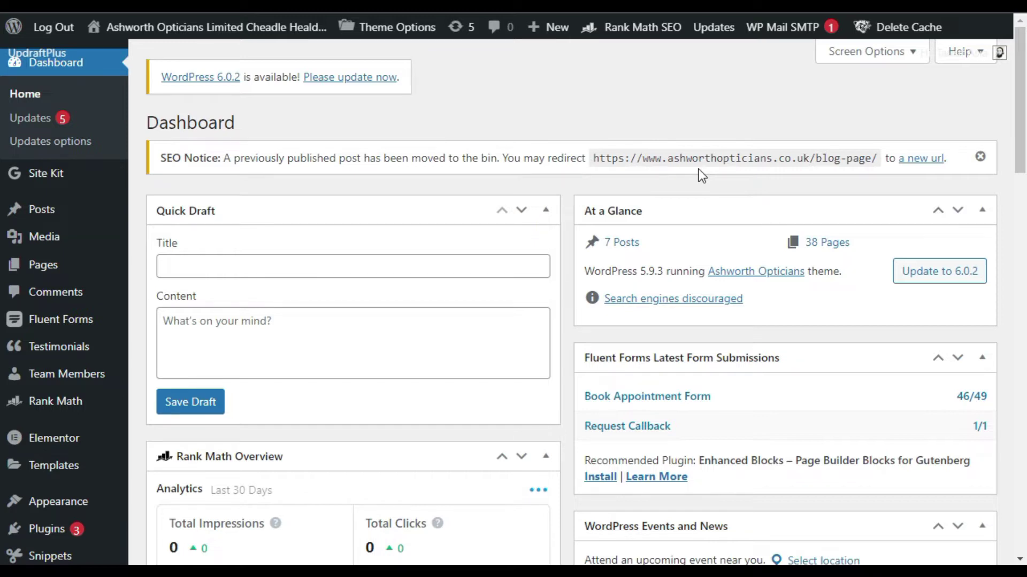
left_click(70, 200)
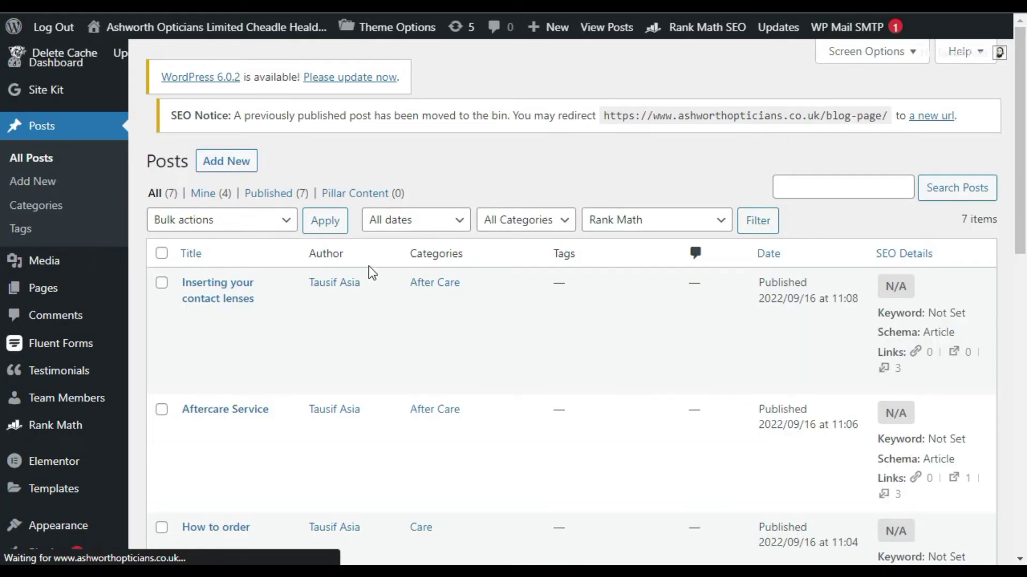
scroll(242, 283, "down", 1)
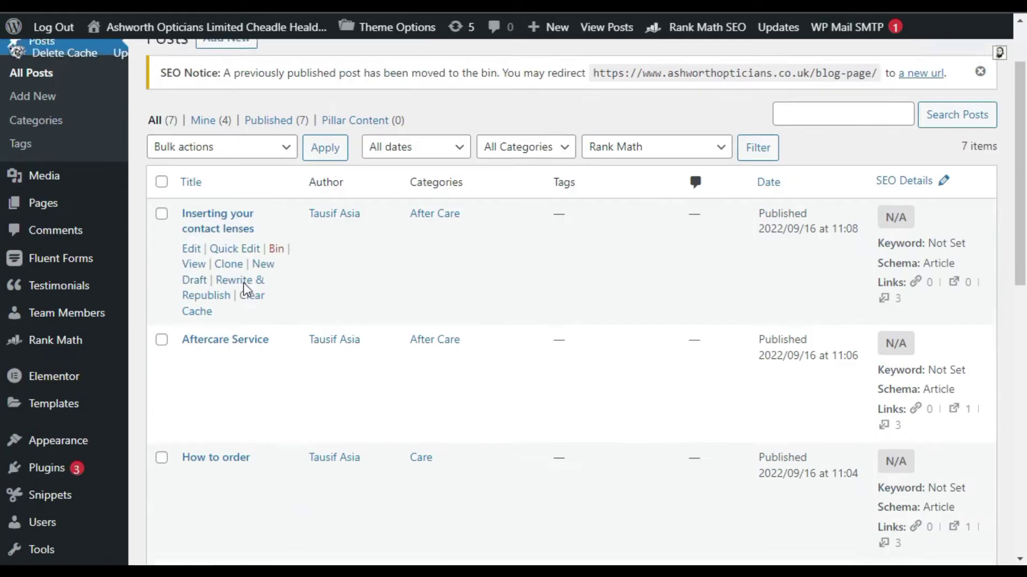
scroll(422, 266, "down", 4)
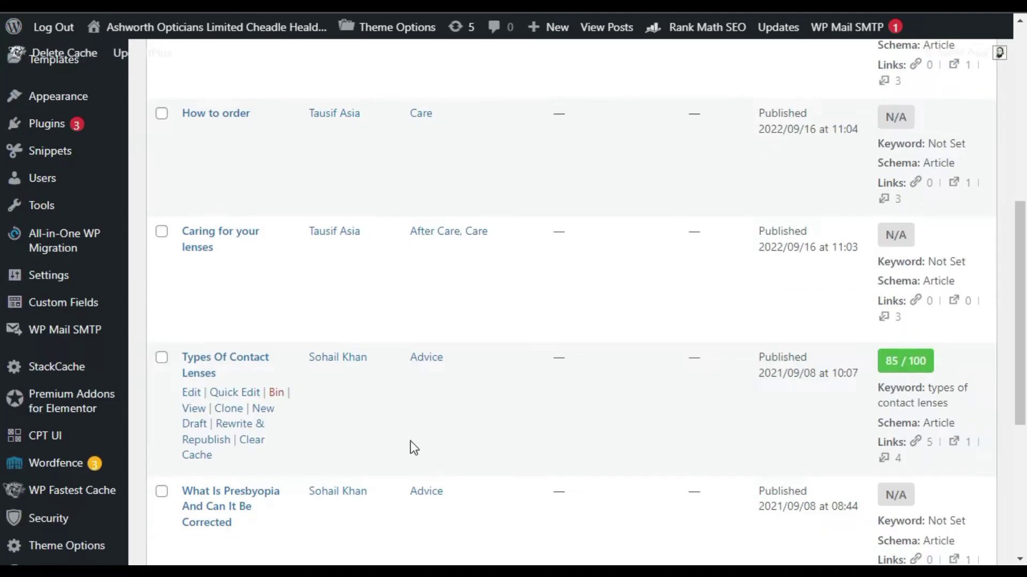
scroll(426, 473, "down", 4)
scroll(428, 461, "up", 9)
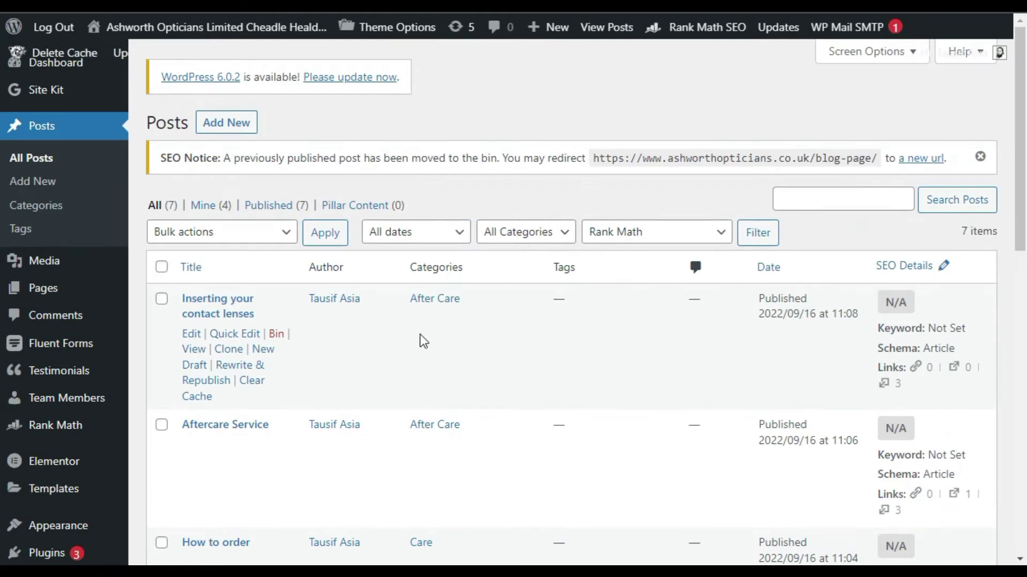
left_click_drag(395, 297, 482, 298)
scroll(464, 373, "down", 4)
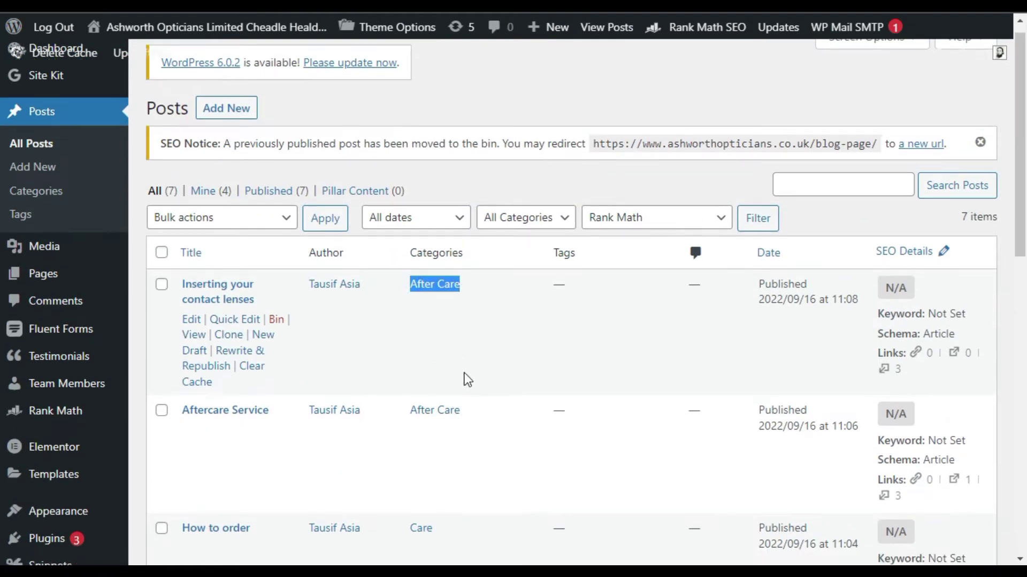
scroll(489, 353, "down", 7)
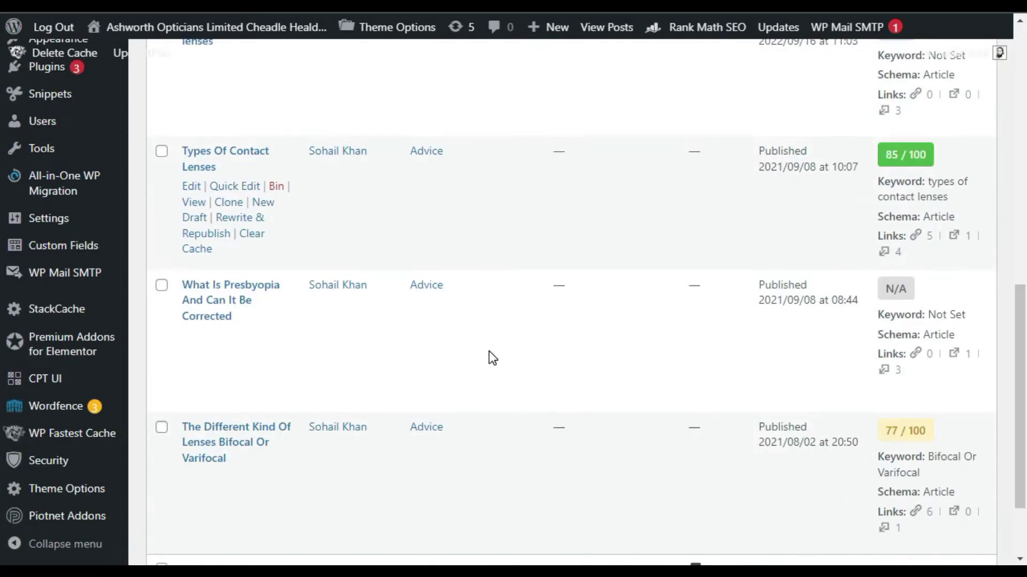
scroll(516, 287, "down", 2)
scroll(524, 296, "up", 12)
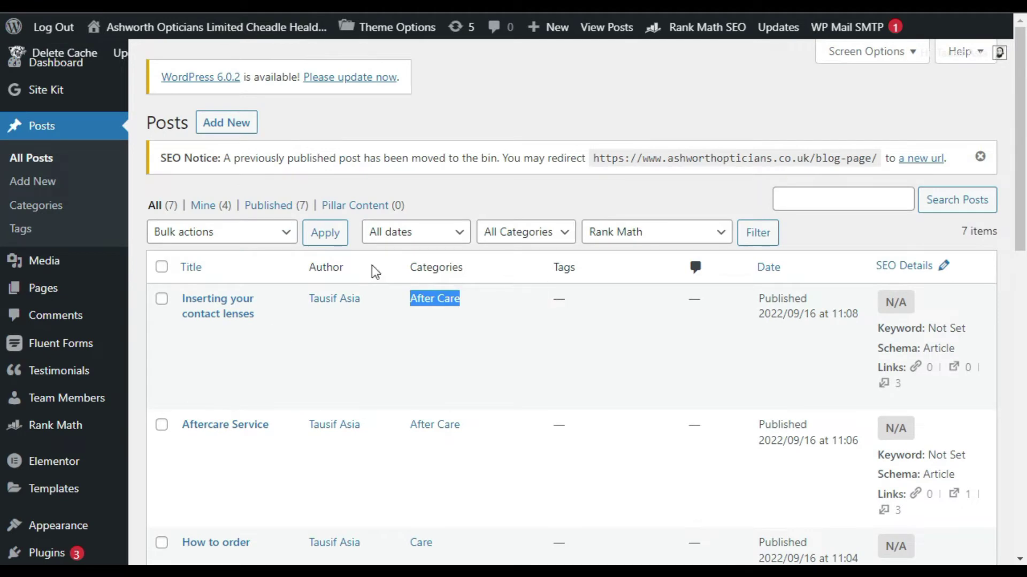
mouse_move(59, 290)
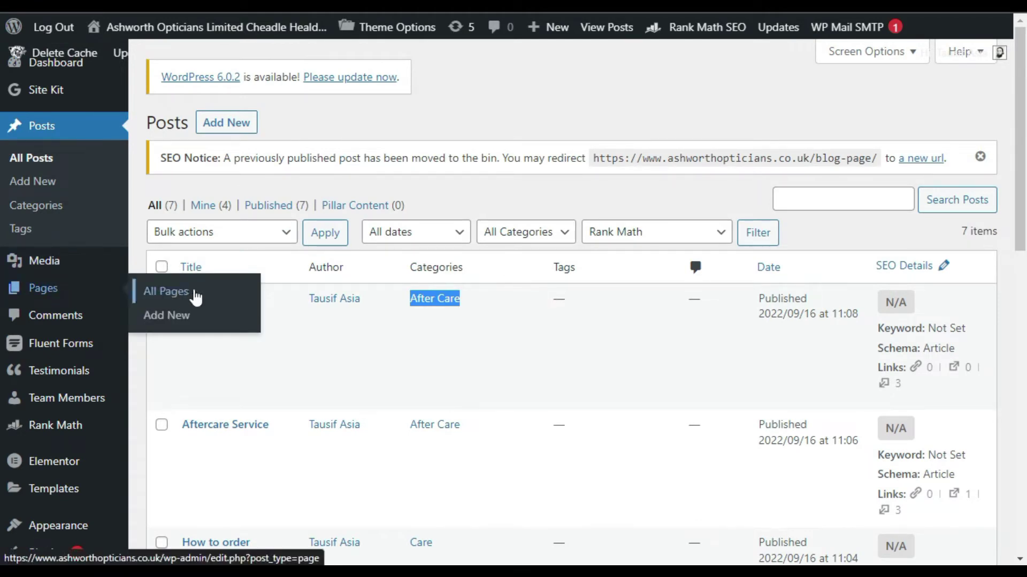
Step: Create a new page titled 'Blog' and publish it at /blog/
left_click(196, 321)
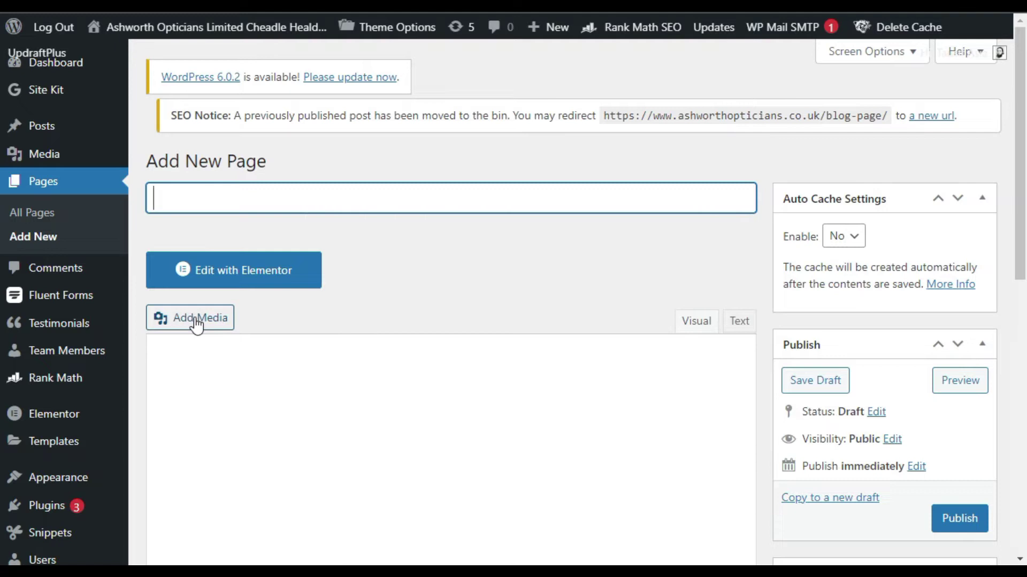
type("Blog")
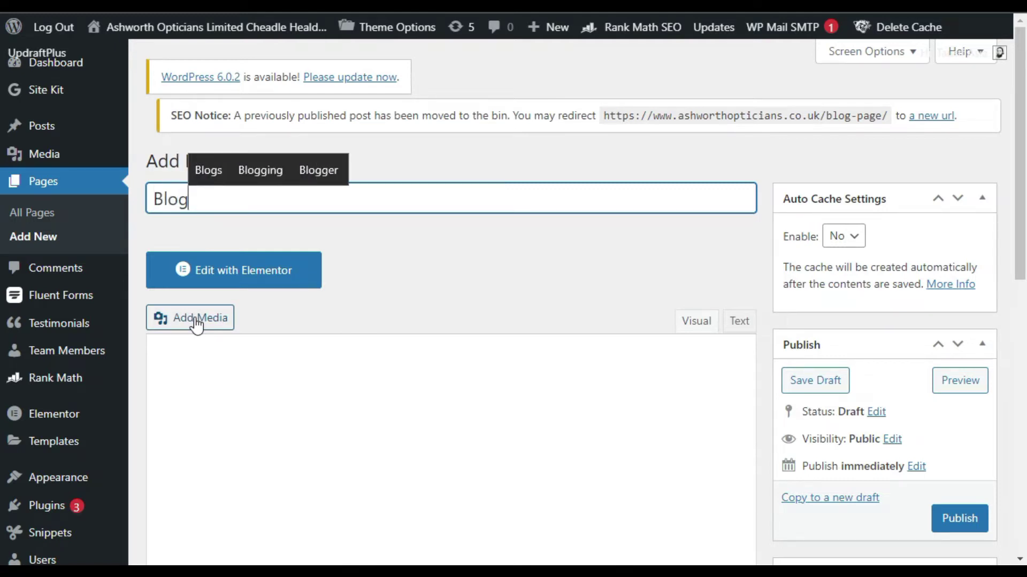
left_click(948, 519)
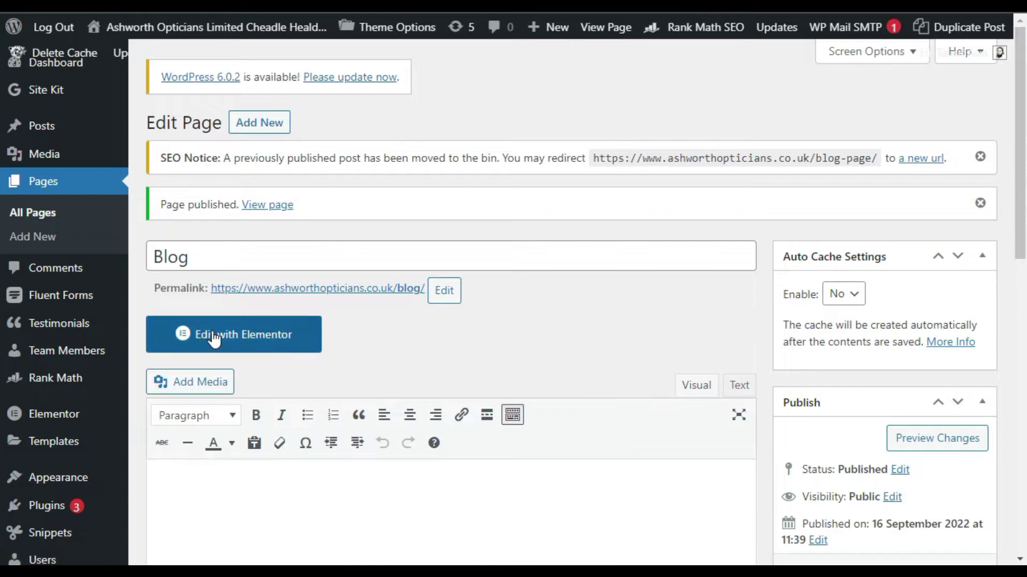
Step: Edit the Blog page in Elementor and place a Pro Posts widget as a 3-column grid
left_click(255, 341)
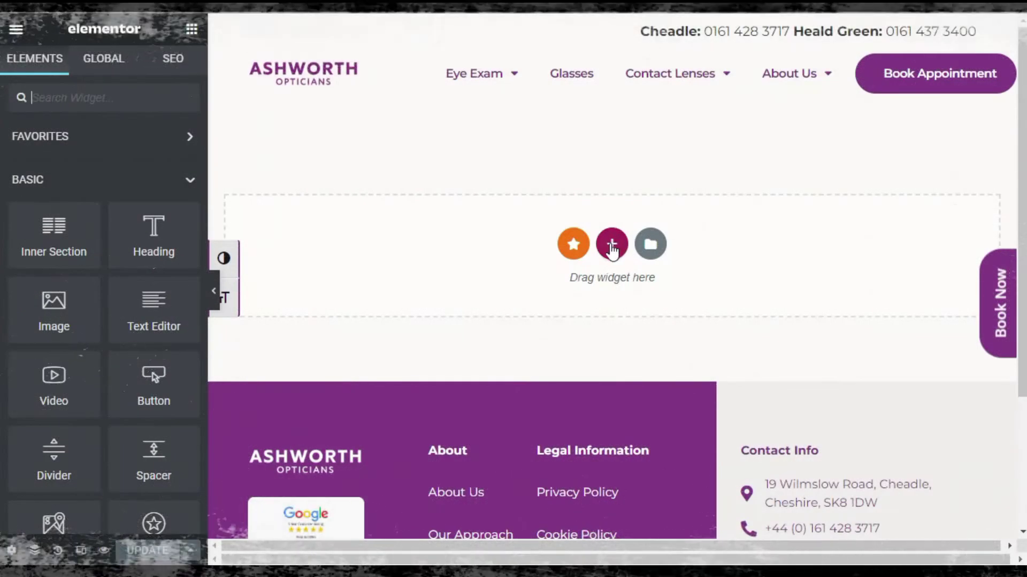
left_click(611, 244)
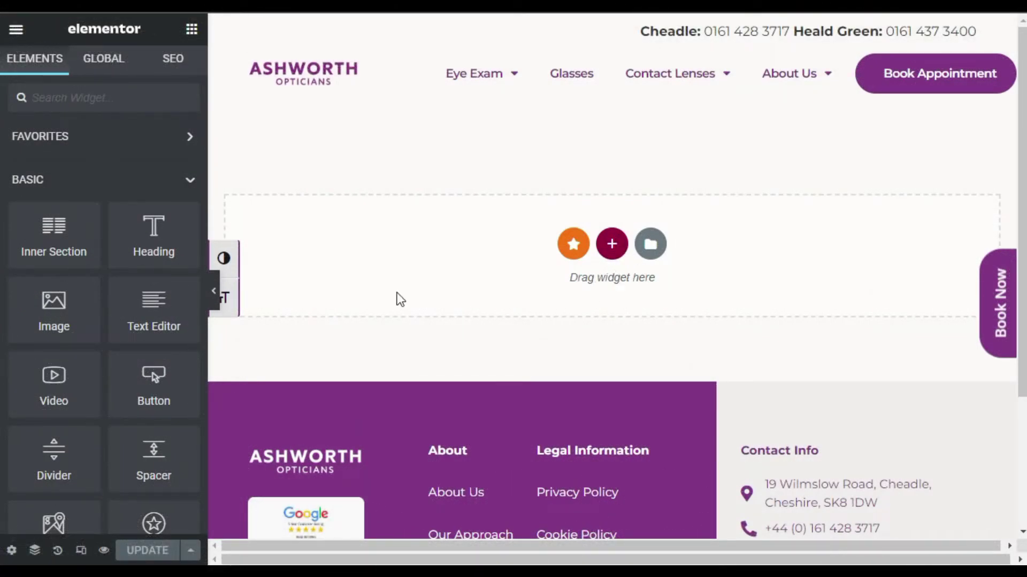
scroll(161, 309, "down", 2)
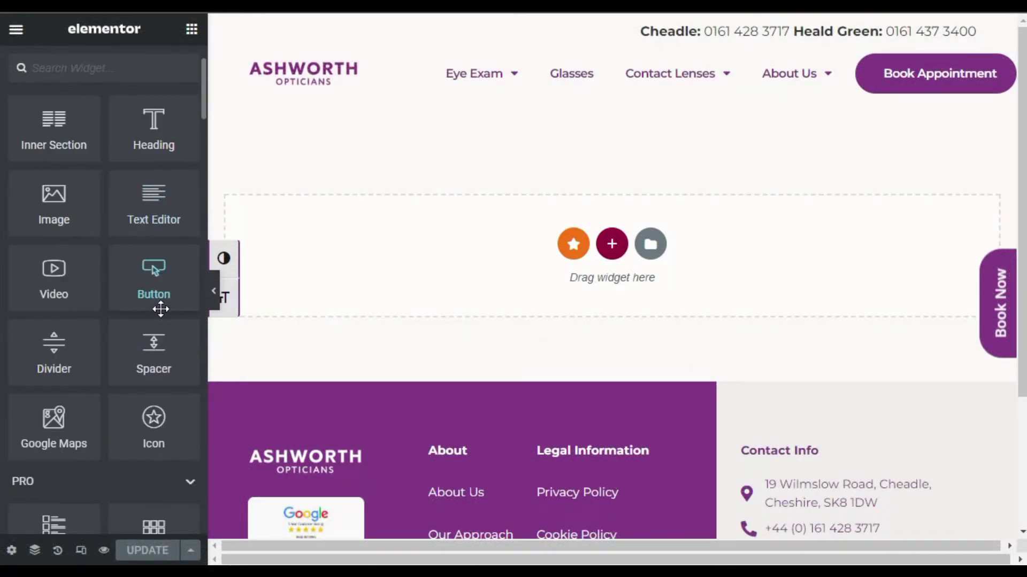
scroll(149, 289, "down", 2)
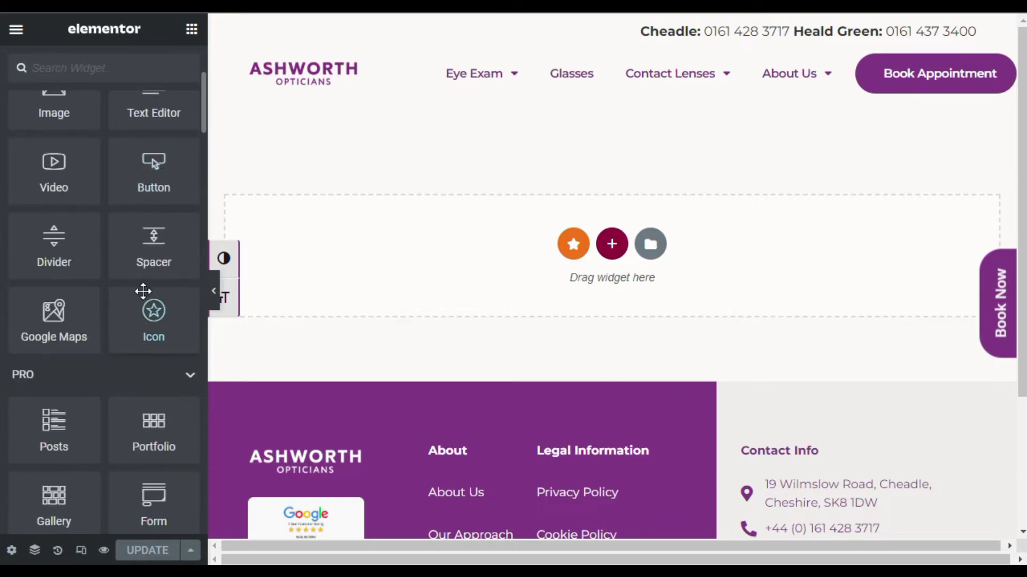
left_click_drag(45, 434, 573, 274)
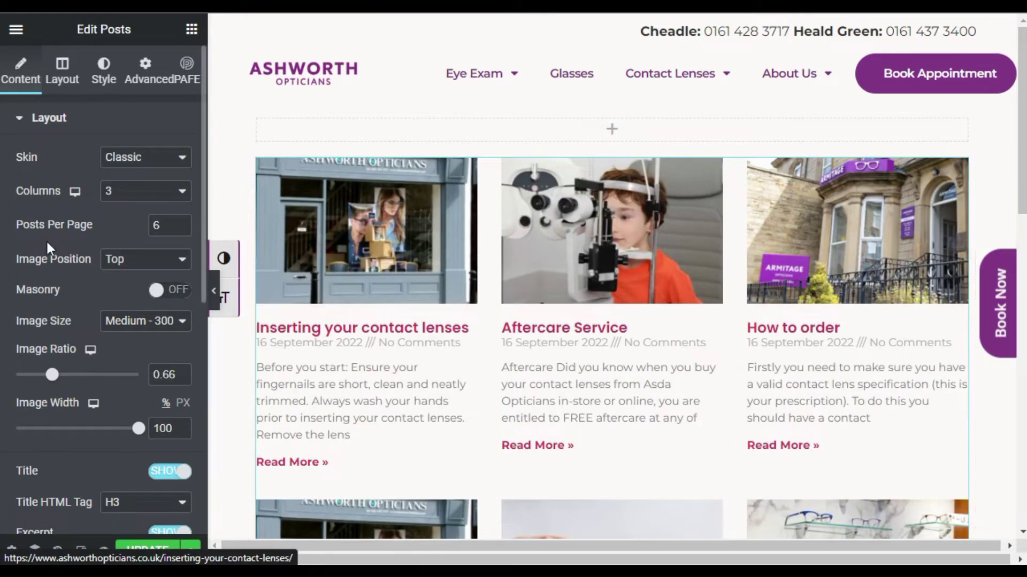
Step: Set the posts grid to show 7 posts per page
left_click(161, 227)
key("BackSpace")
type("7")
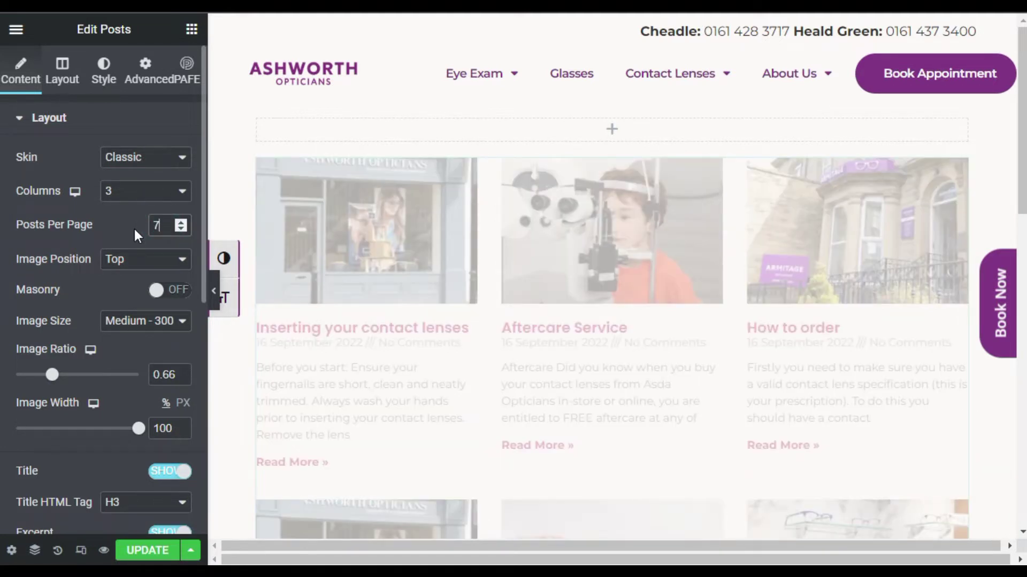
scroll(134, 230, "down", 8)
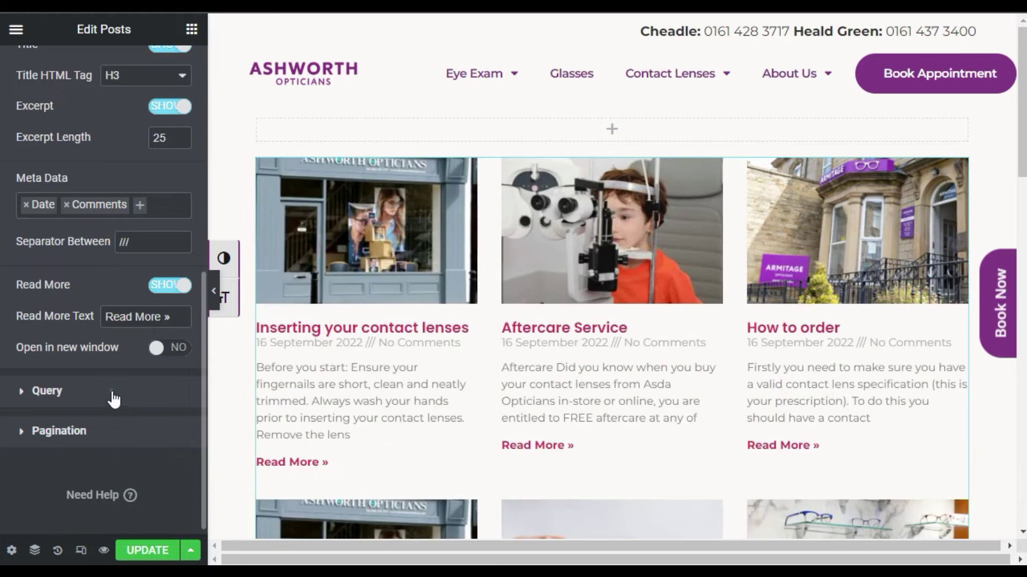
Step: Restrict the grid's query to the term Categories: Care and update the page
left_click(114, 393)
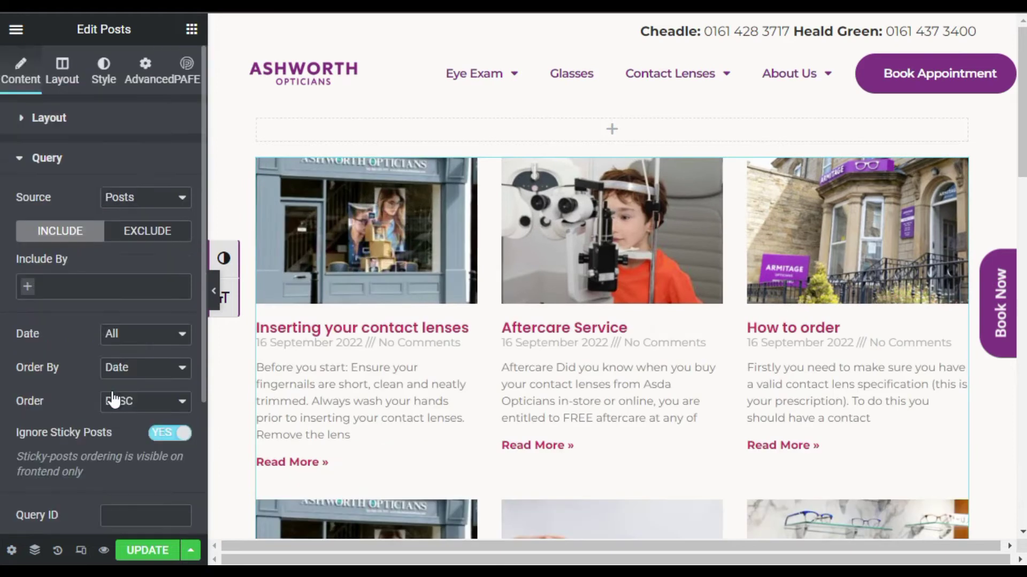
left_click(77, 291)
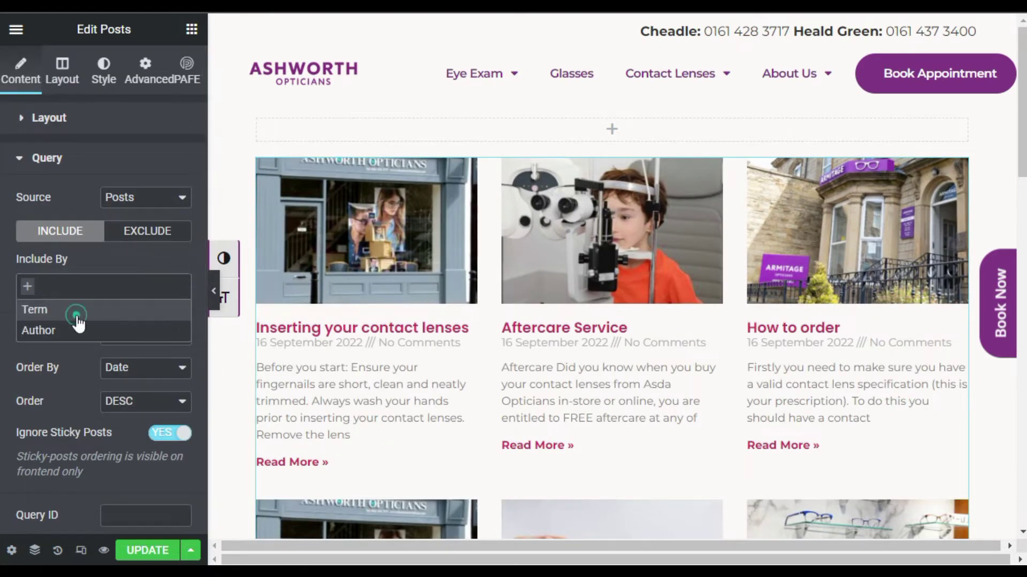
left_click(78, 316)
left_click(80, 343)
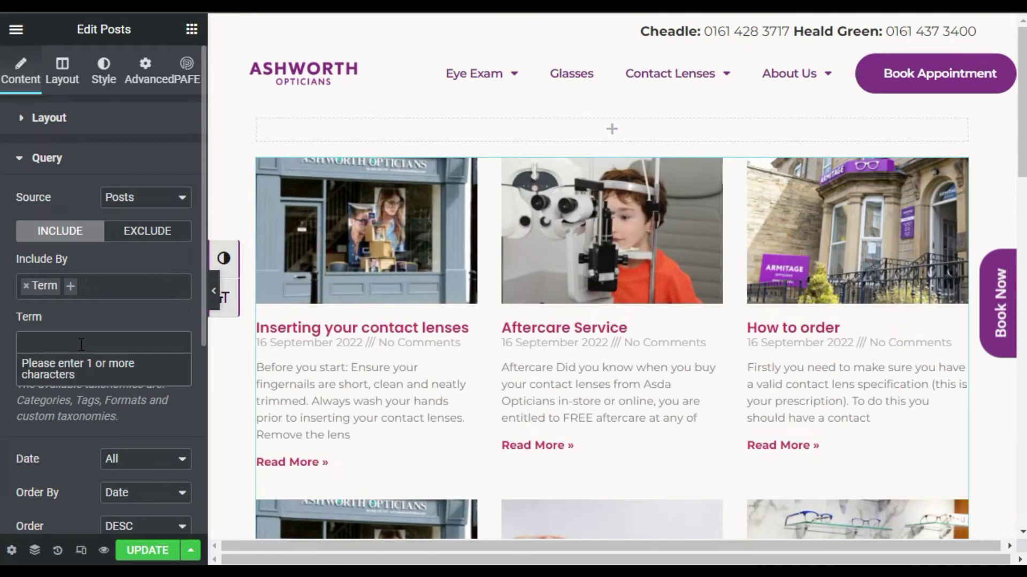
type("ca")
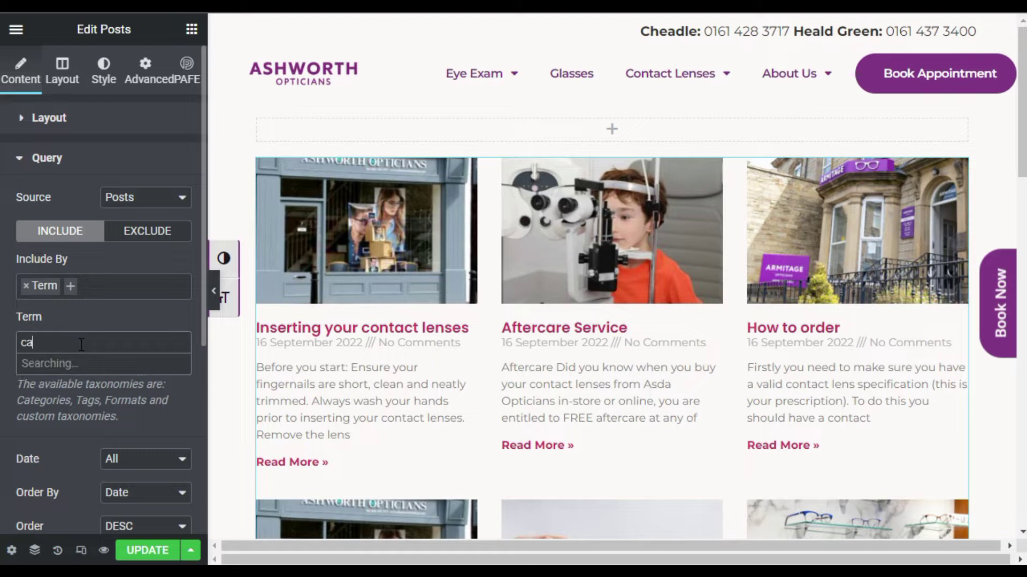
type("r")
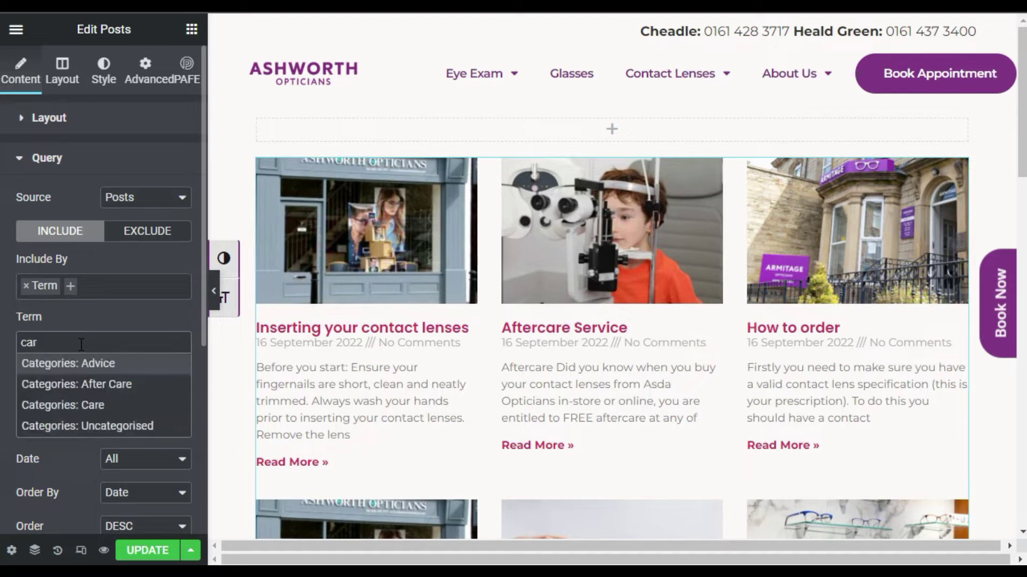
type("e")
left_click(124, 384)
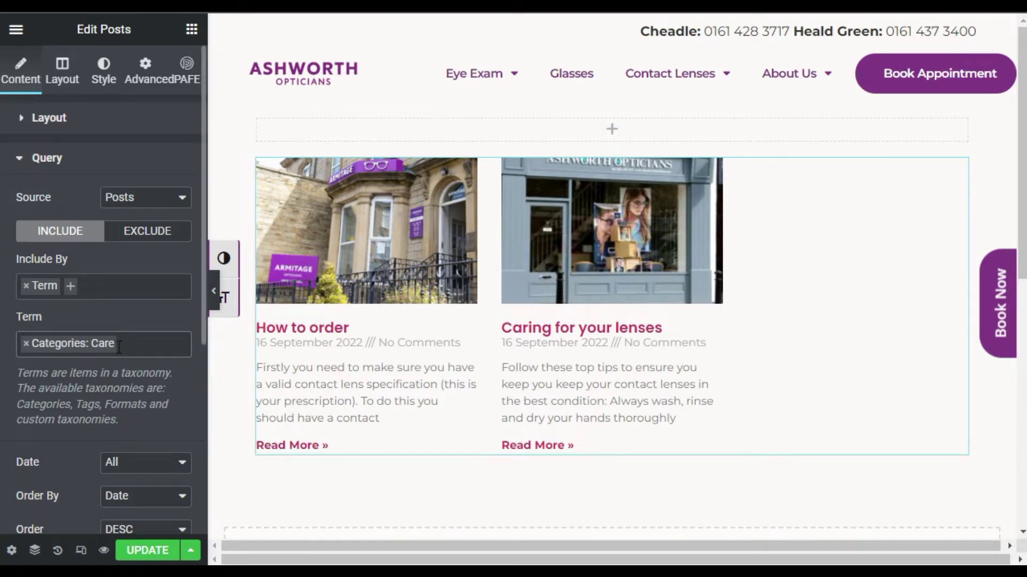
left_click(138, 551)
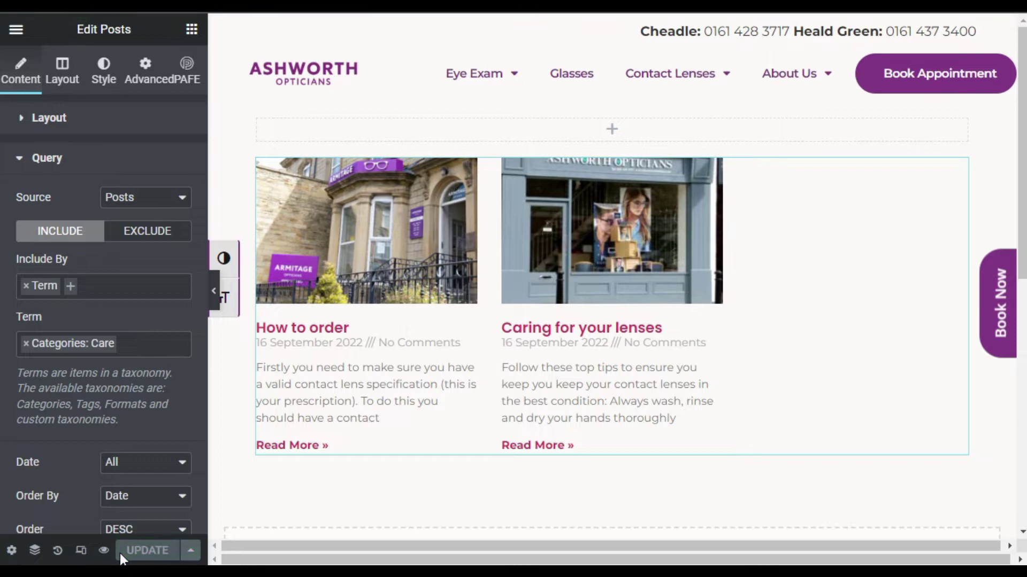
left_click(104, 552)
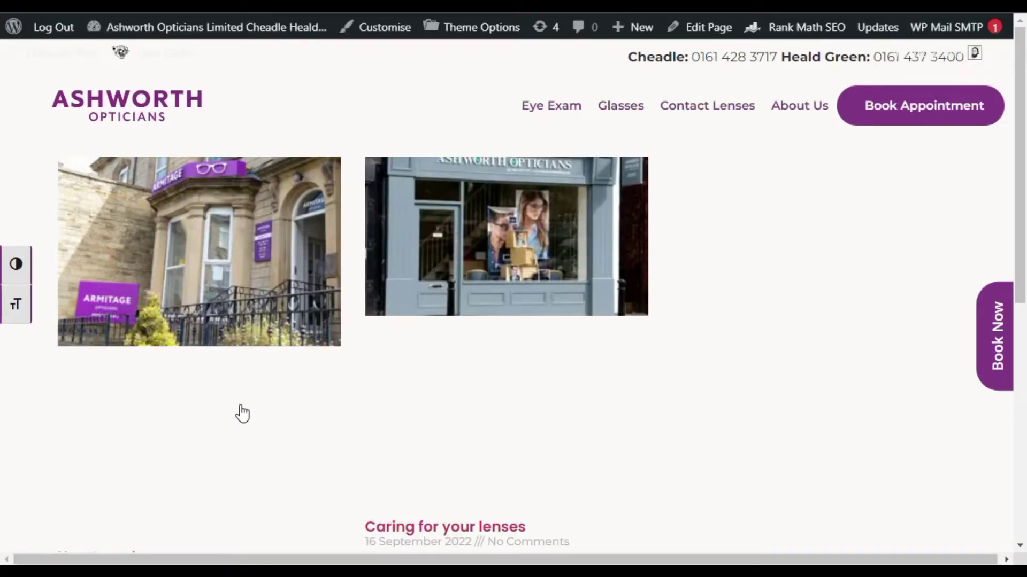
scroll(528, 402, "down", 4)
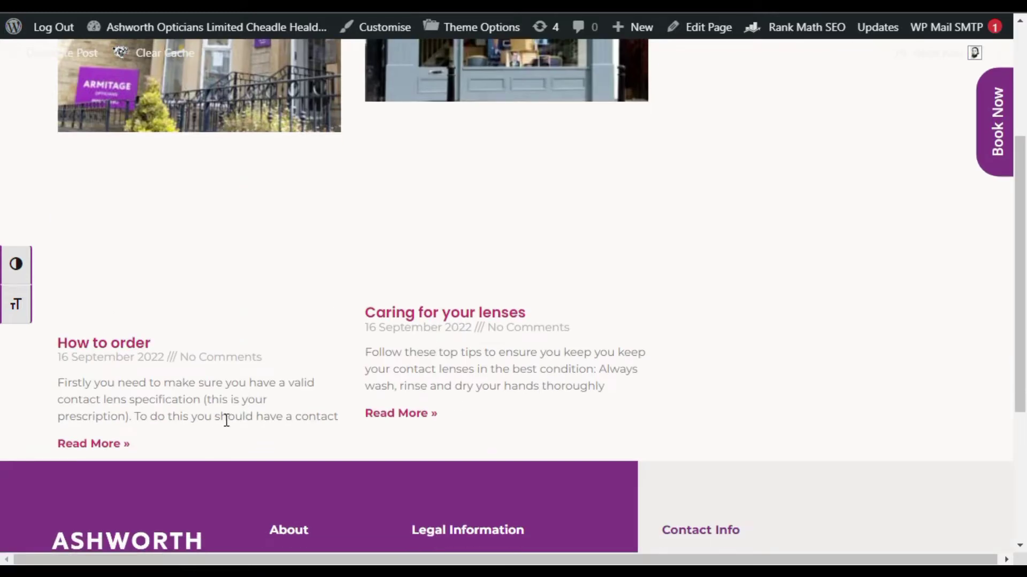
scroll(214, 387, "down", 3)
scroll(214, 390, "up", 2)
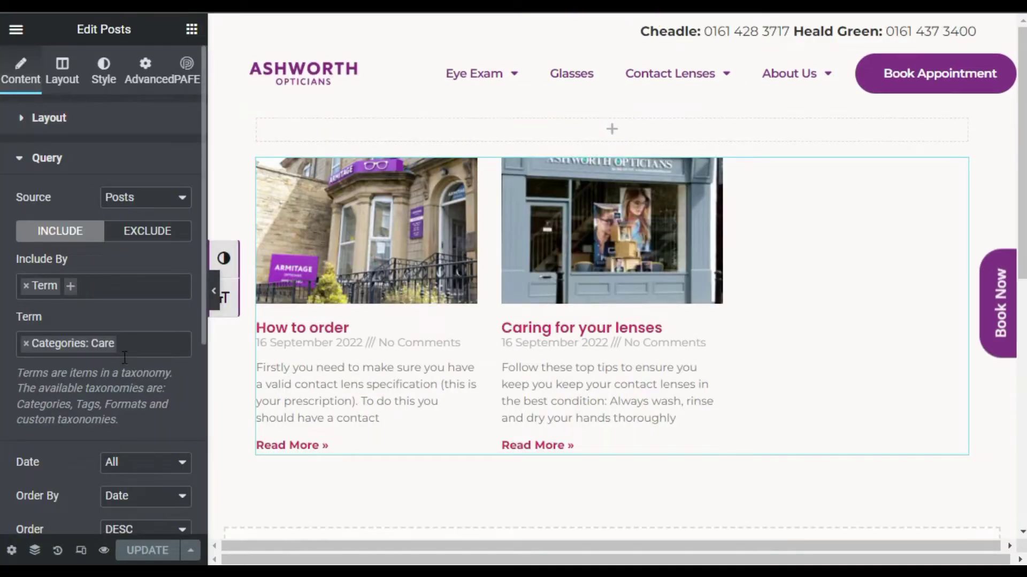
left_click(138, 341)
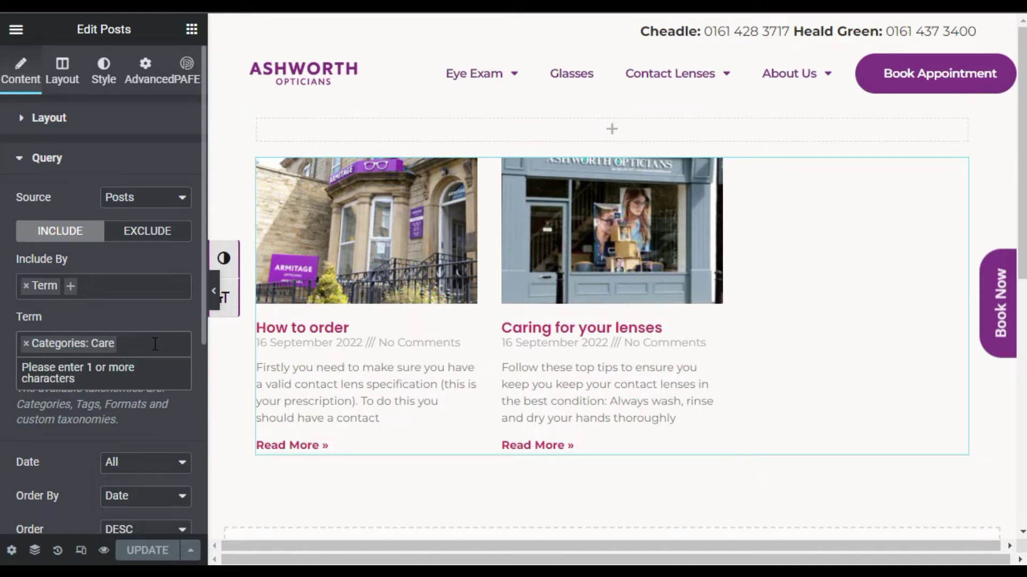
type("cr")
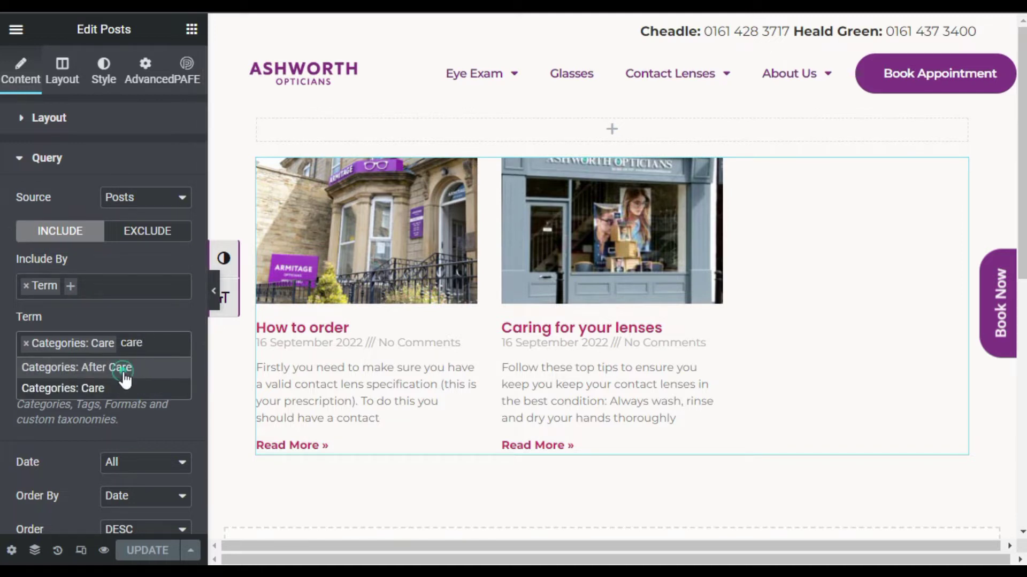
left_click(123, 373)
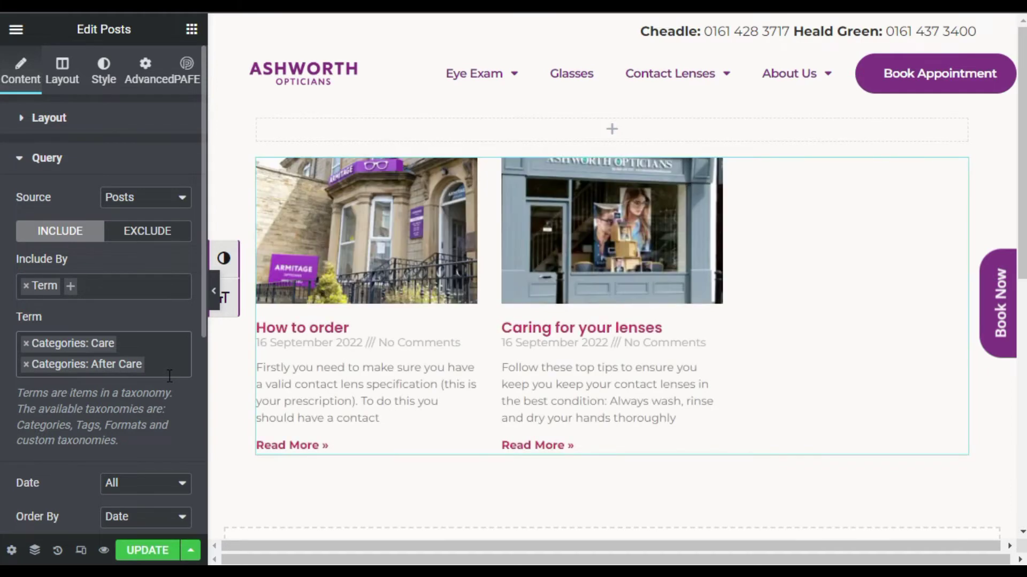
scroll(614, 357, "down", 4)
scroll(528, 367, "up", 2)
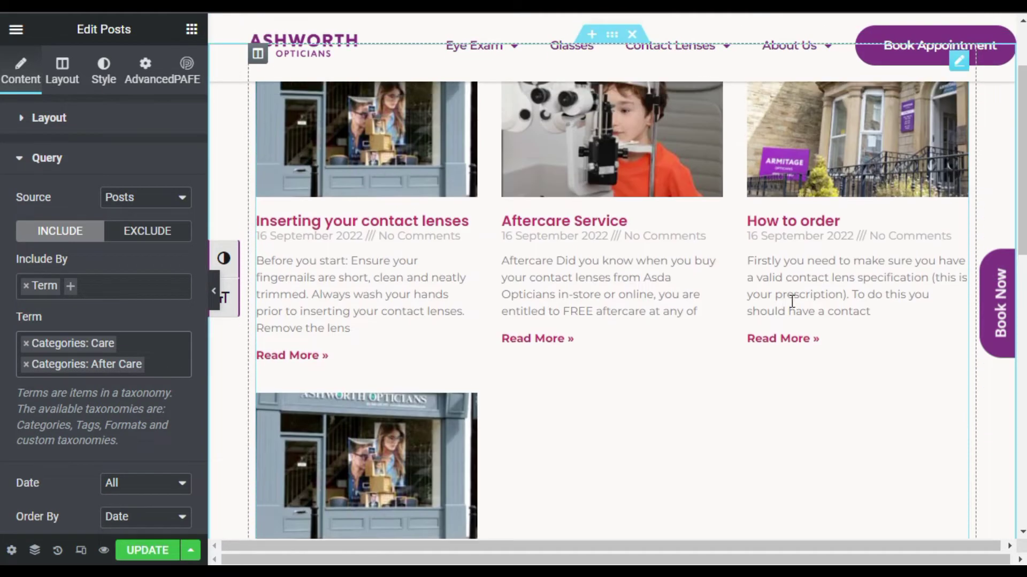
scroll(800, 347, "down", 4)
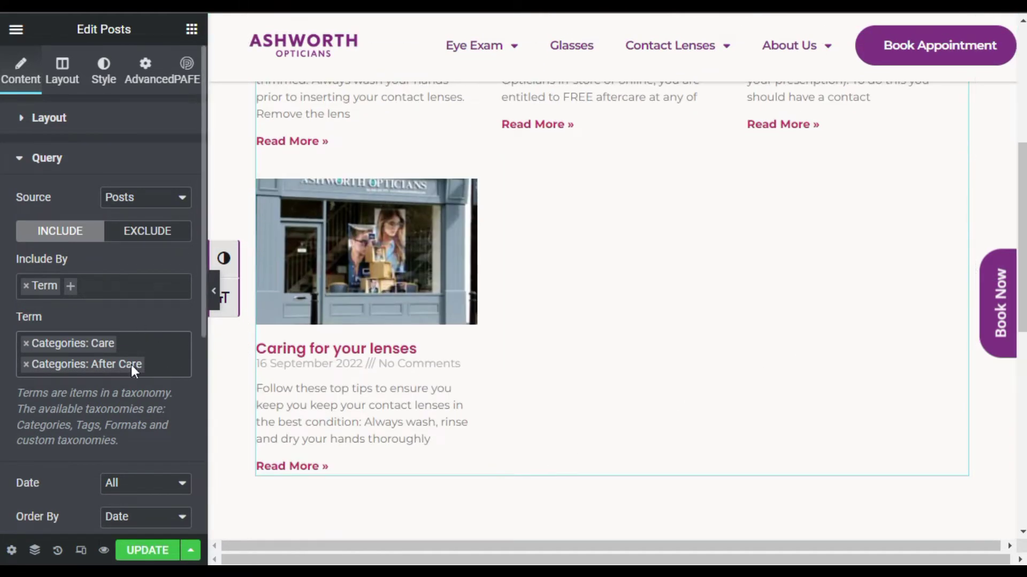
scroll(399, 388, "up", 5)
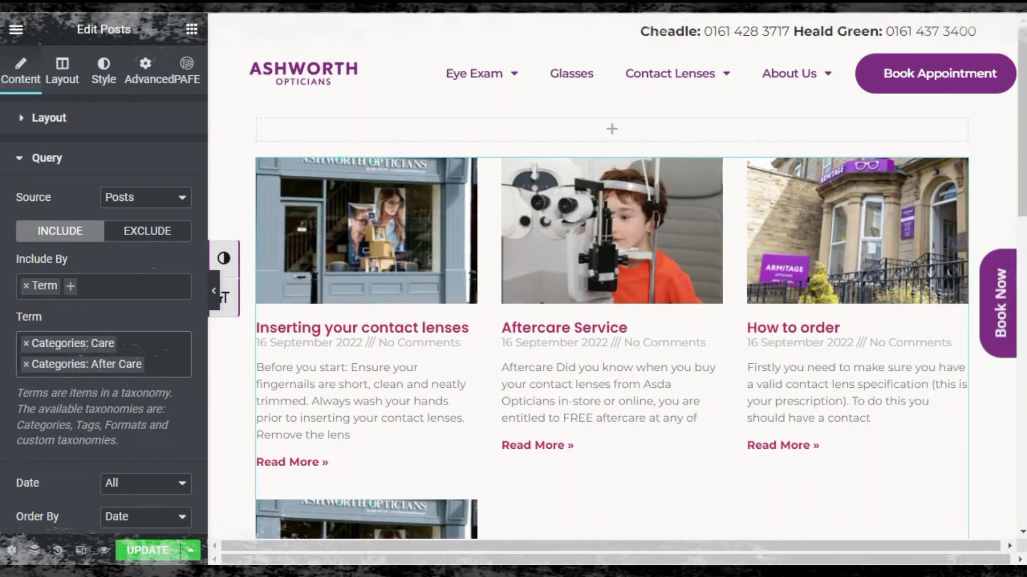
scroll(430, 326, "down", 2)
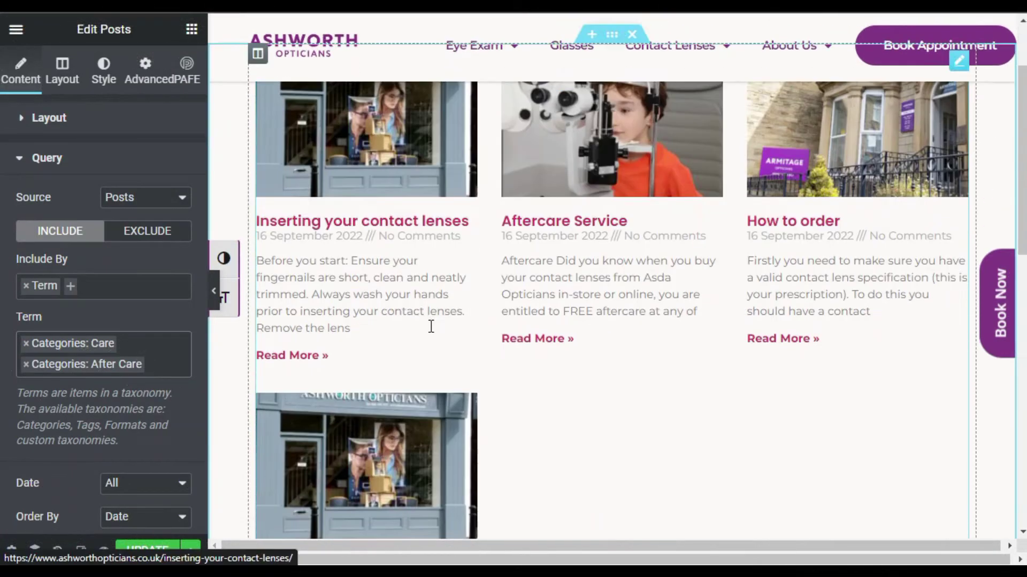
scroll(577, 405, "up", 2)
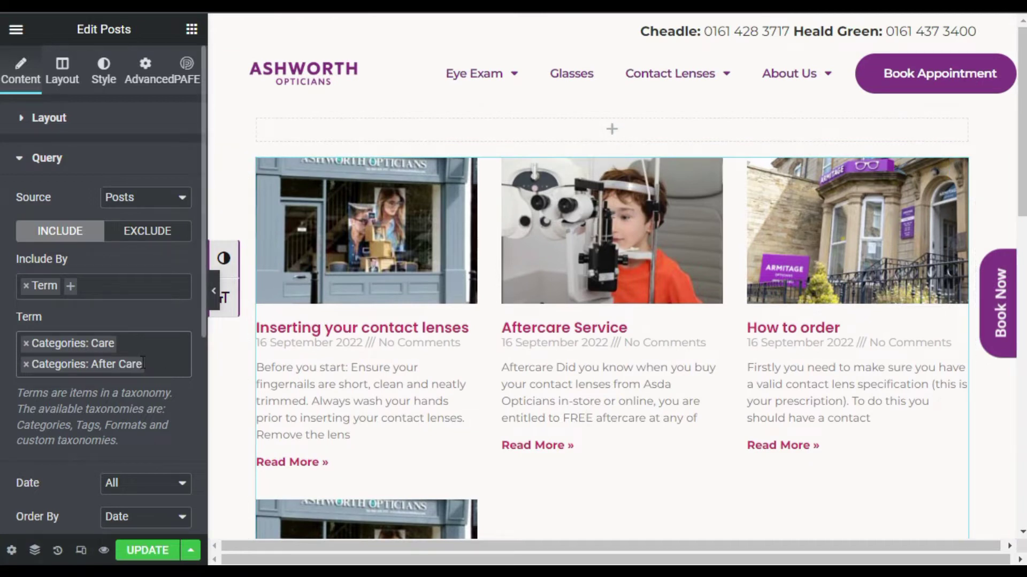
left_click(25, 364)
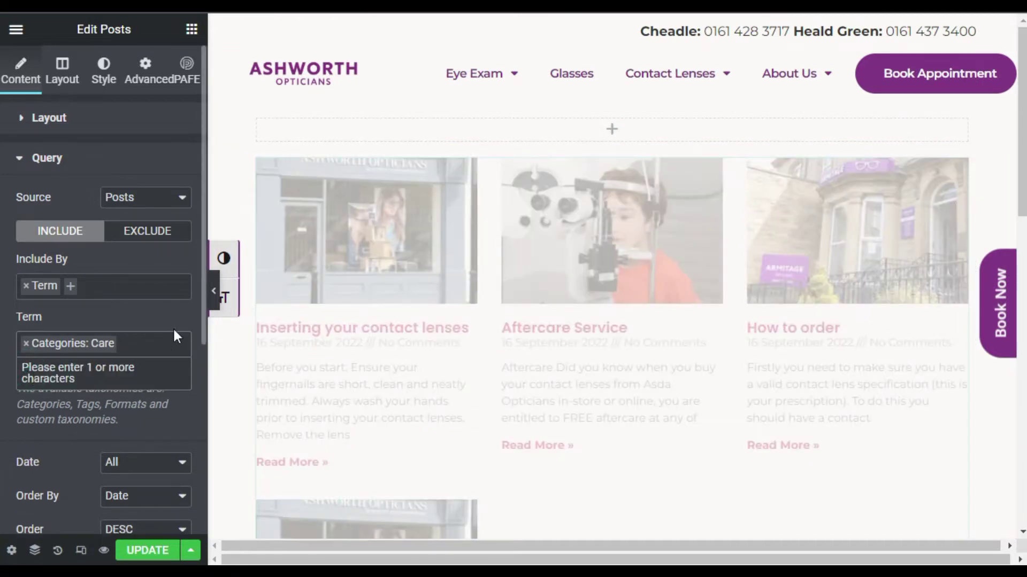
left_click(174, 313)
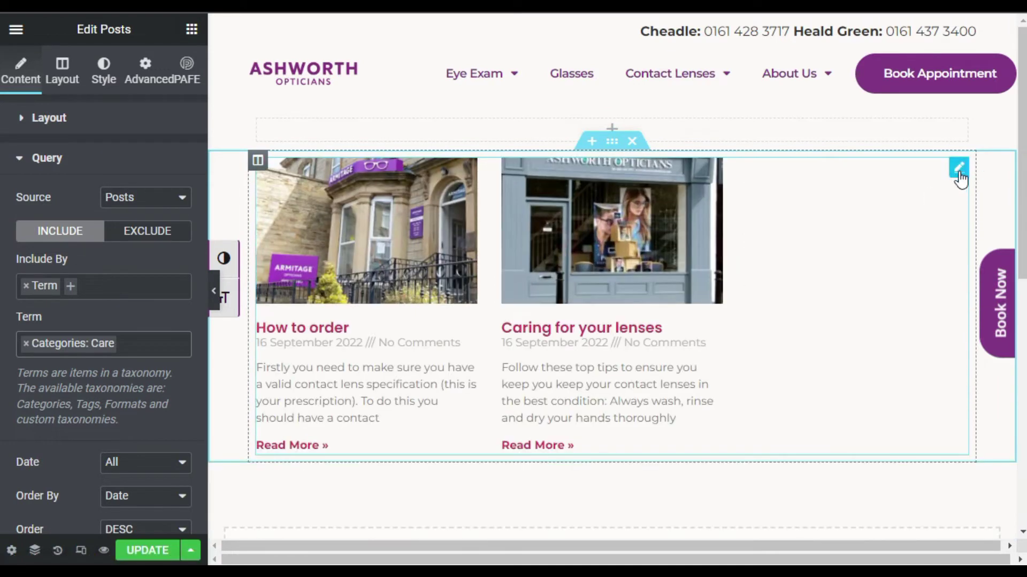
Step: Save the Care-filtered posts widget as a global widget named 'Care'
right_click(960, 180)
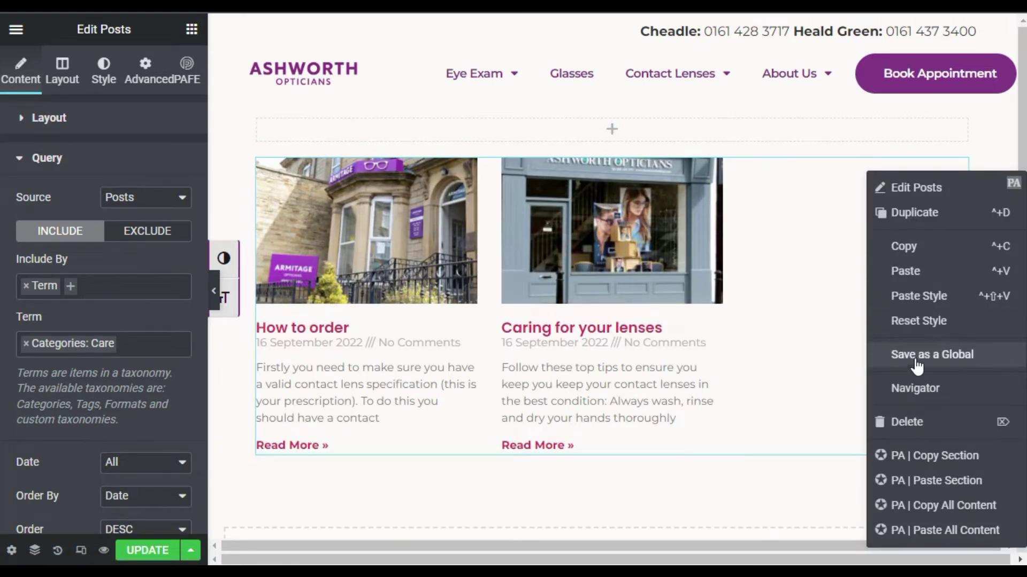
left_click(938, 357)
left_click(408, 325)
type("One")
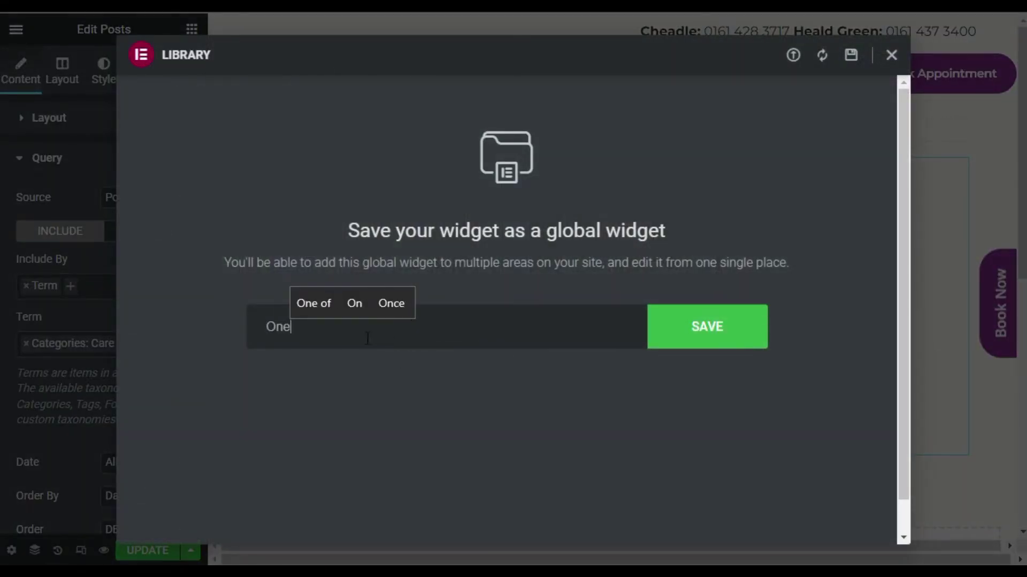
double_click(370, 338)
type("Car")
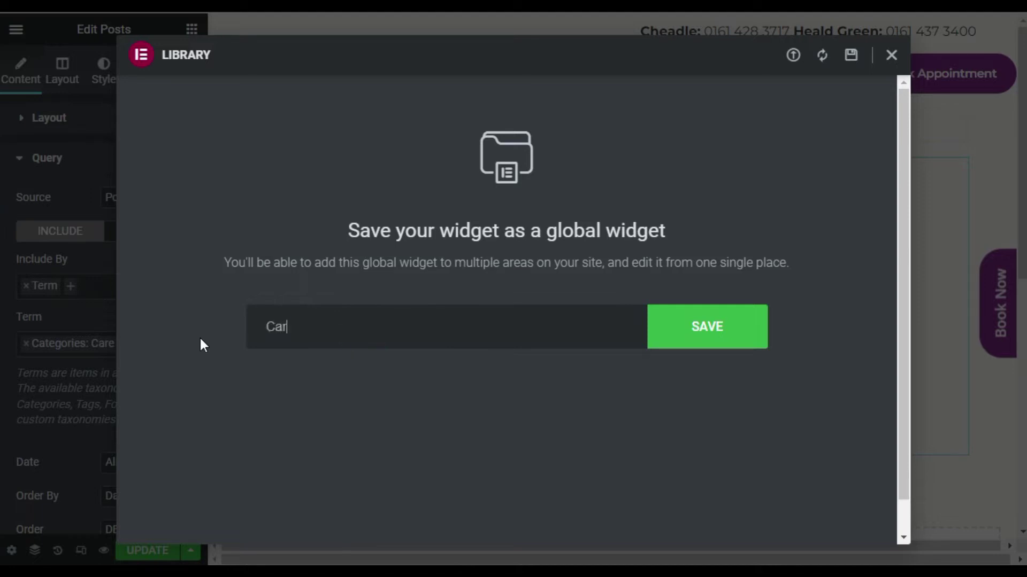
type("e")
left_click(722, 341)
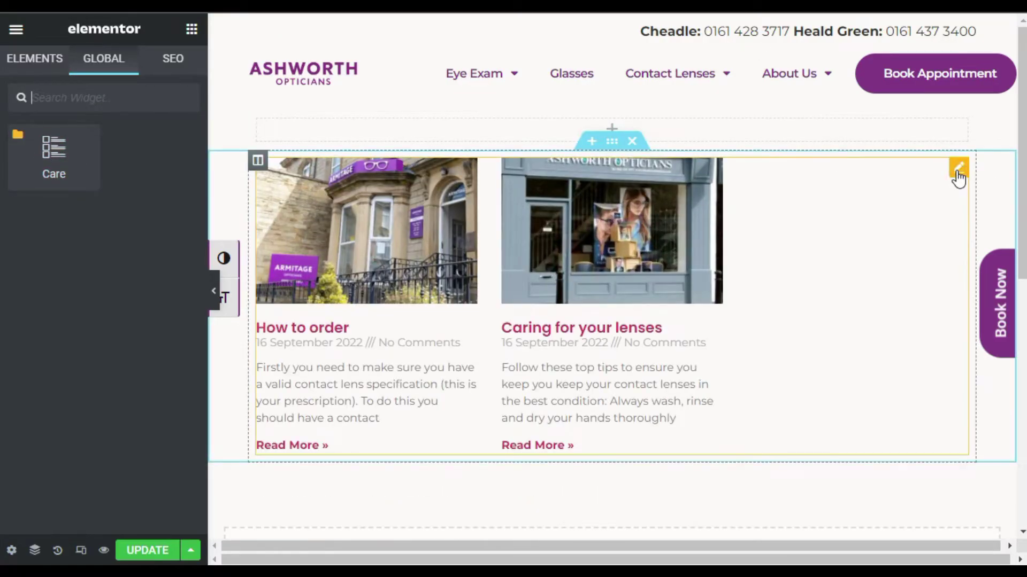
left_click(959, 171)
Step: Unlink the widget from the Care global and change its query term to After Care
left_click(165, 445)
left_click(596, 354)
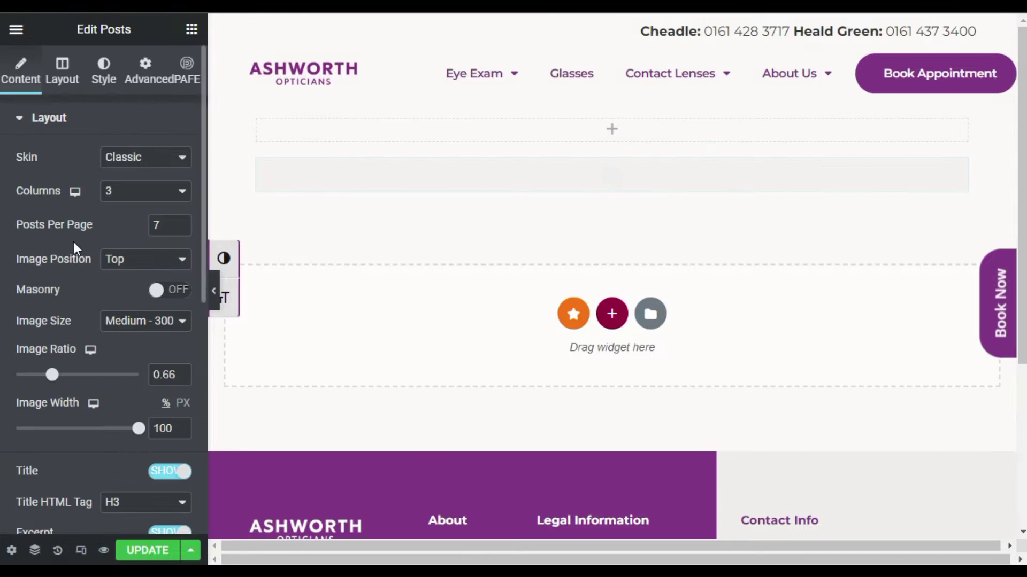
scroll(120, 294, "down", 5)
left_click(78, 393)
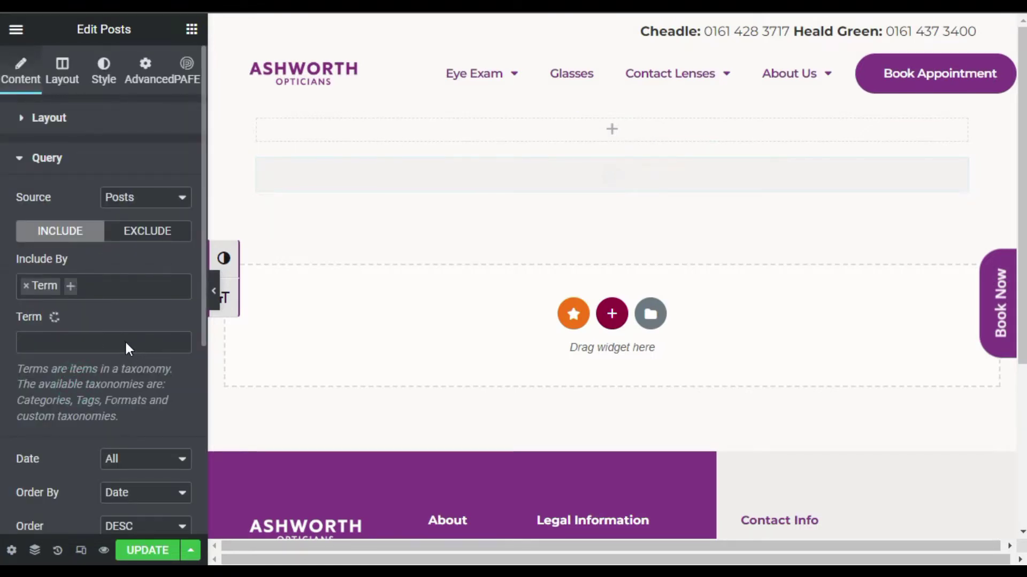
left_click(142, 341)
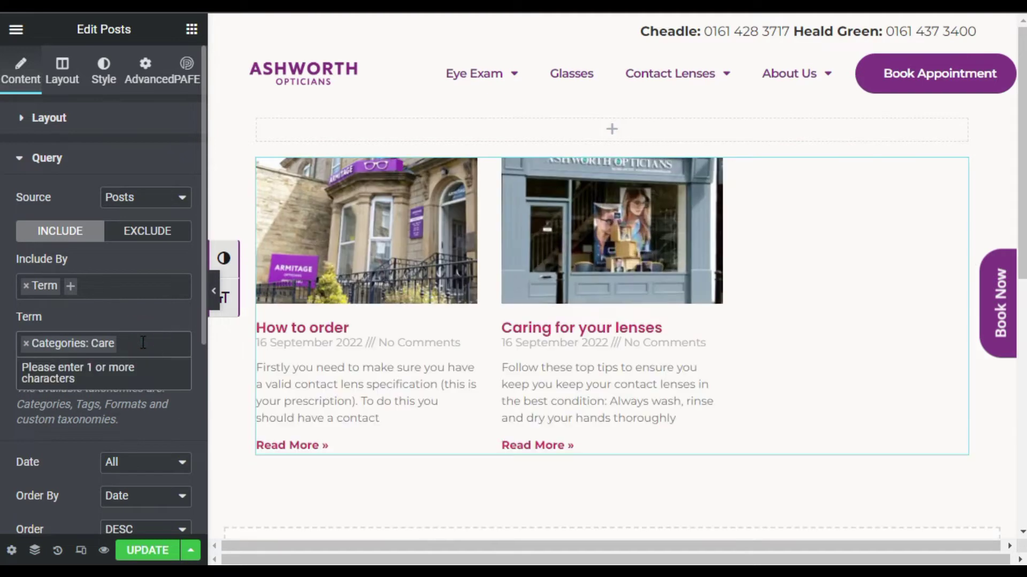
key("BackSpace")
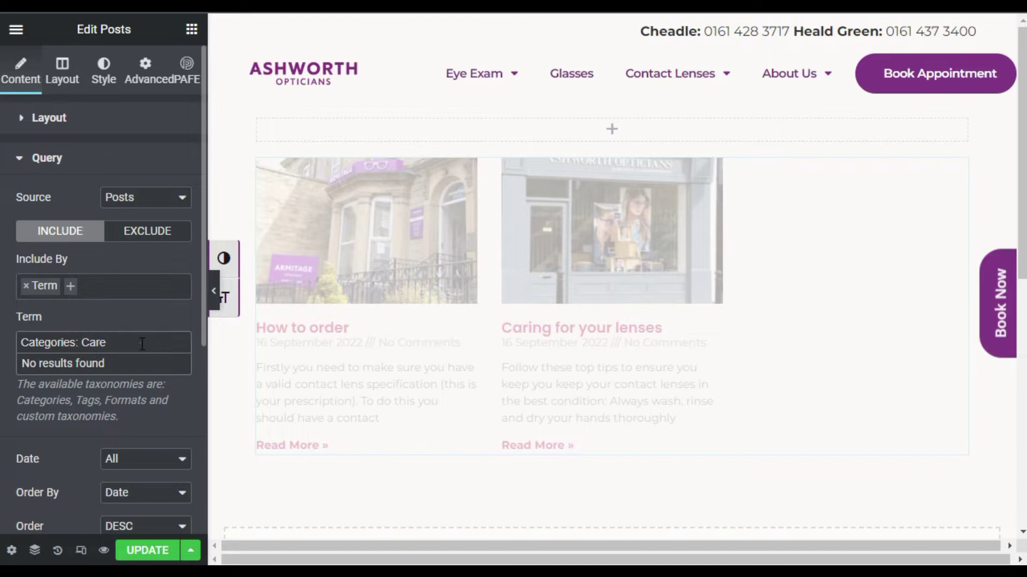
key("ctrl+a")
type("at")
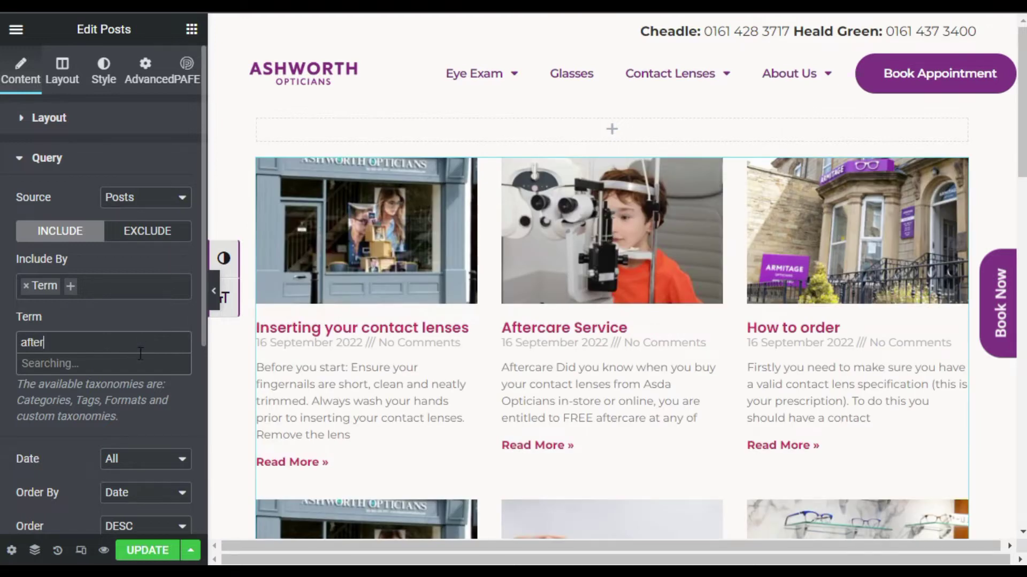
type("ter")
left_click(130, 365)
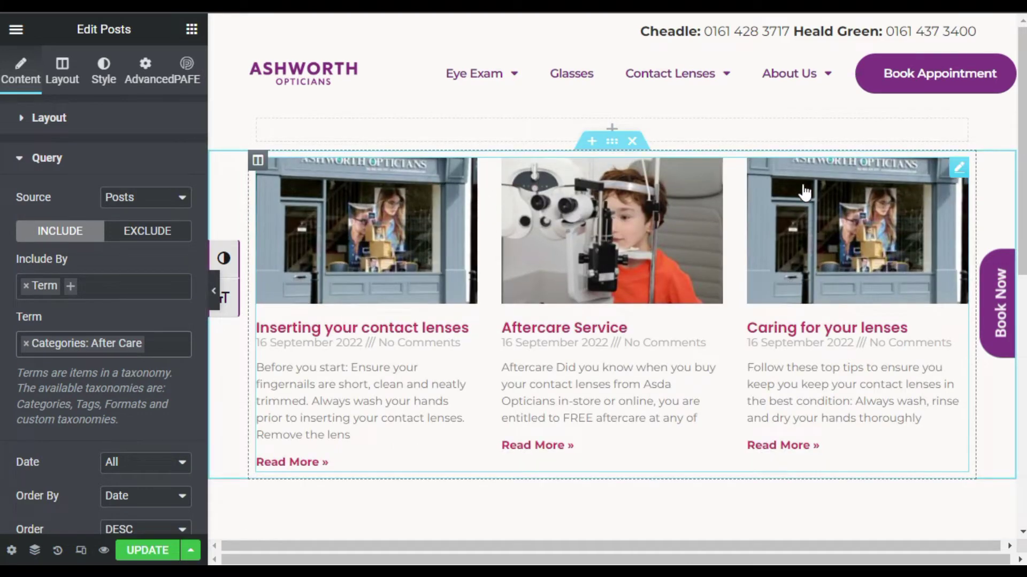
Step: Save the widget as a global widget named 'After Care'
right_click(957, 172)
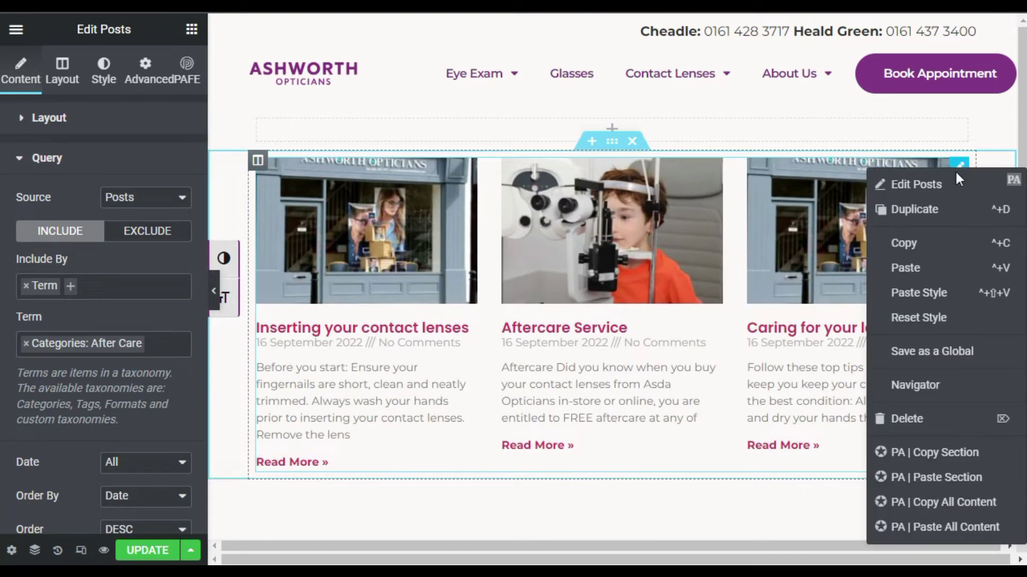
left_click(939, 351)
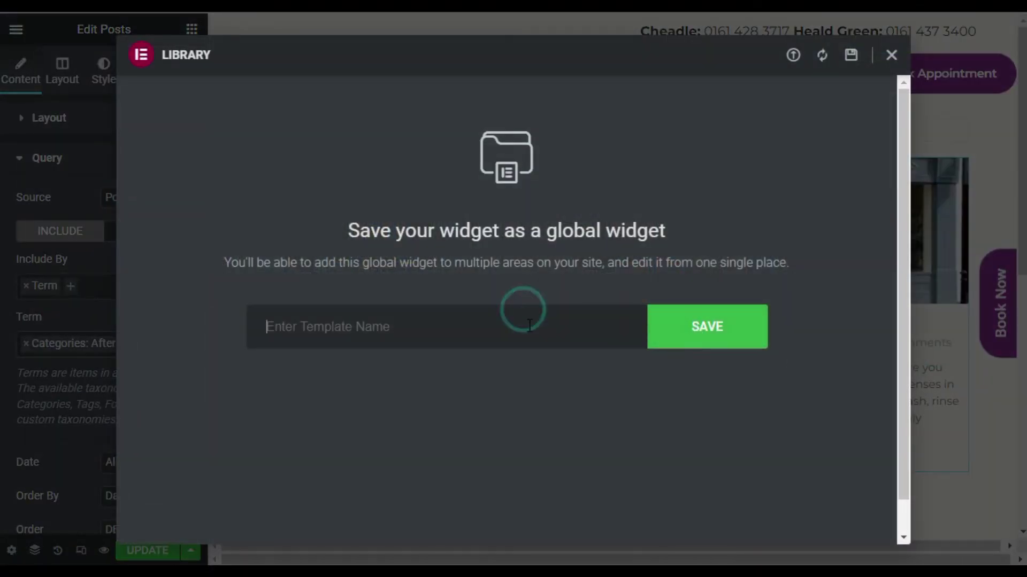
type("After ")
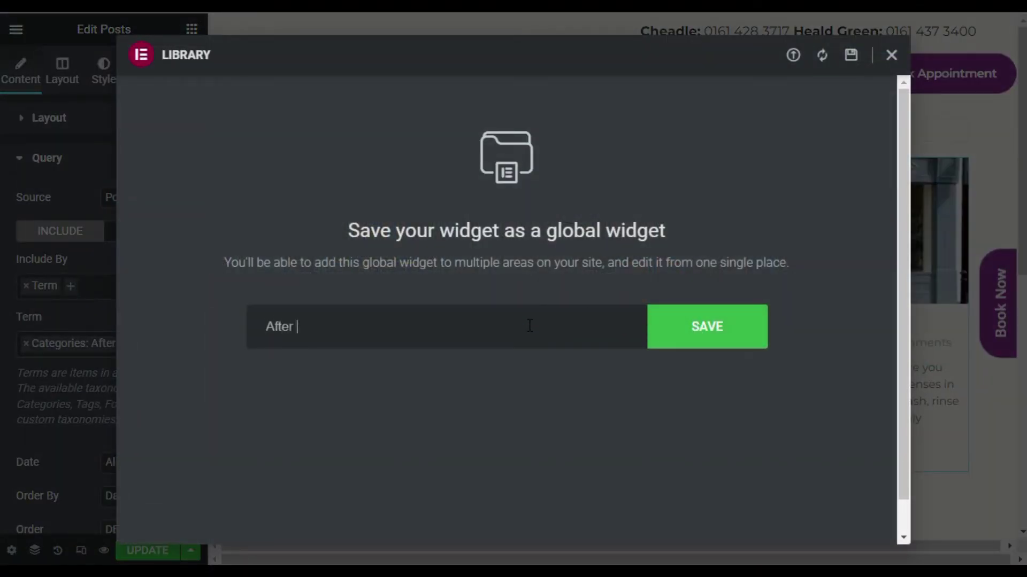
type("Care")
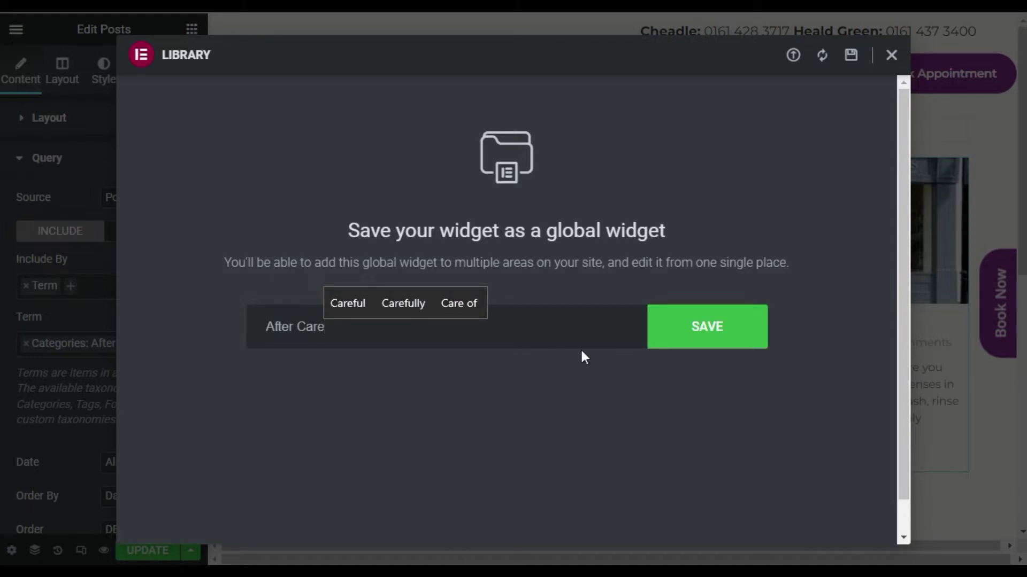
left_click(739, 339)
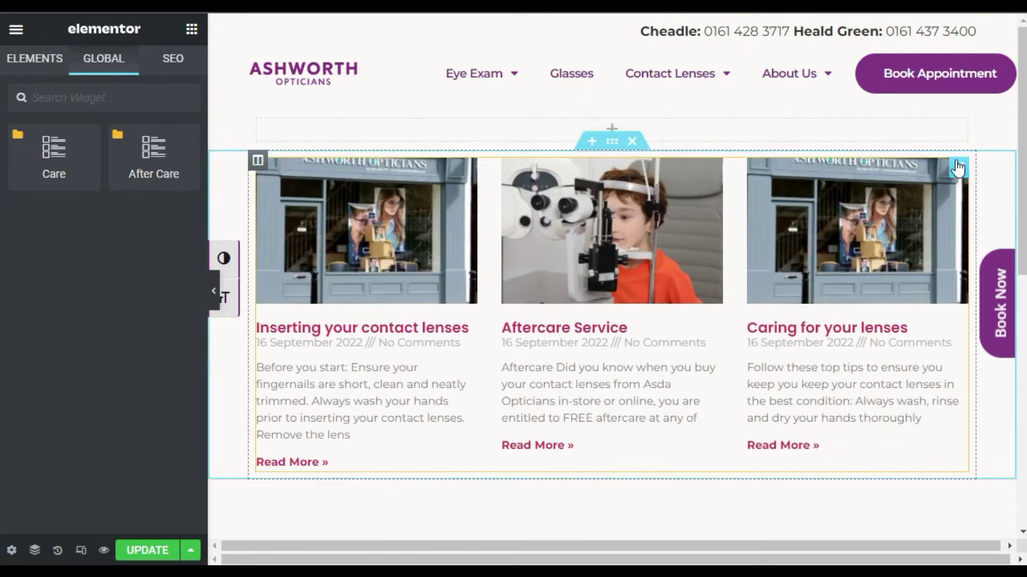
Step: Unlink the widget and replace the After Care query term with Categories: Advice
left_click(961, 171)
left_click(151, 436)
left_click(591, 336)
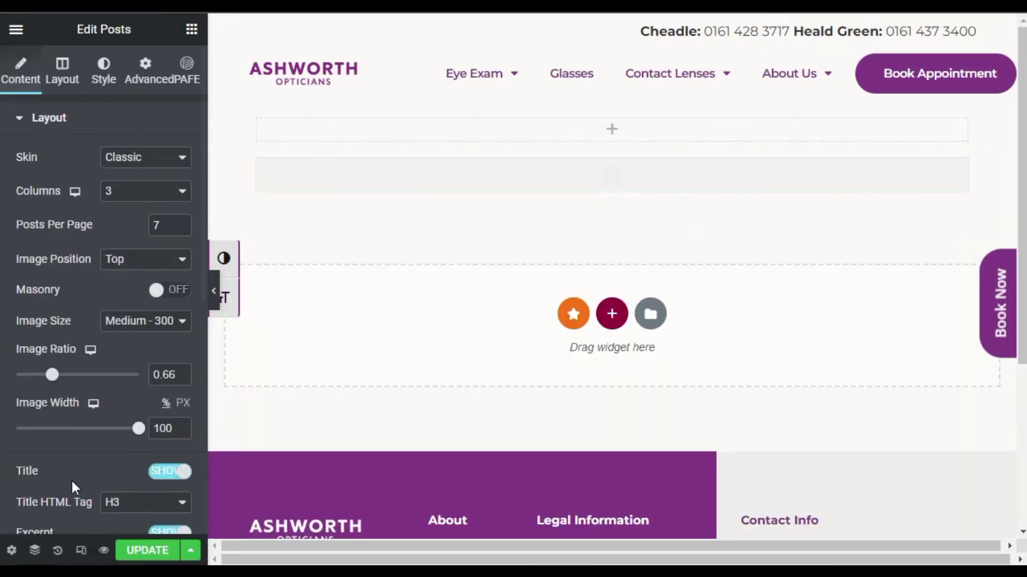
scroll(73, 506, "down", 6)
left_click(96, 388)
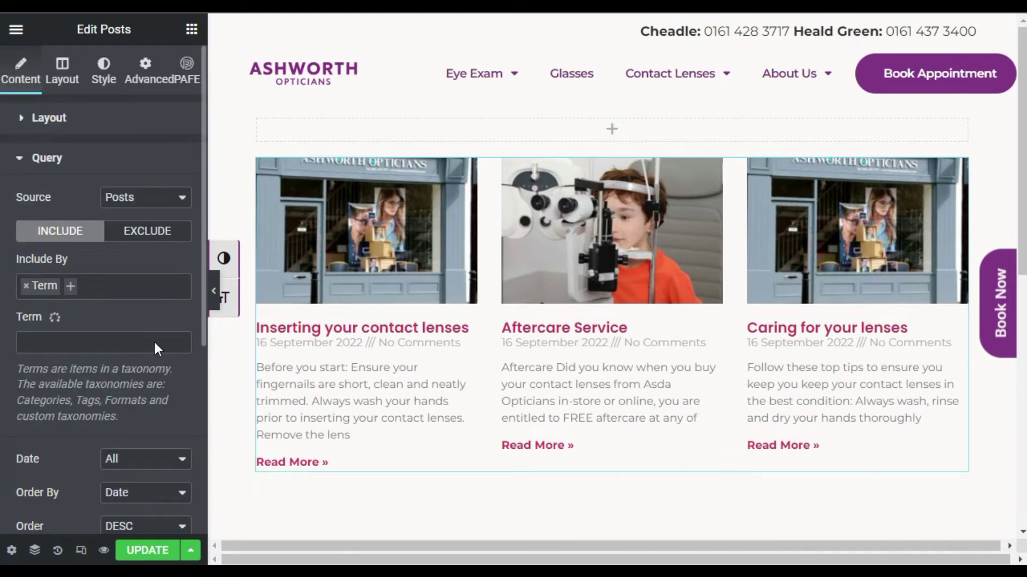
left_click(23, 342)
left_click(78, 342)
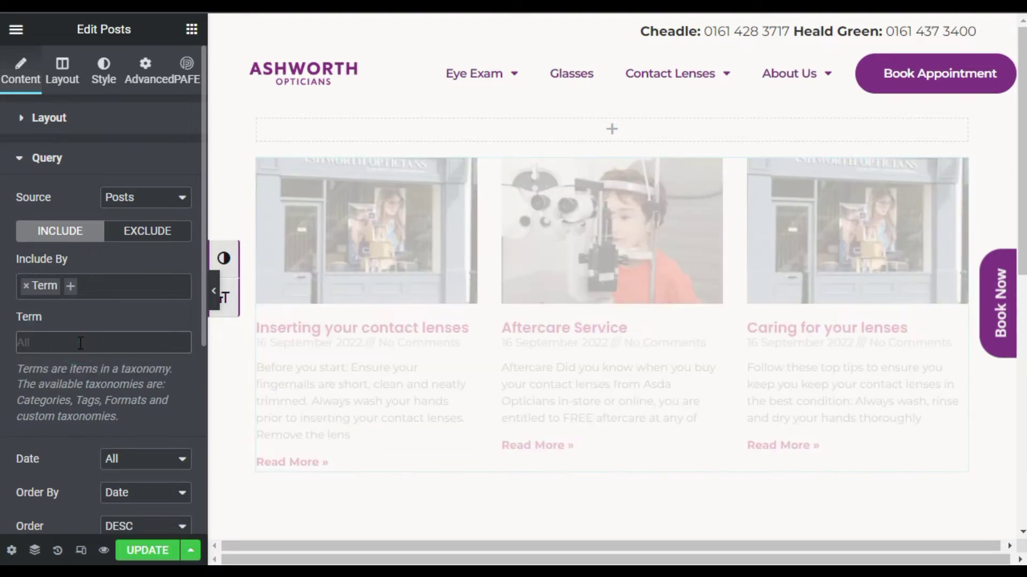
left_click(80, 343)
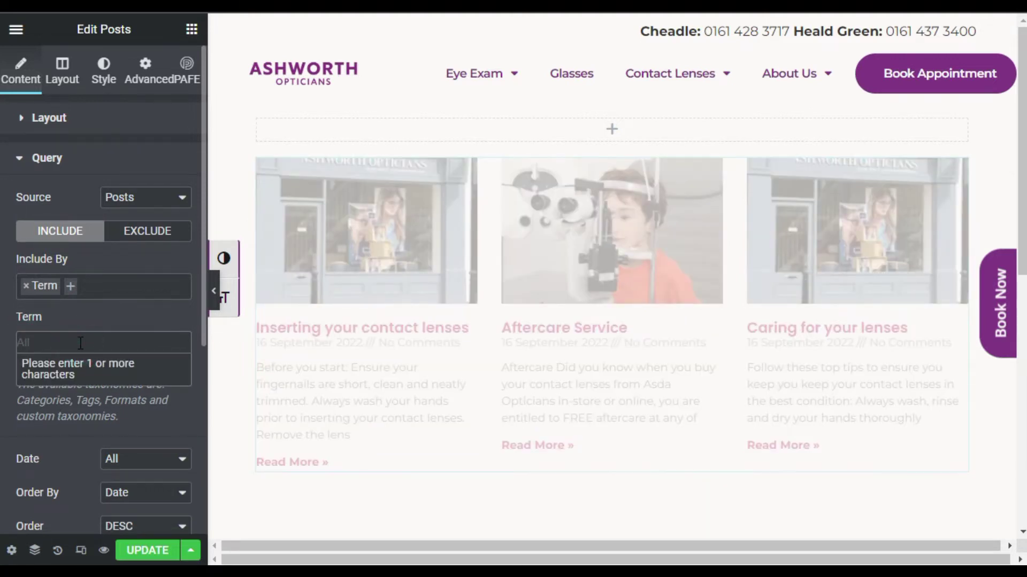
type("ad")
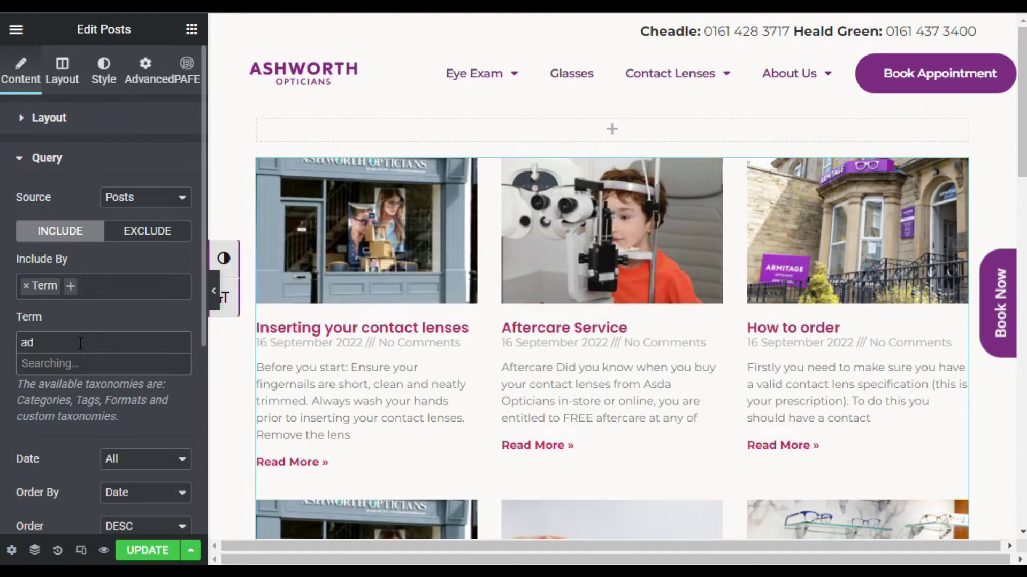
type("vice")
left_click(97, 363)
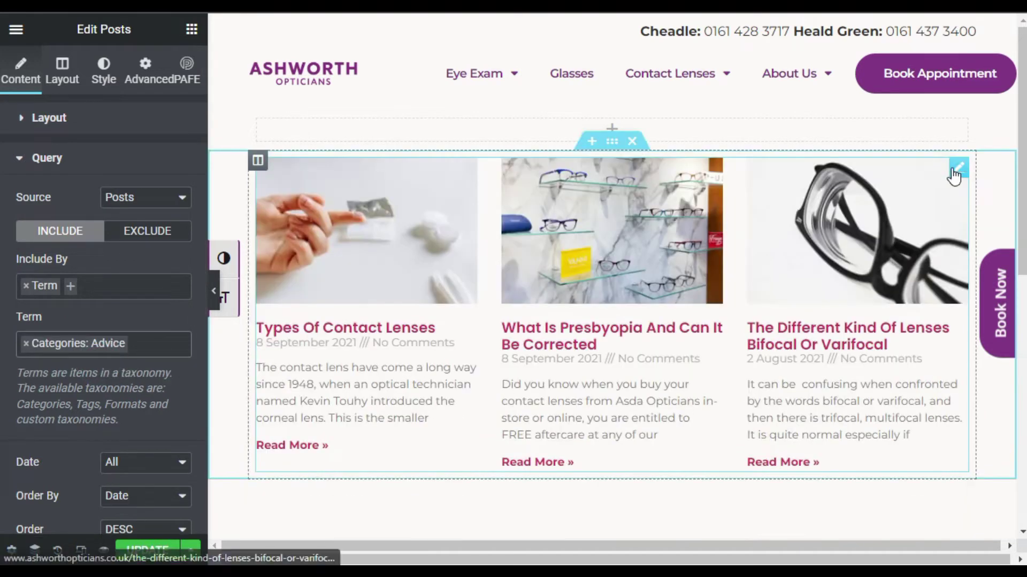
Step: Save the widget as a global widget named 'Advice'
right_click(956, 173)
left_click(928, 352)
type("Adv")
type("ise")
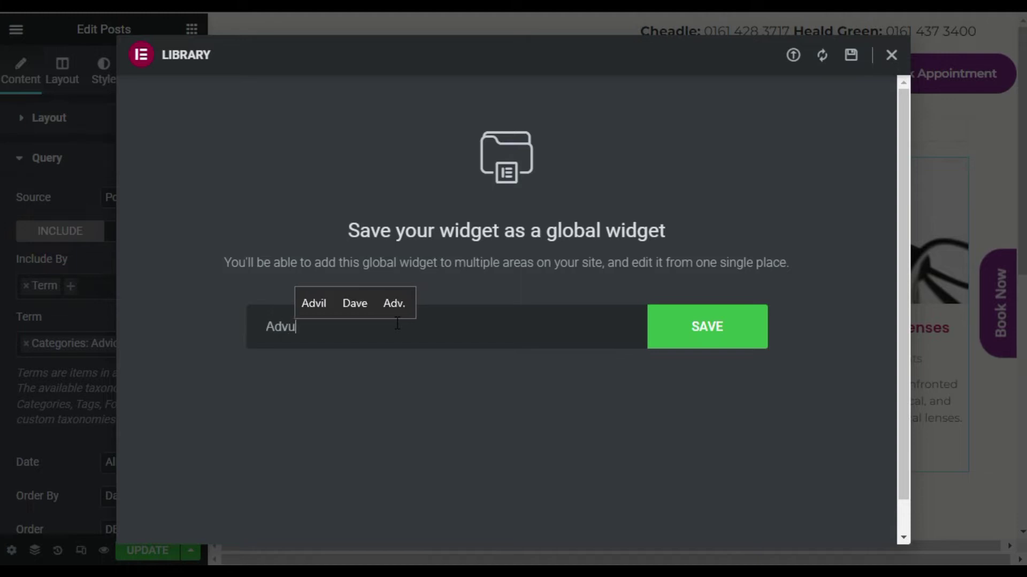
key("BackSpace")
key("BackSpace")
type("ce")
left_click(707, 329)
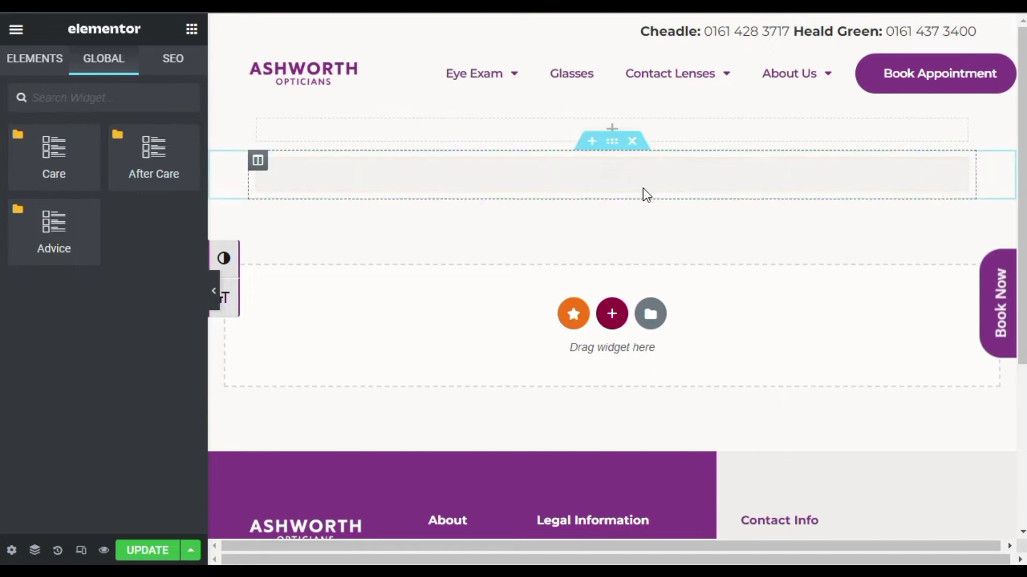
Step: Delete the posts section and add a Tabs widget with a third tab to the top section
left_click(632, 142)
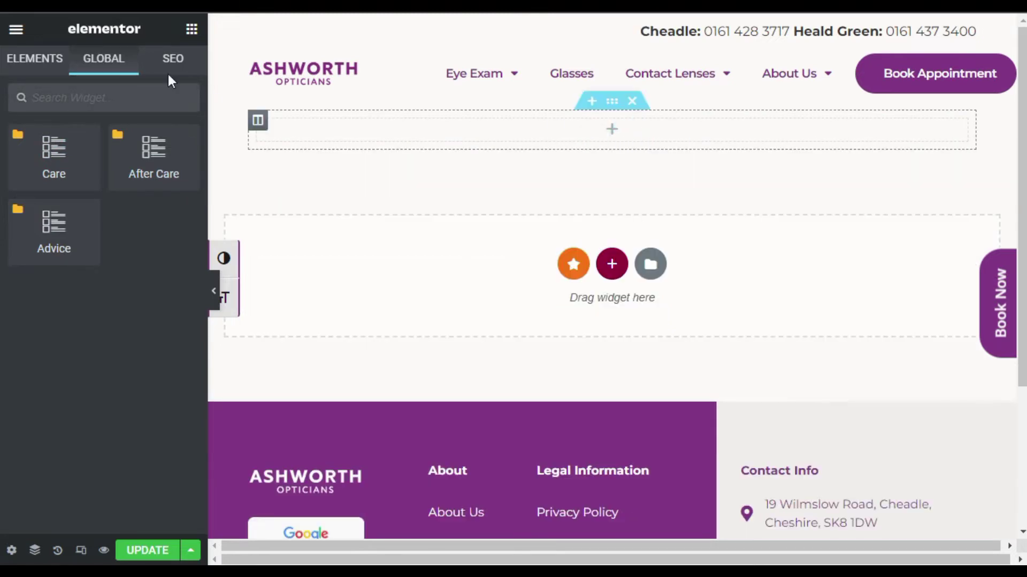
left_click(192, 28)
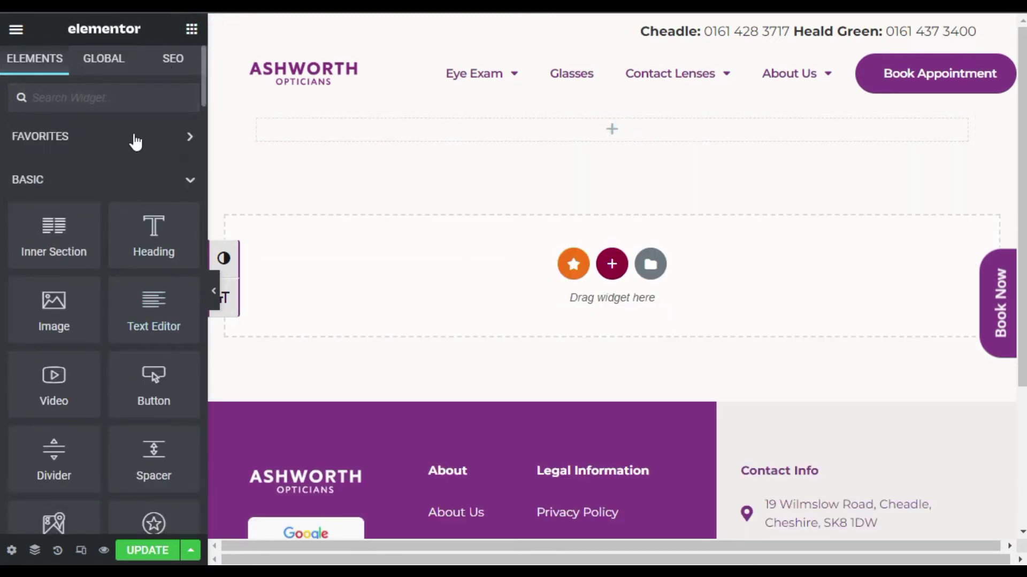
left_click(63, 98)
type("tabs")
left_click_drag(60, 172, 605, 136)
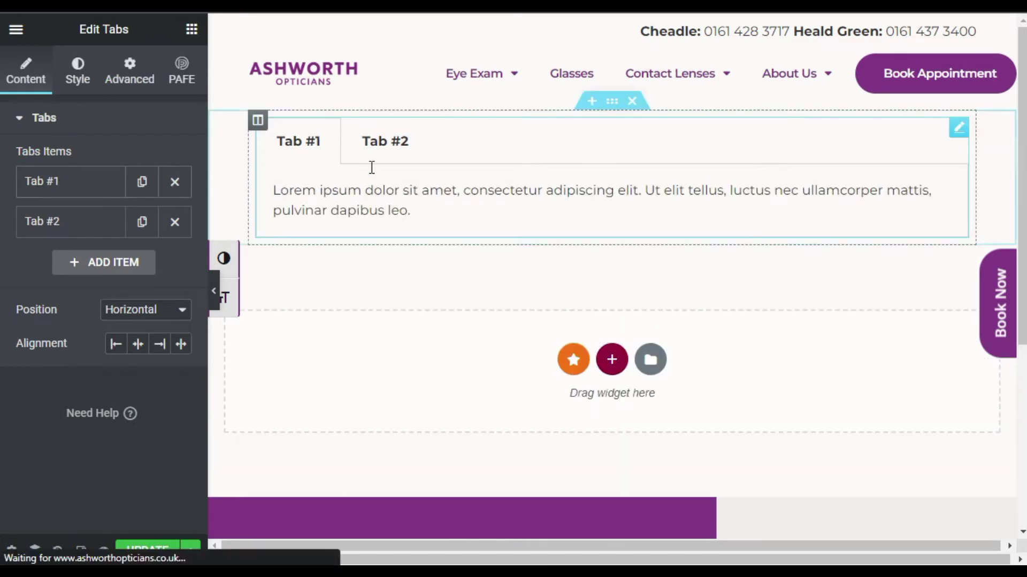
left_click(94, 262)
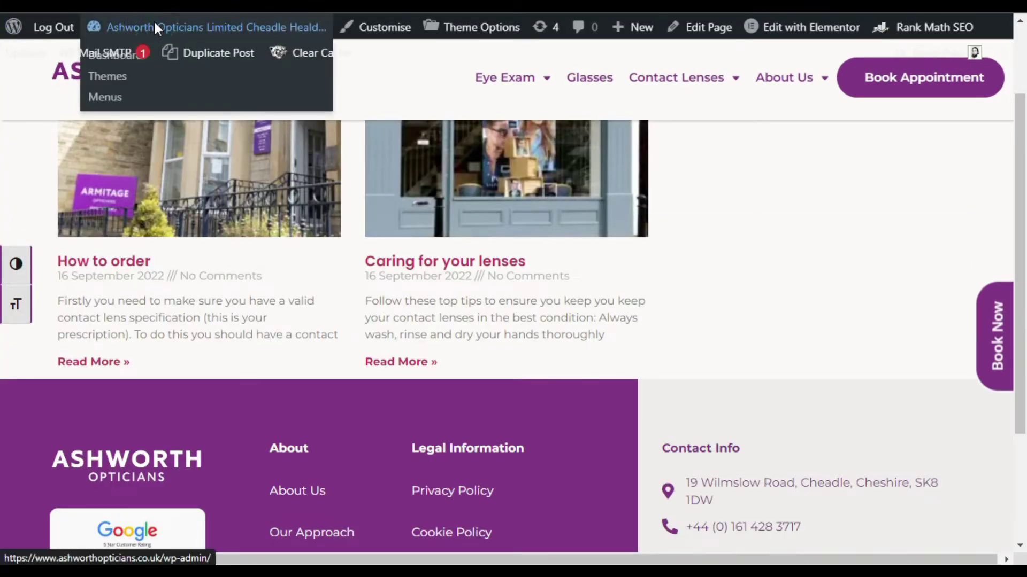
Step: Show the Global Widget saved templates: Advice, After Care and Care with their shortcodes
left_click(155, 24)
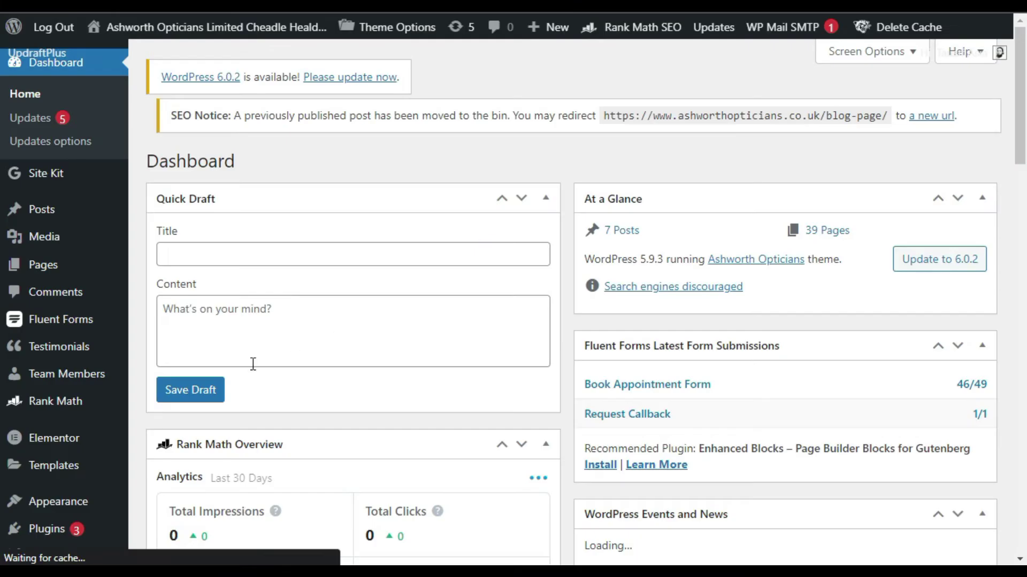
scroll(253, 364, "down", 2)
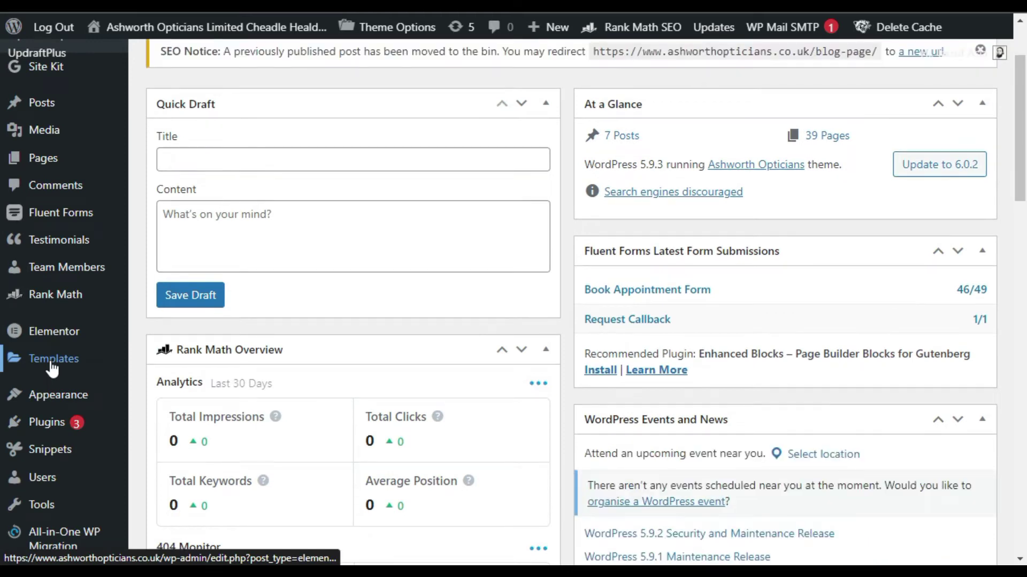
left_click(53, 367)
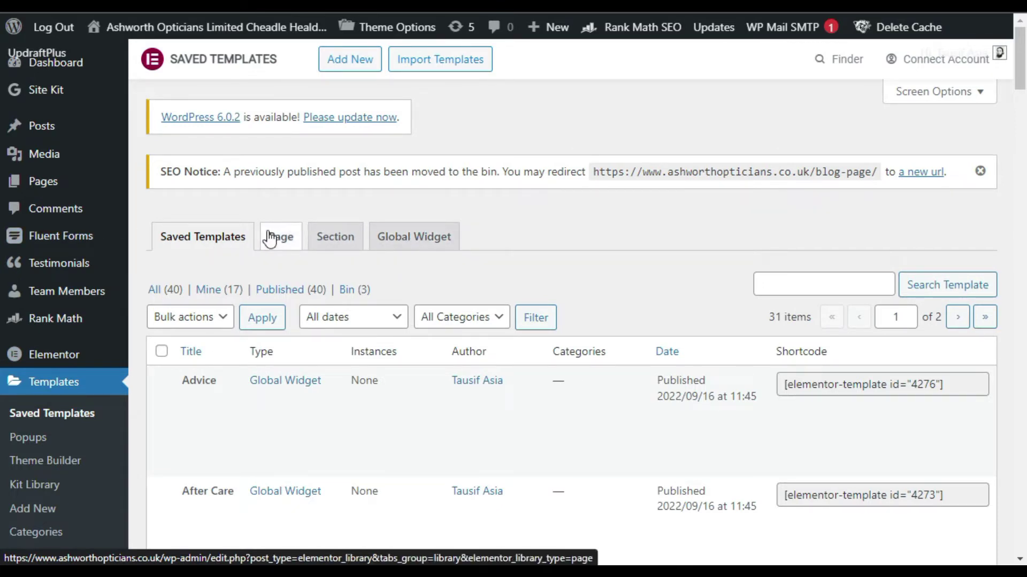
left_click(426, 241)
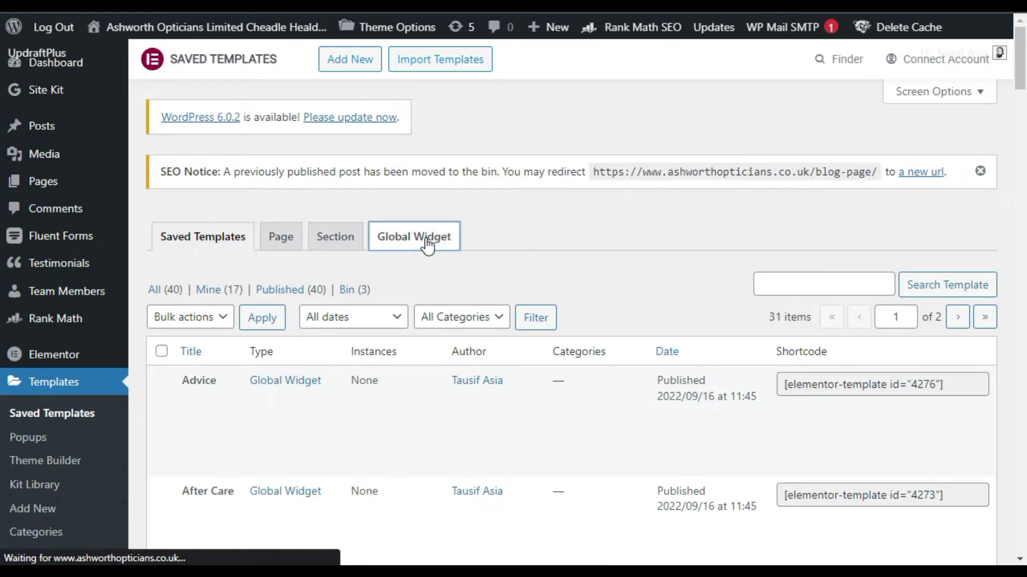
scroll(305, 302, "down", 5)
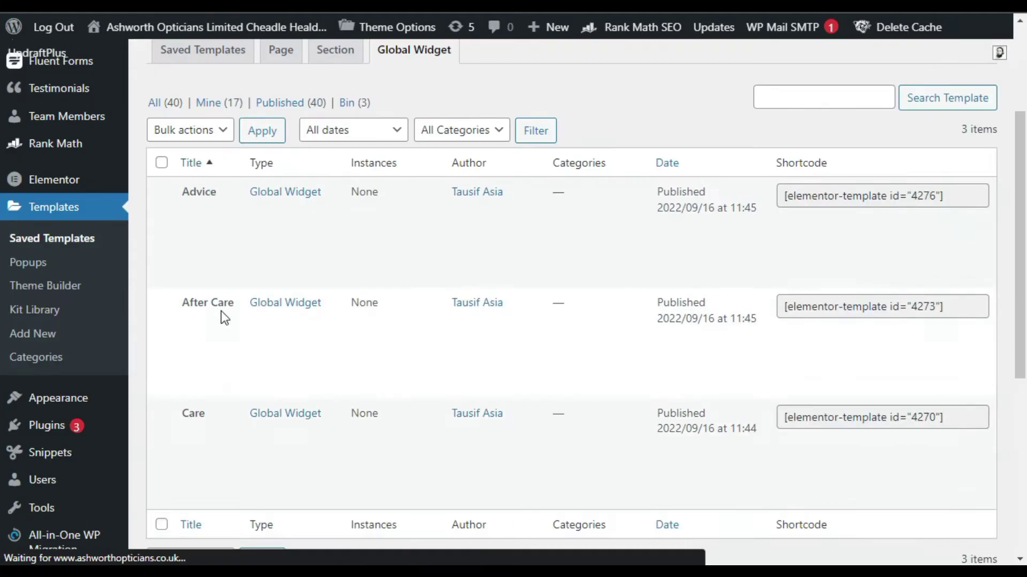
scroll(269, 221, "up", 2)
scroll(269, 221, "up", 4)
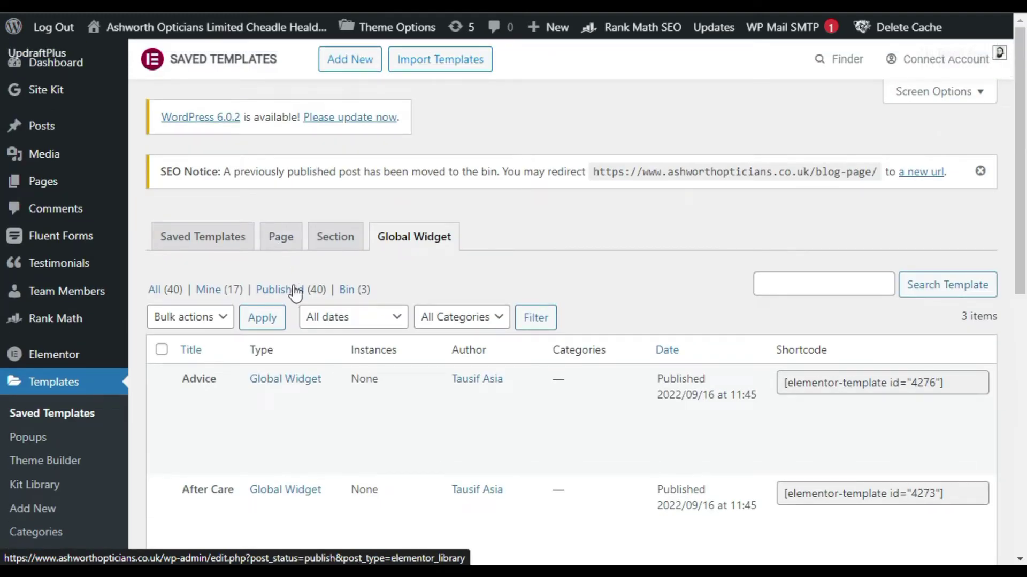
scroll(293, 291, "down", 2)
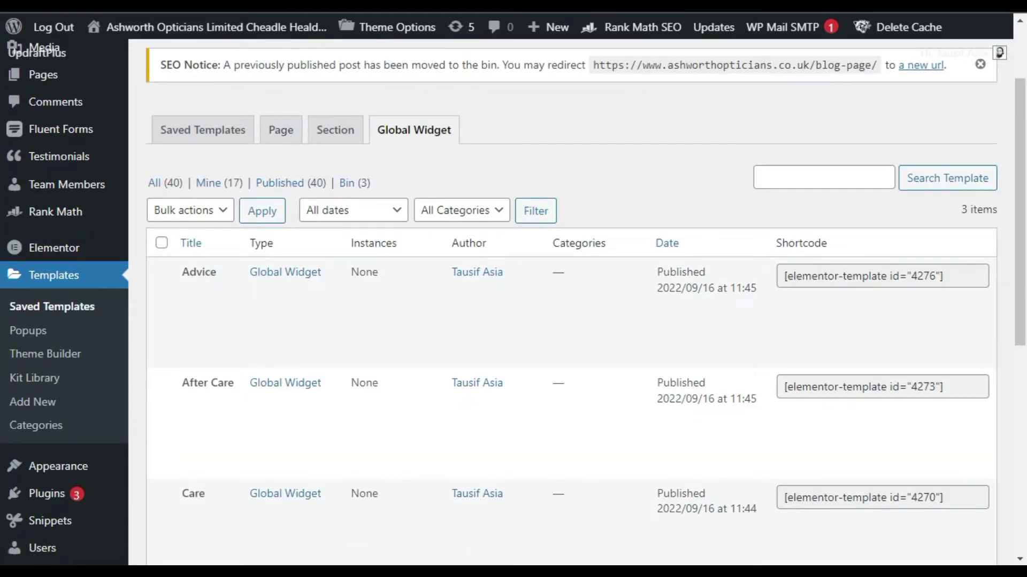
mouse_move(408, 348)
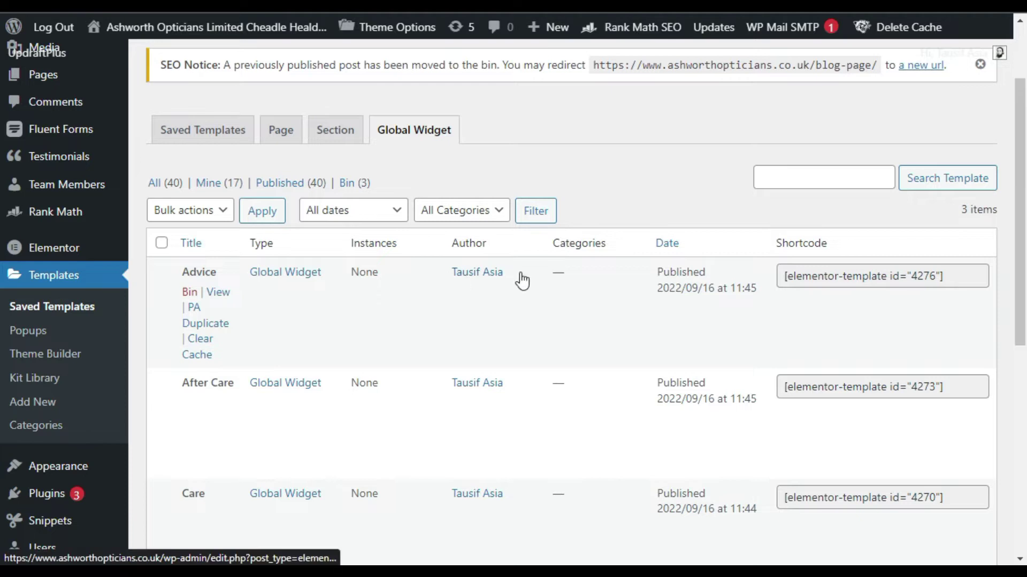
Step: Replace Tab #1's placeholder text with the [elementor-template id="4276"] shortcode and retitle the tab Advice
left_click(960, 276)
key("ctrl+c")
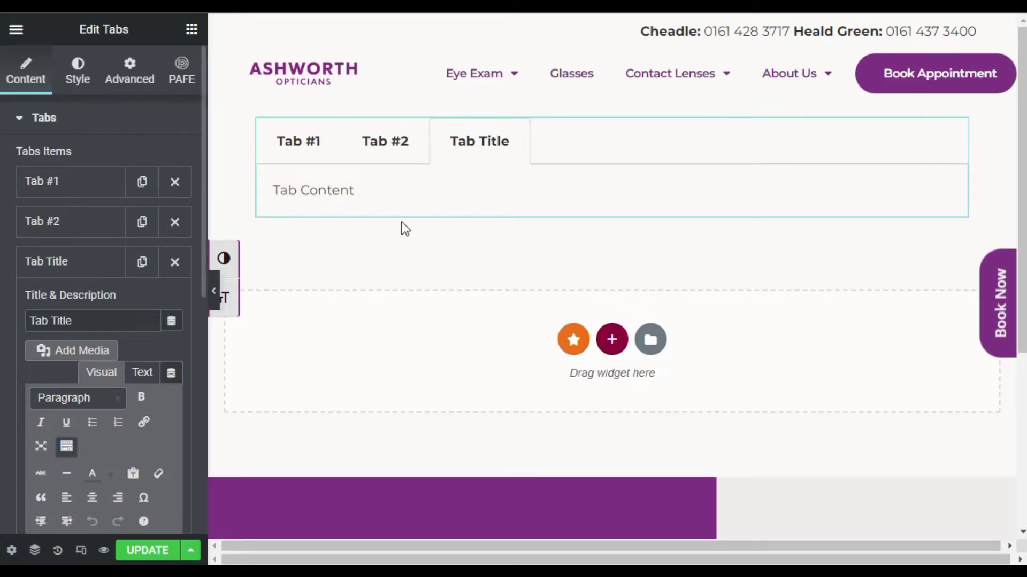
left_click(68, 184)
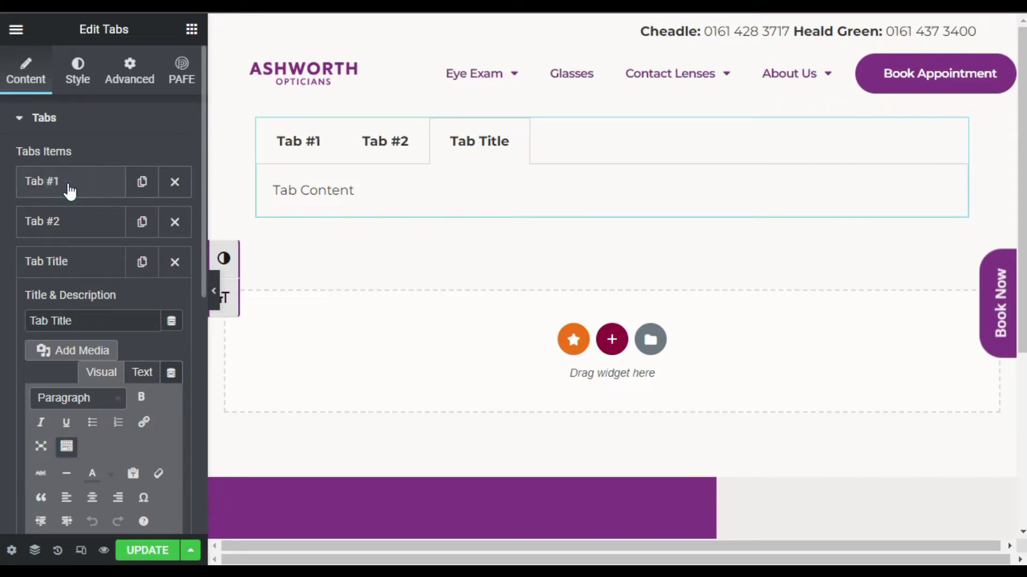
scroll(72, 422, "down", 2)
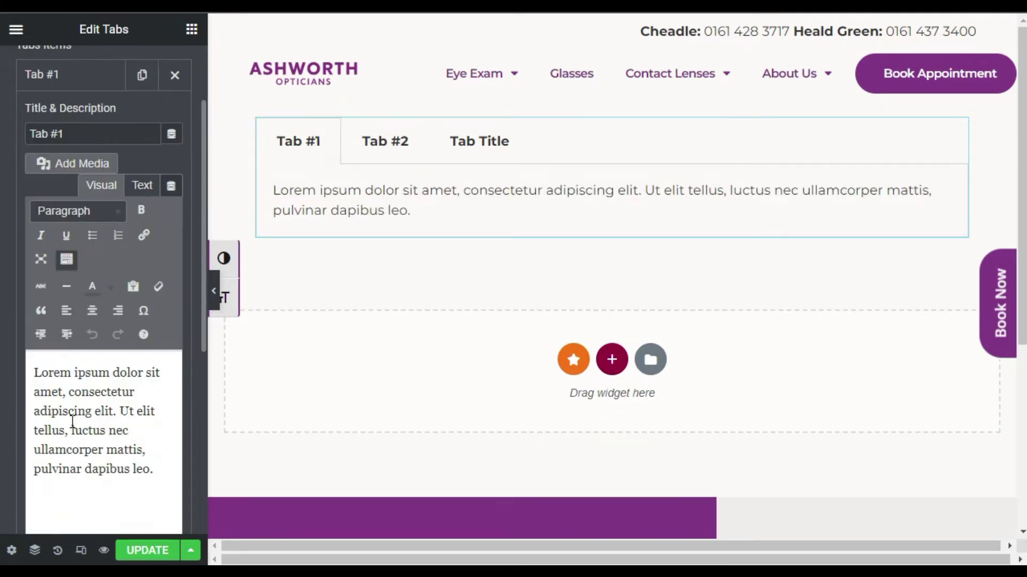
triple_click(84, 453)
key("ctrl+v")
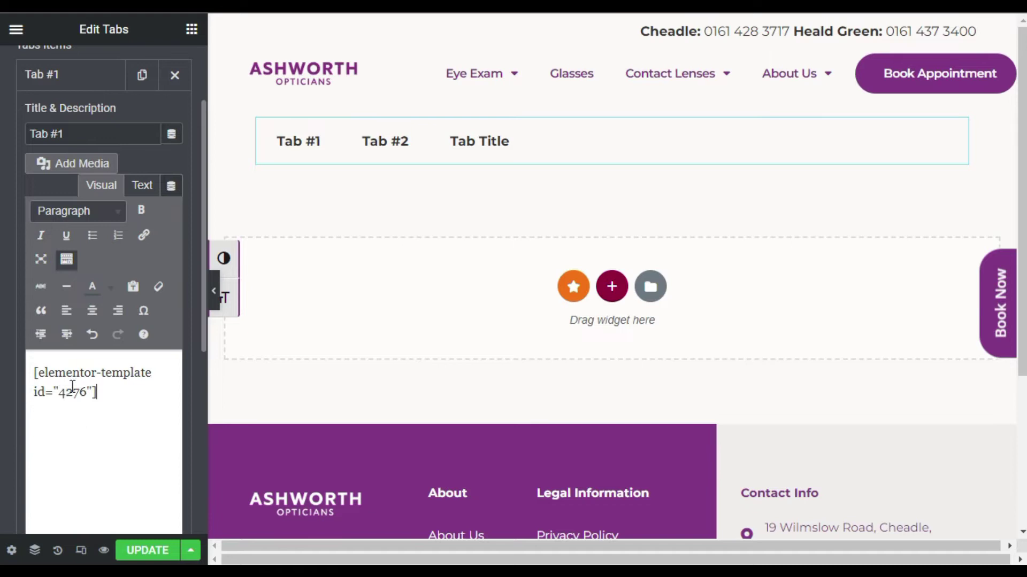
left_click_drag(84, 134, 2, 140)
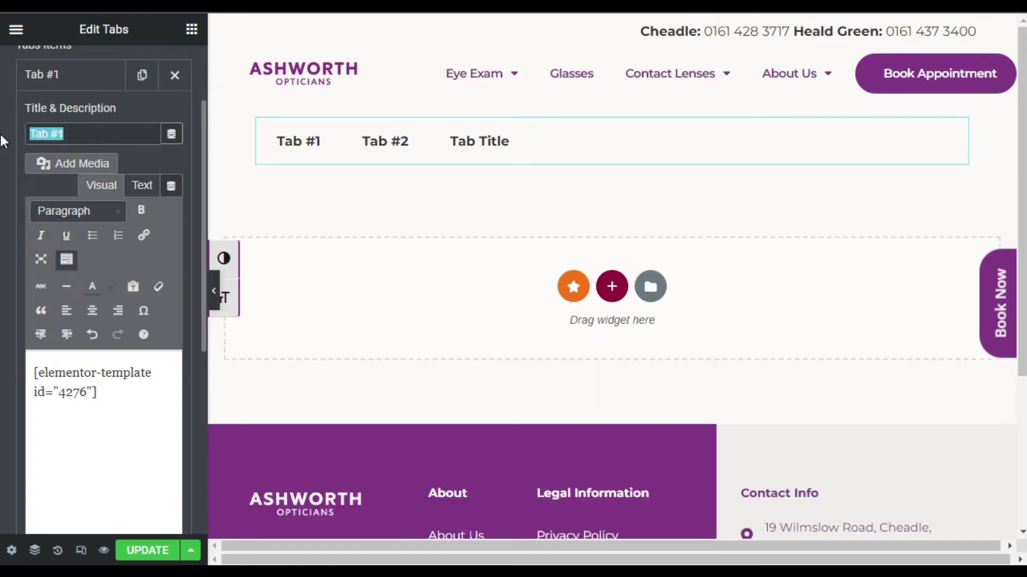
type("Ad")
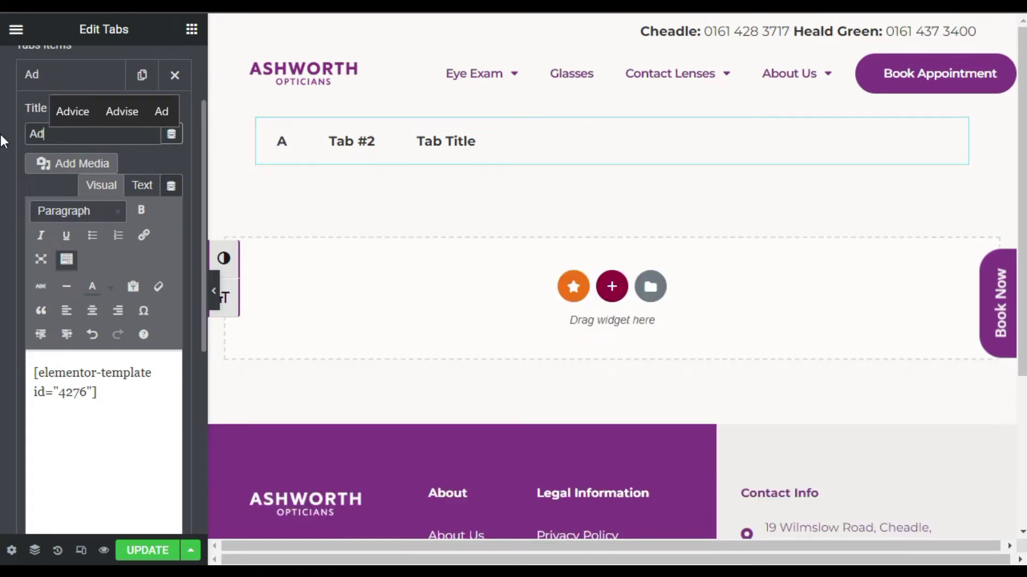
type("vice")
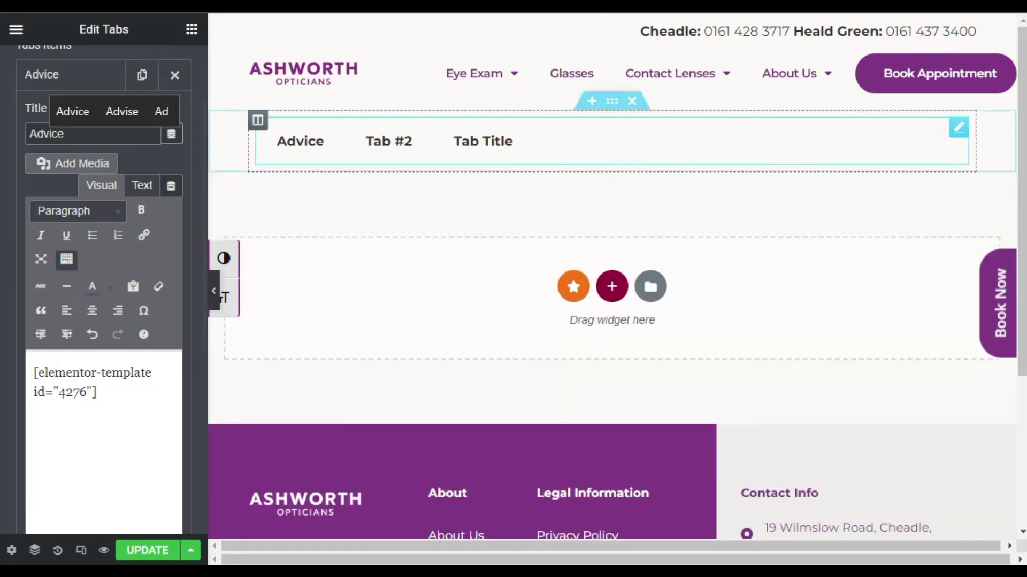
left_click(669, 7)
Step: Copy the After Care template shortcode and paste it as the second tab's content
scroll(620, 332, "down", 4)
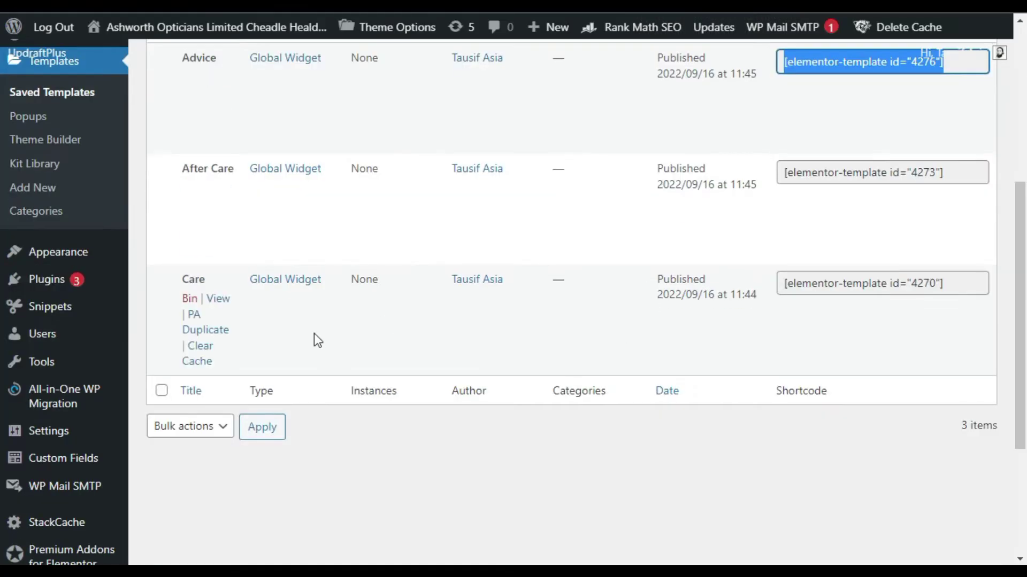
left_click(932, 173)
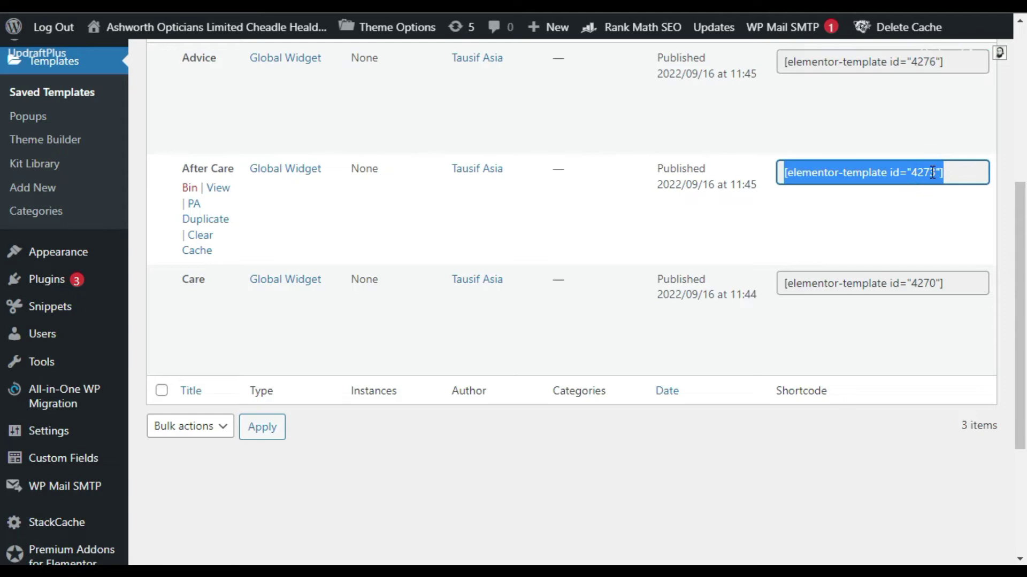
key("ctrl+c")
left_click(706, 6)
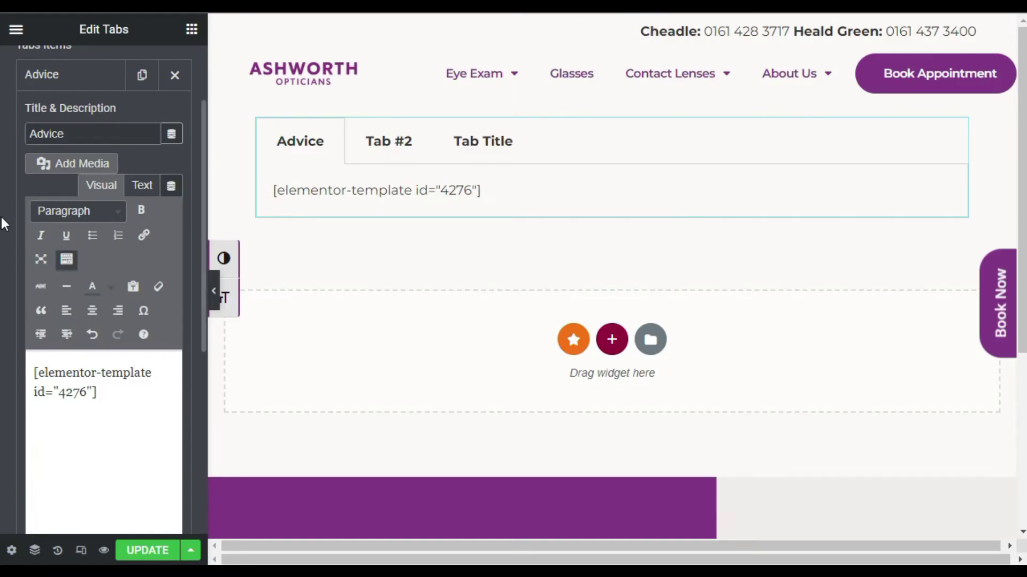
left_click(101, 76)
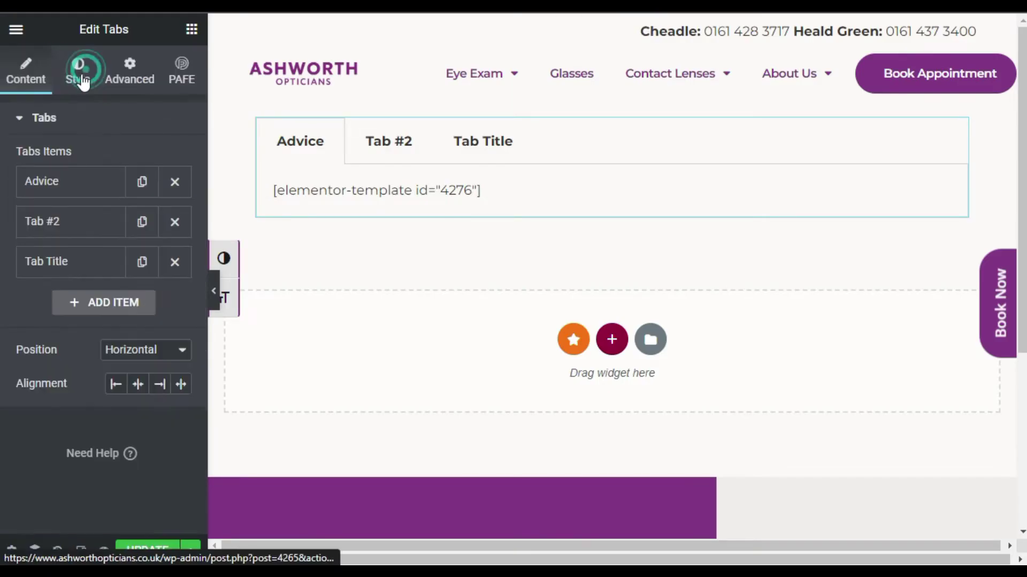
left_click(53, 229)
scroll(85, 256, "down", 6)
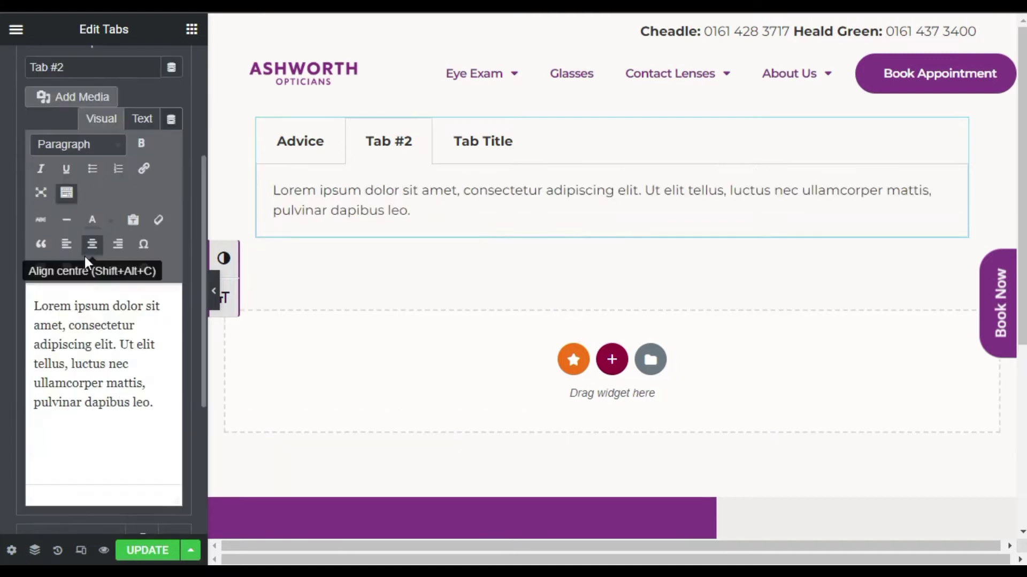
triple_click(114, 289)
key("ctrl+v")
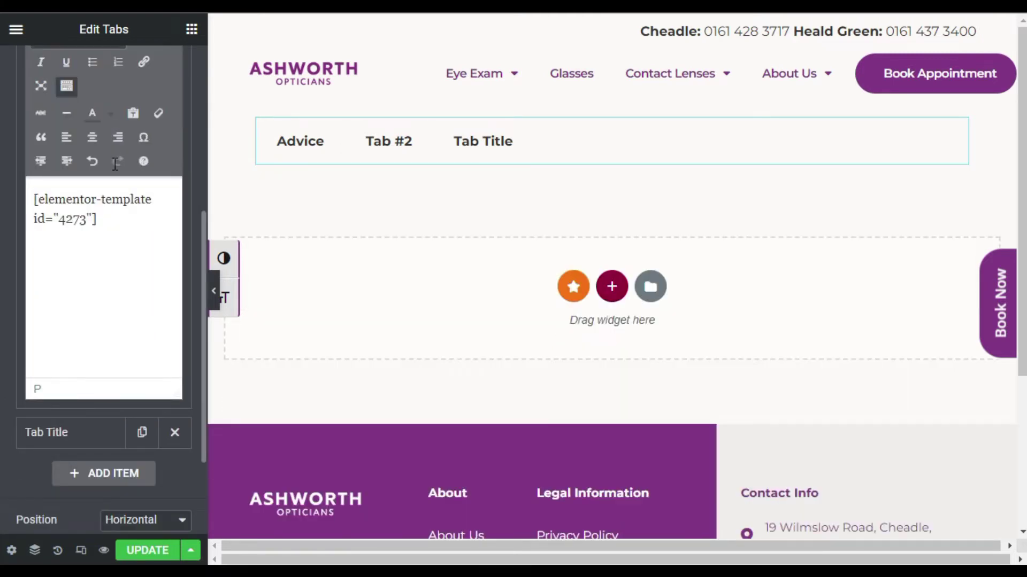
Step: Retitle the second tab 'After Care' and select the Care template's shortcode
scroll(120, 210, "up", 4)
left_click_drag(79, 177, 28, 181)
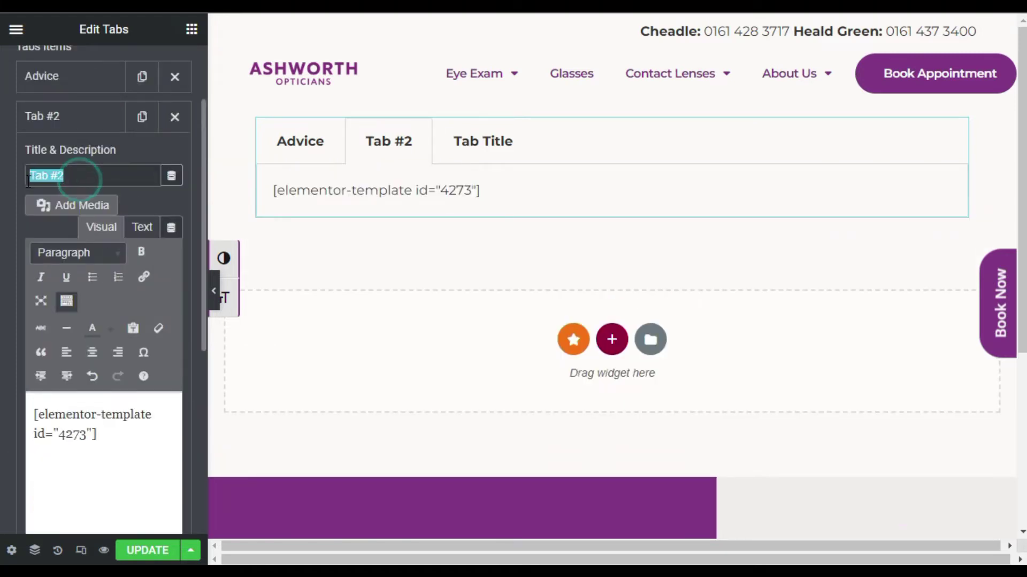
type("Adv")
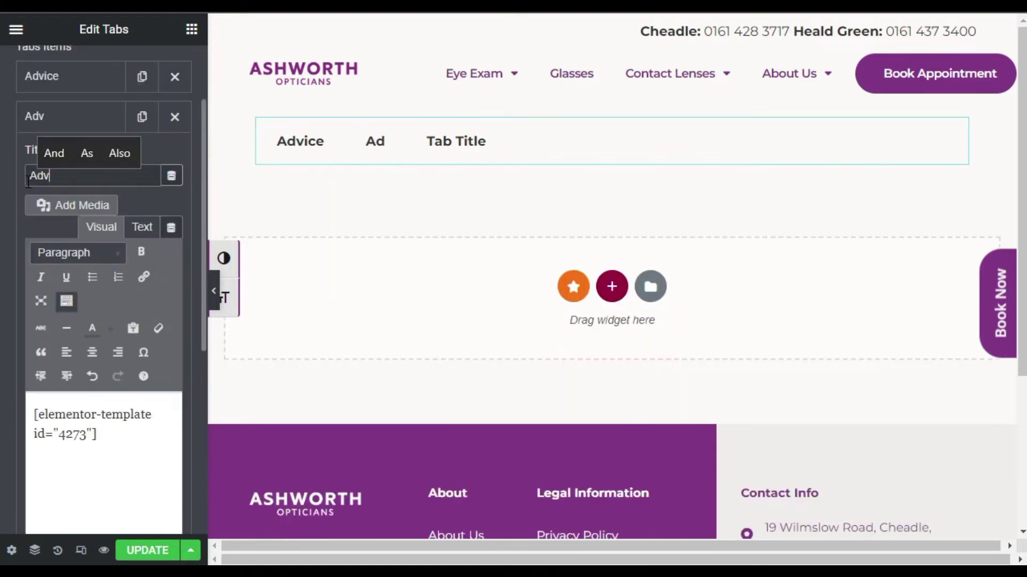
key("BackSpace")
key("BackSpace")
key("BackSpace")
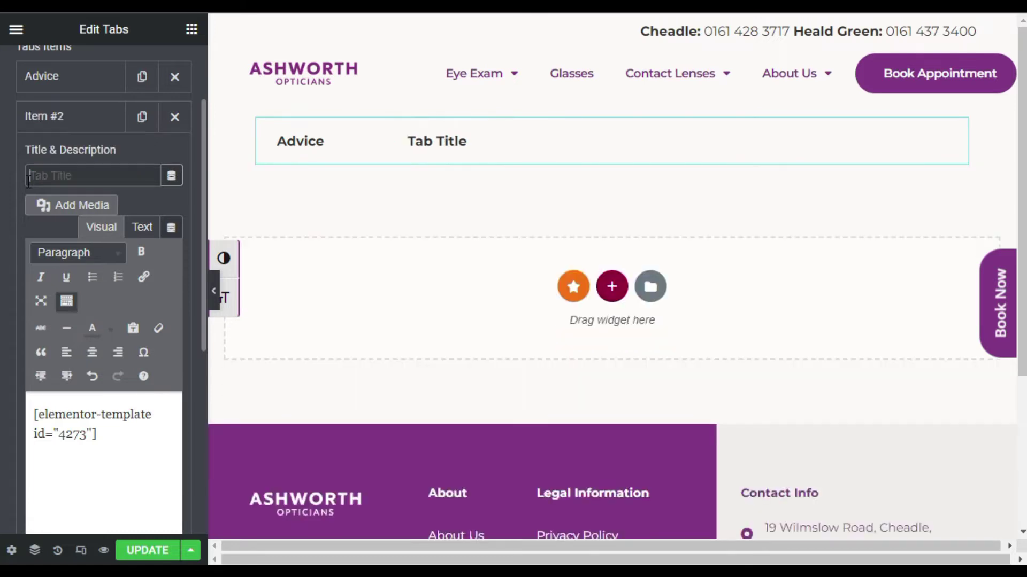
type("A")
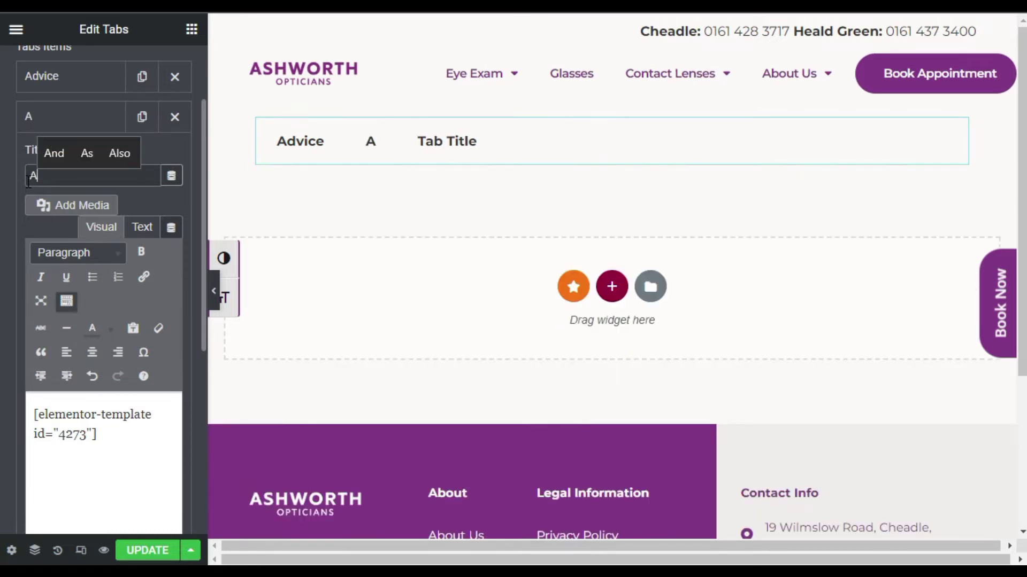
type("fter Care")
left_click(40, 117)
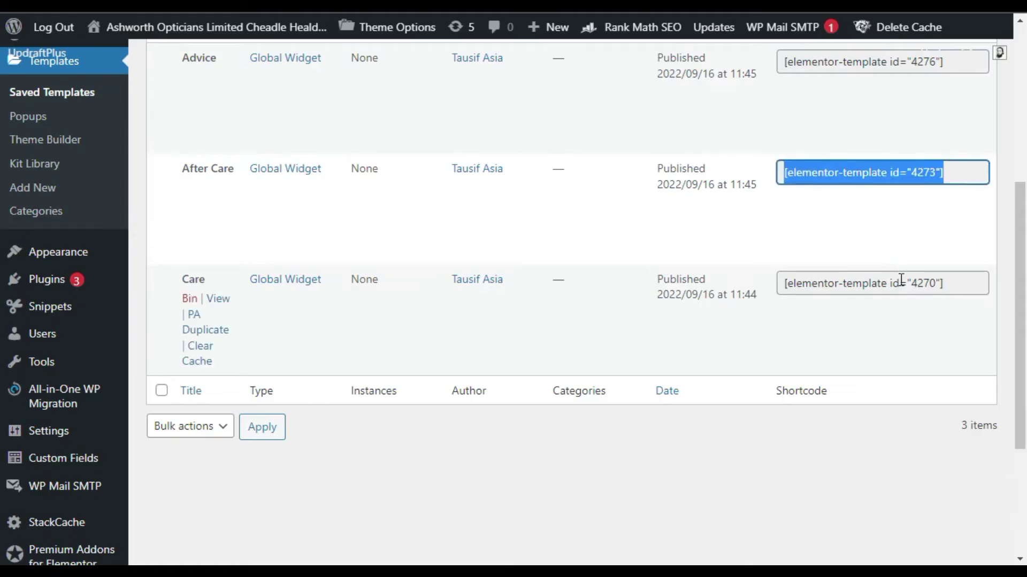
left_click(901, 281)
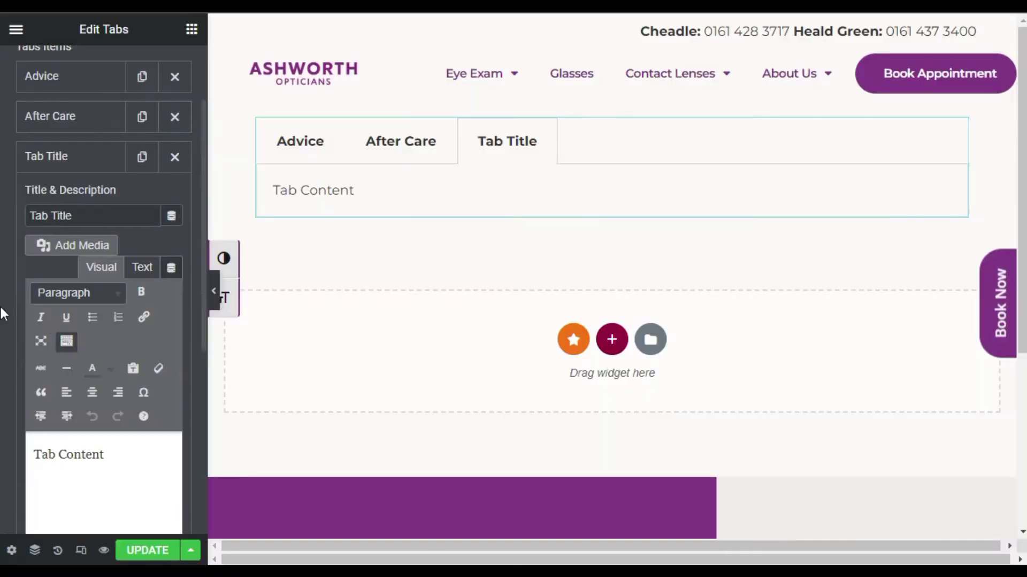
Step: Fill the third tab with the [elementor-template id="4270"] shortcode and title it Care
left_click(112, 456)
key("ctrl+a")
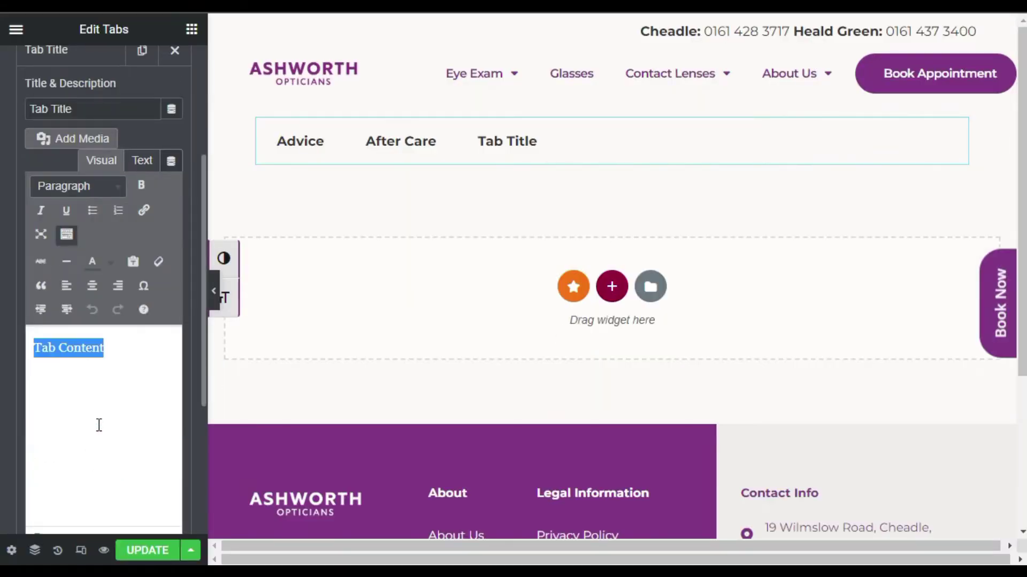
key("ctrl+v")
left_click(97, 107)
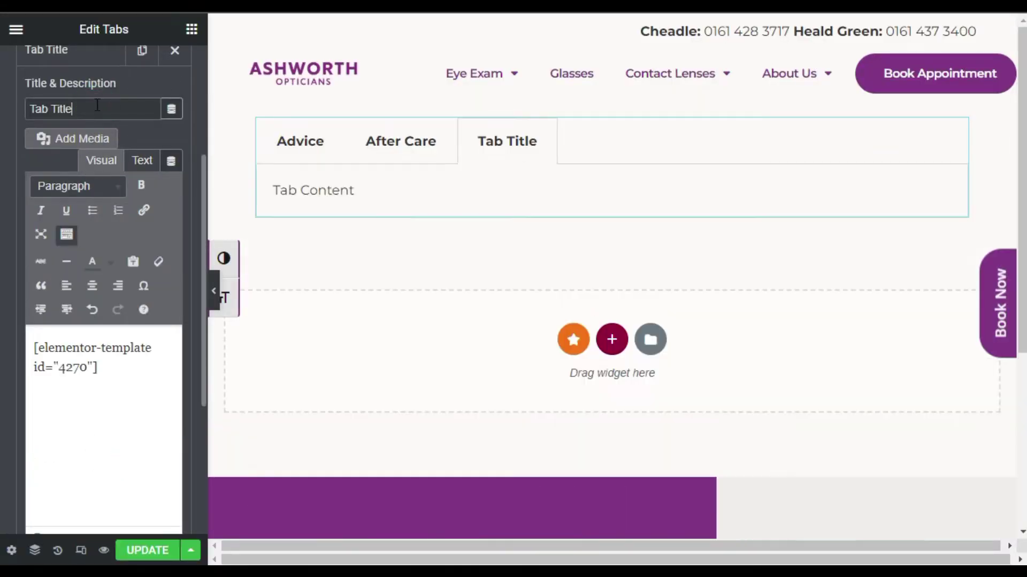
key("ctrl+a")
type("C")
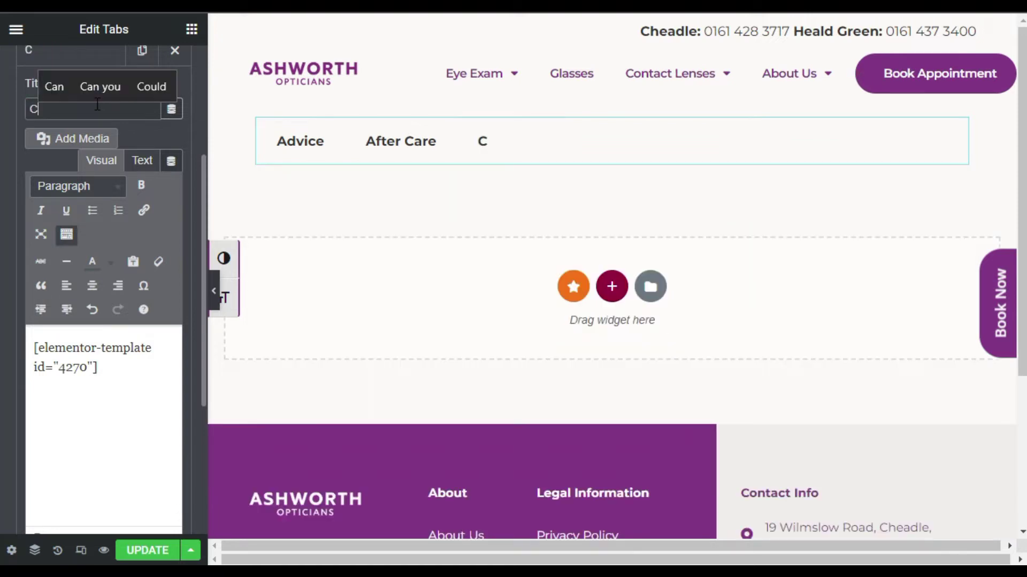
type("are")
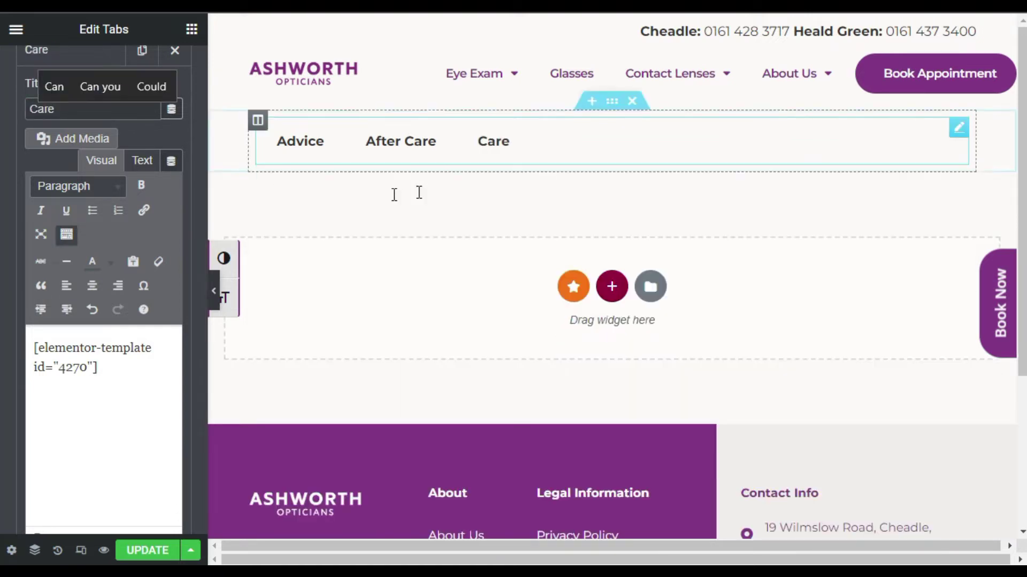
scroll(135, 233, "up", 4)
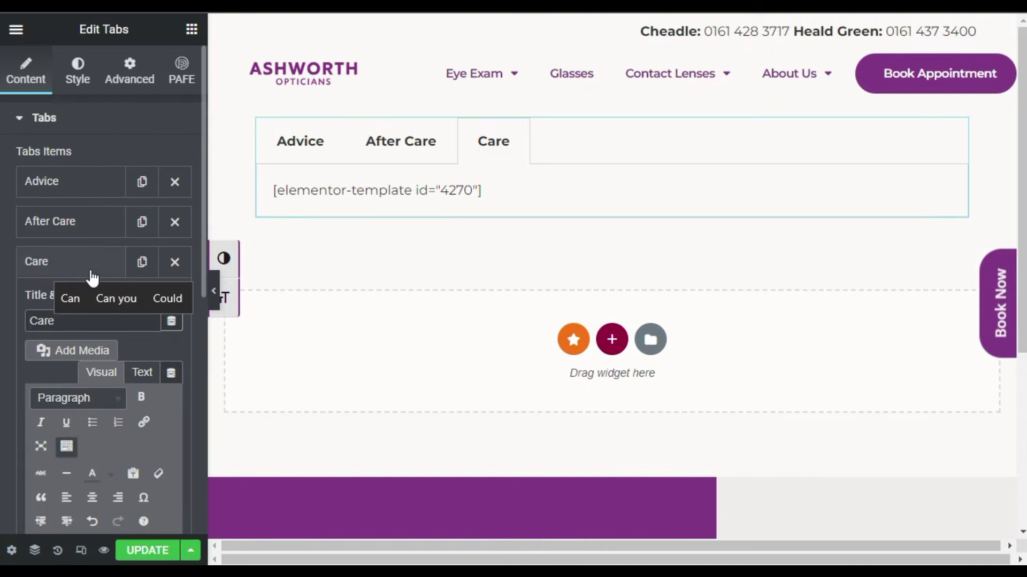
scroll(92, 278, "down", 4)
scroll(89, 178, "up", 2)
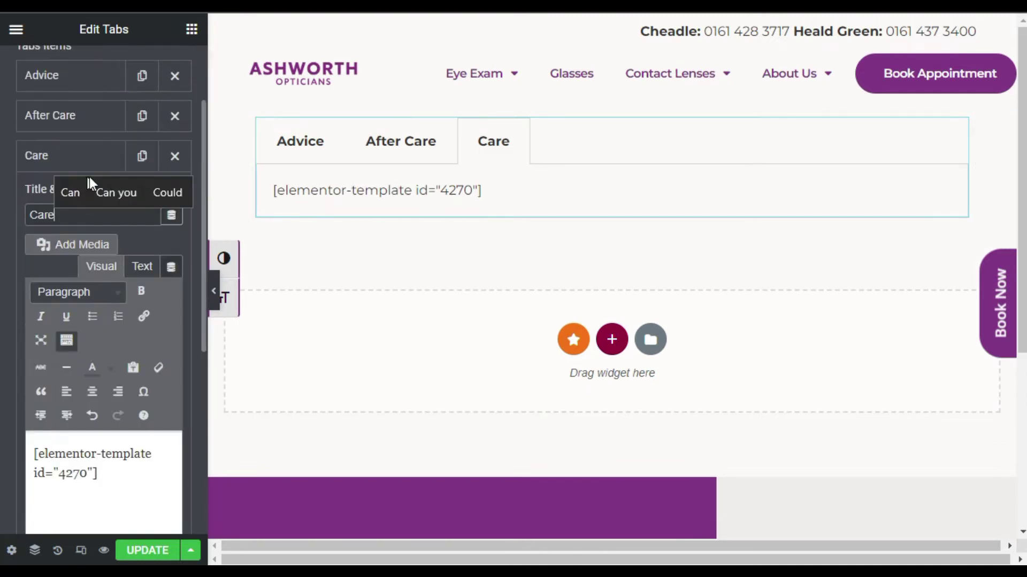
left_click(73, 156)
scroll(122, 176, "up", 3)
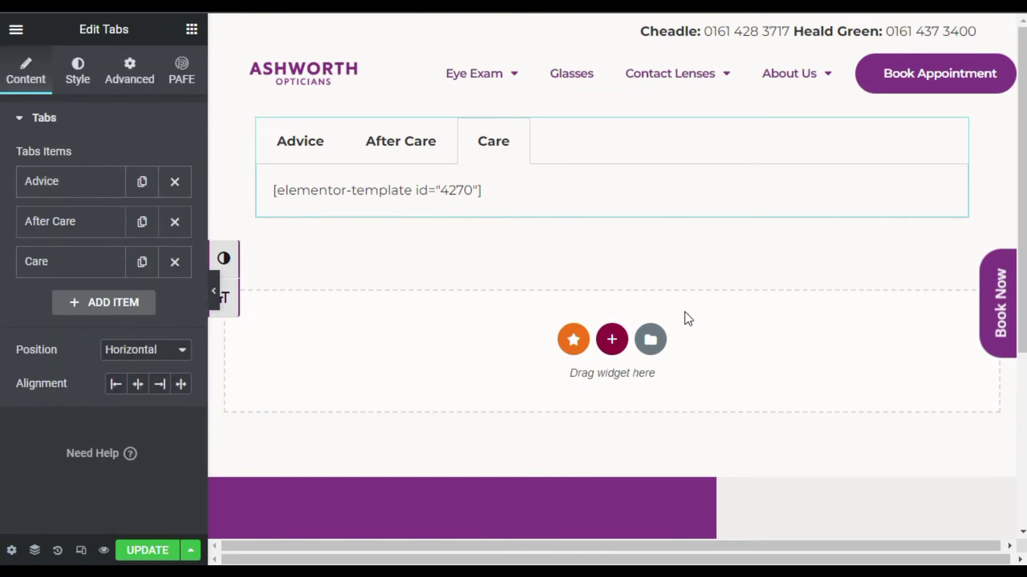
Step: Add a Posts widget below the tabs showing 7 posts per page
left_click(191, 29)
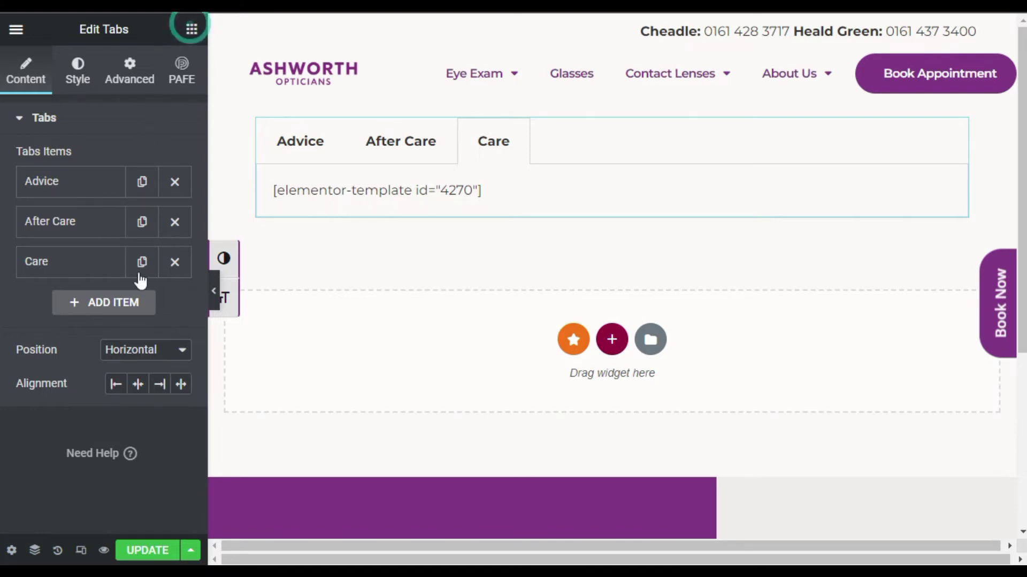
scroll(113, 342, "down", 4)
left_click_drag(53, 427, 549, 473)
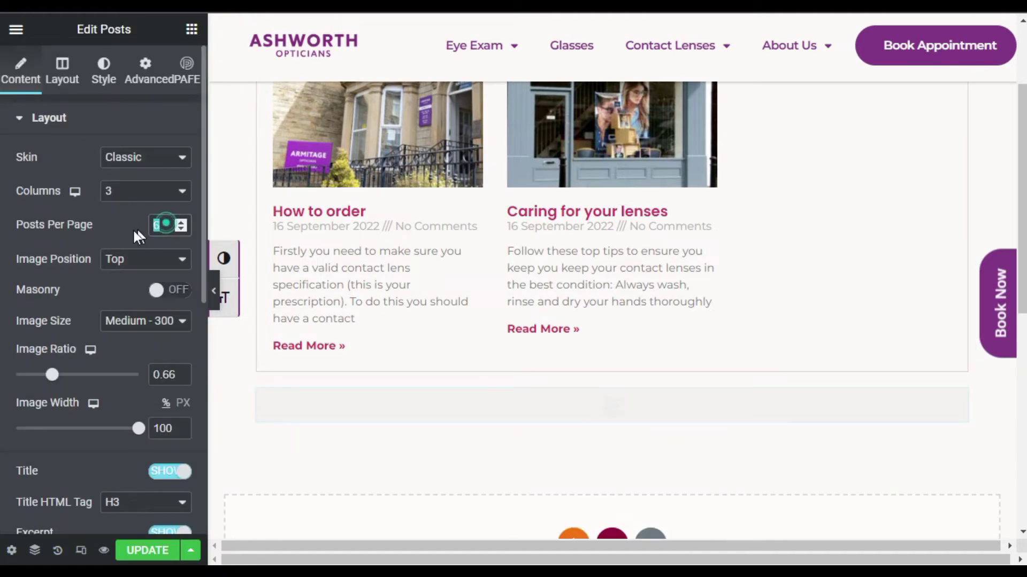
type("7")
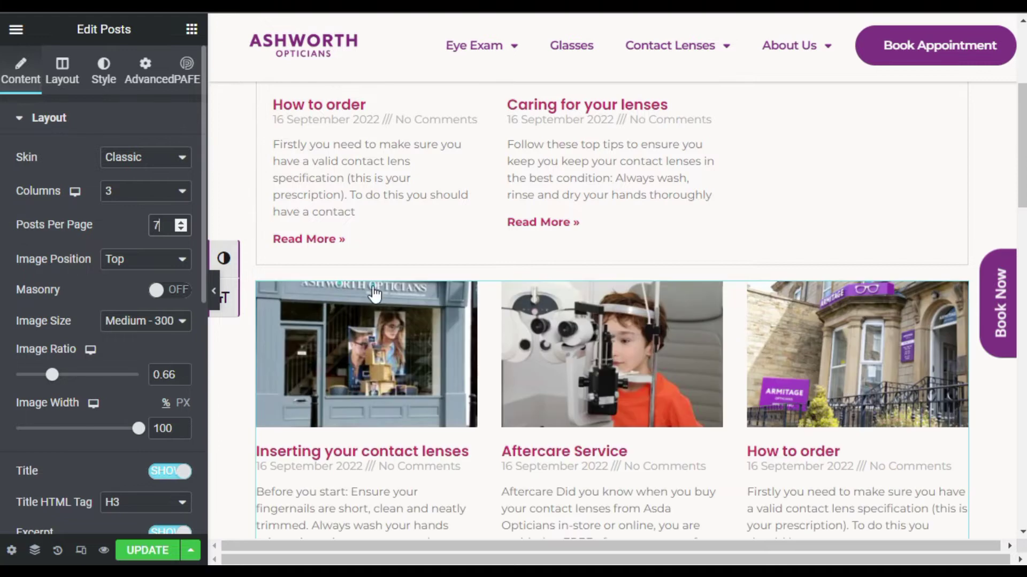
scroll(944, 198, "down", 2)
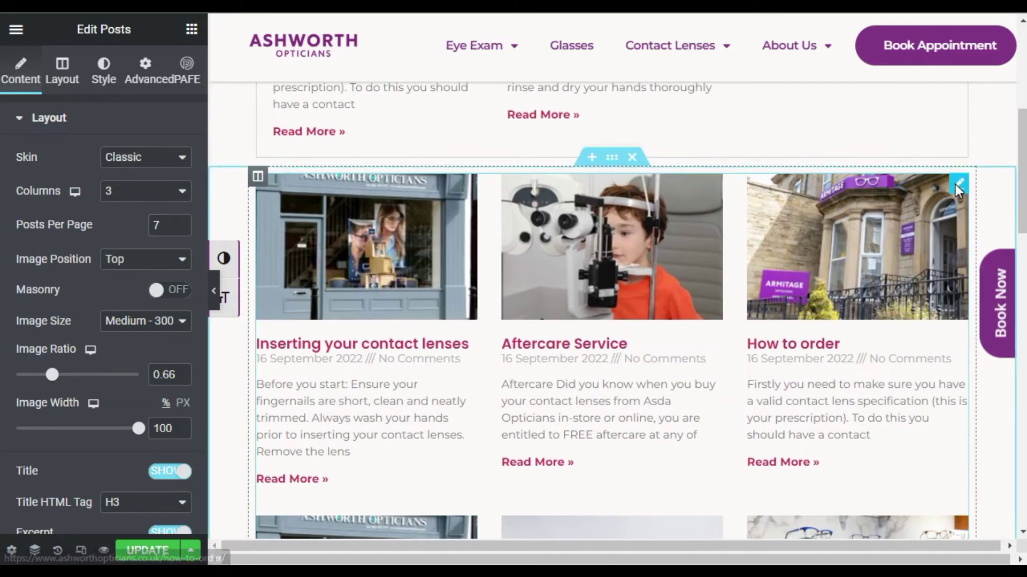
Step: Save the Posts widget as a global widget named All
right_click(944, 198)
left_click(416, 337)
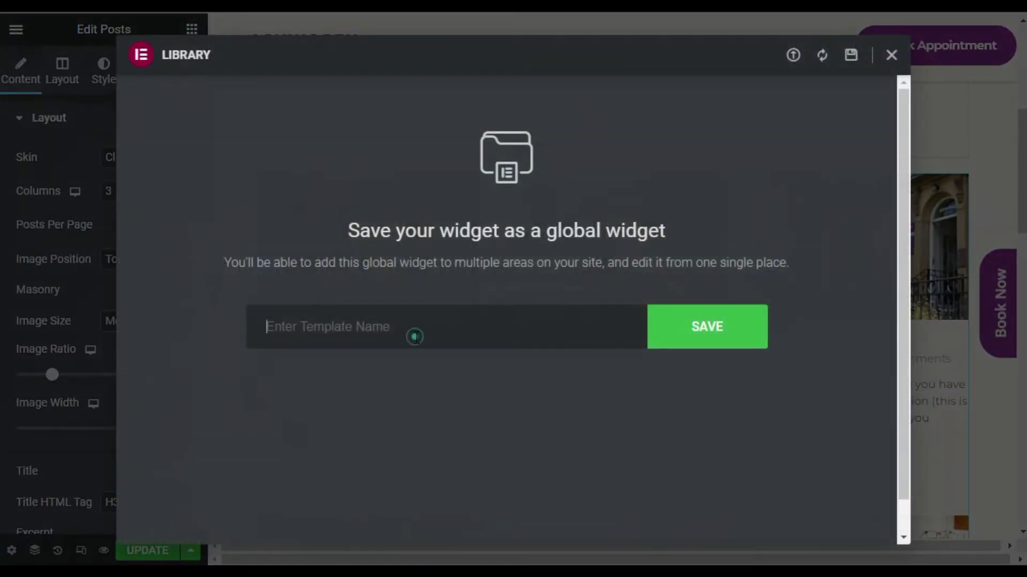
type("All")
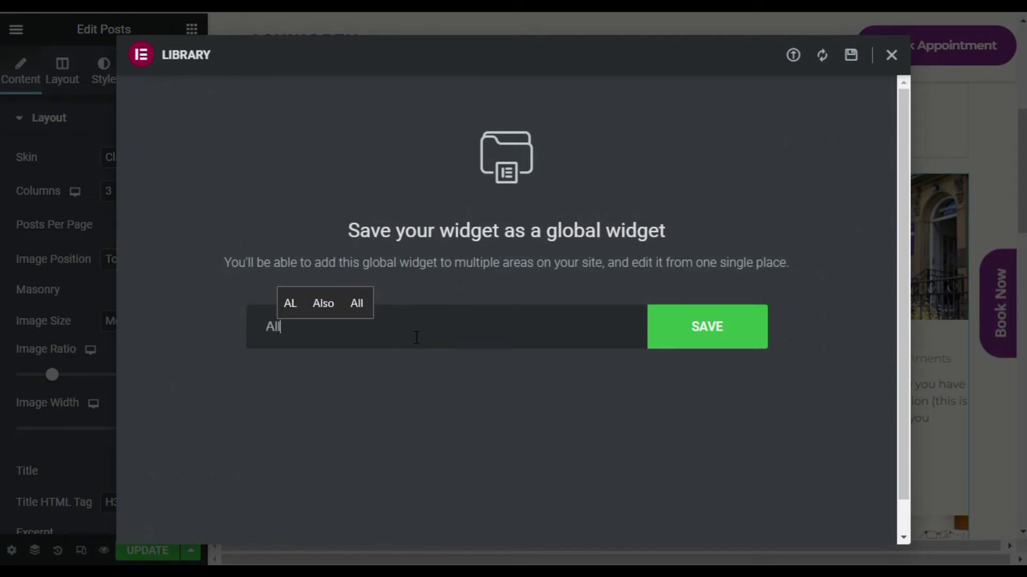
left_click(725, 335)
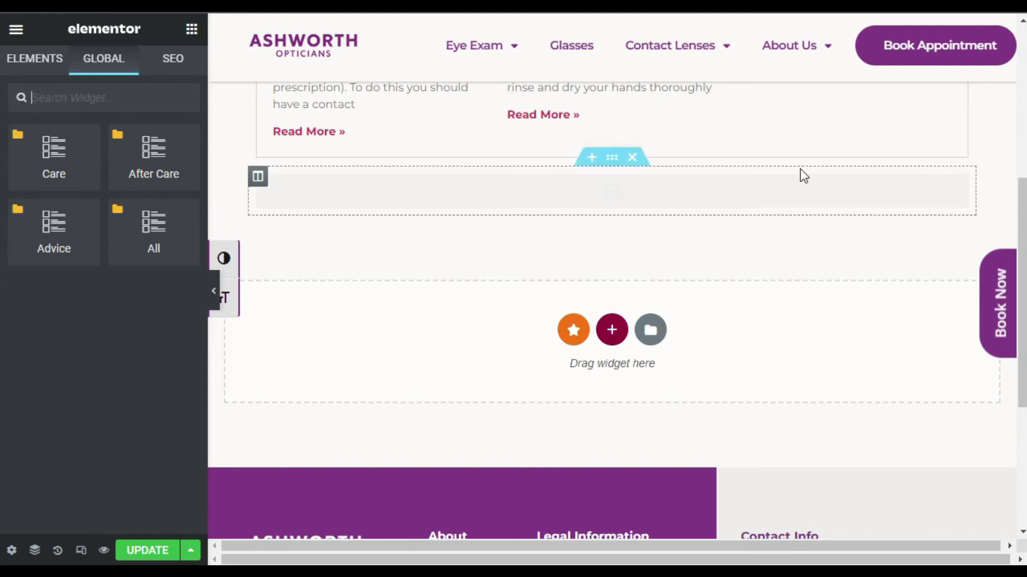
Step: Delete the empty section, copy the All template shortcode, and open the Tabs widget settings
left_click(632, 157)
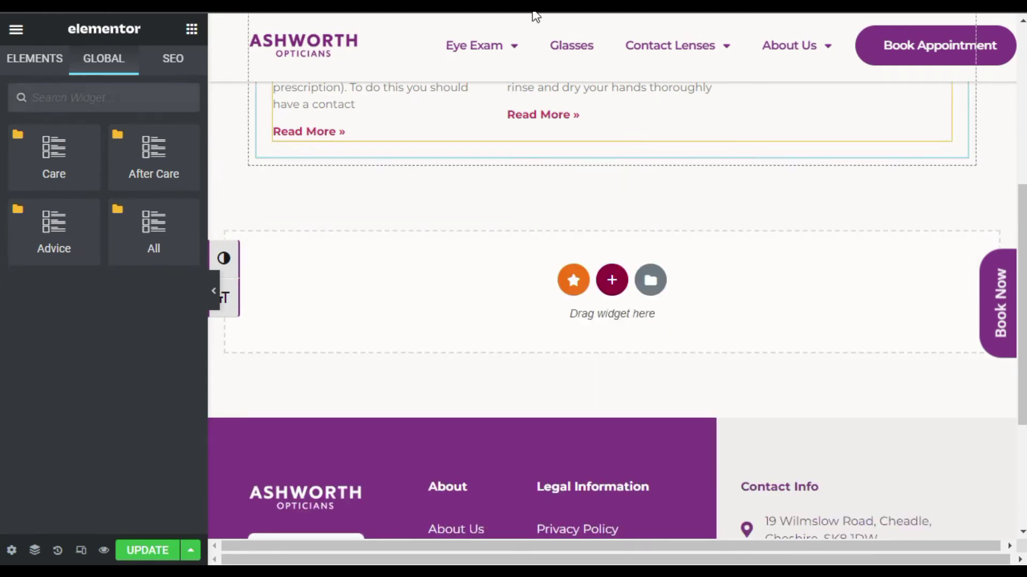
left_click(717, 7)
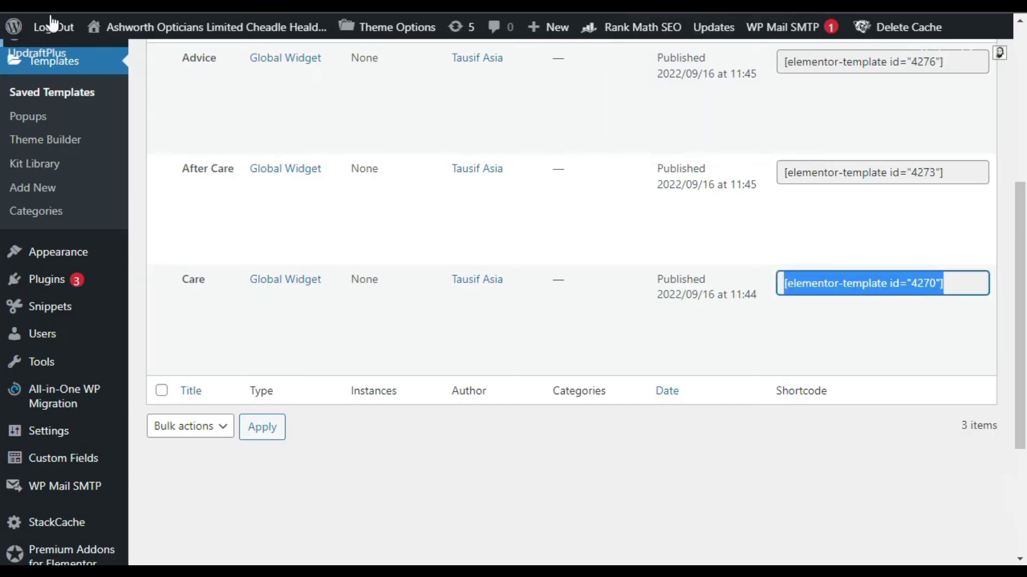
left_click(85, 62)
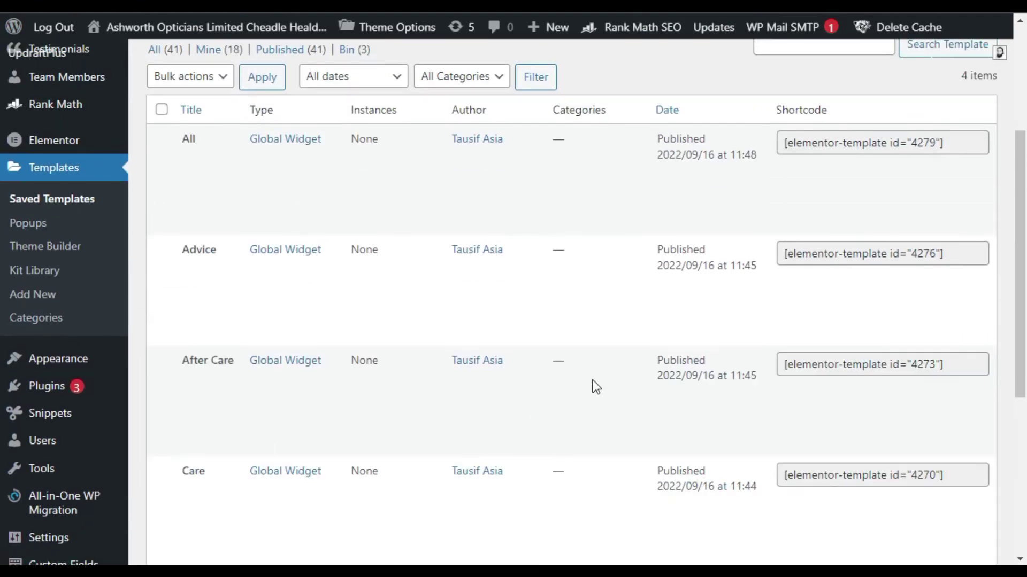
scroll(596, 386, "up", 2)
mouse_move(230, 165)
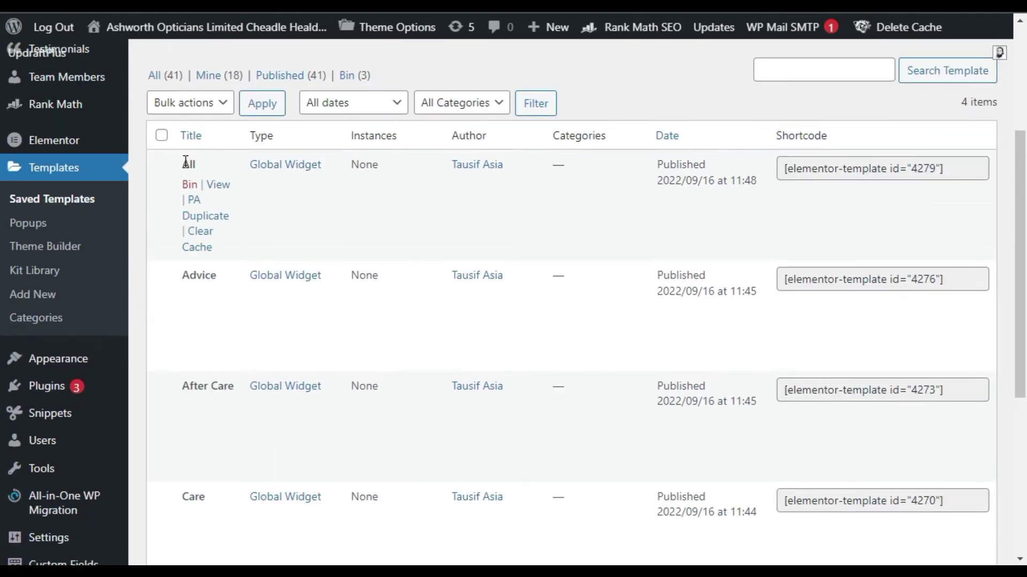
left_click(921, 175)
key("ctrl+c")
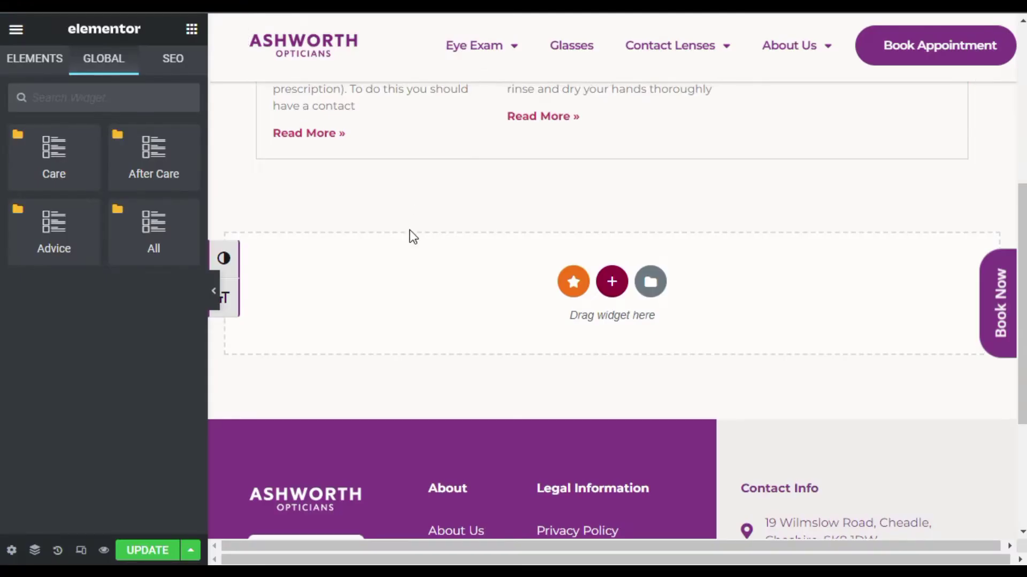
scroll(408, 234, "up", 5)
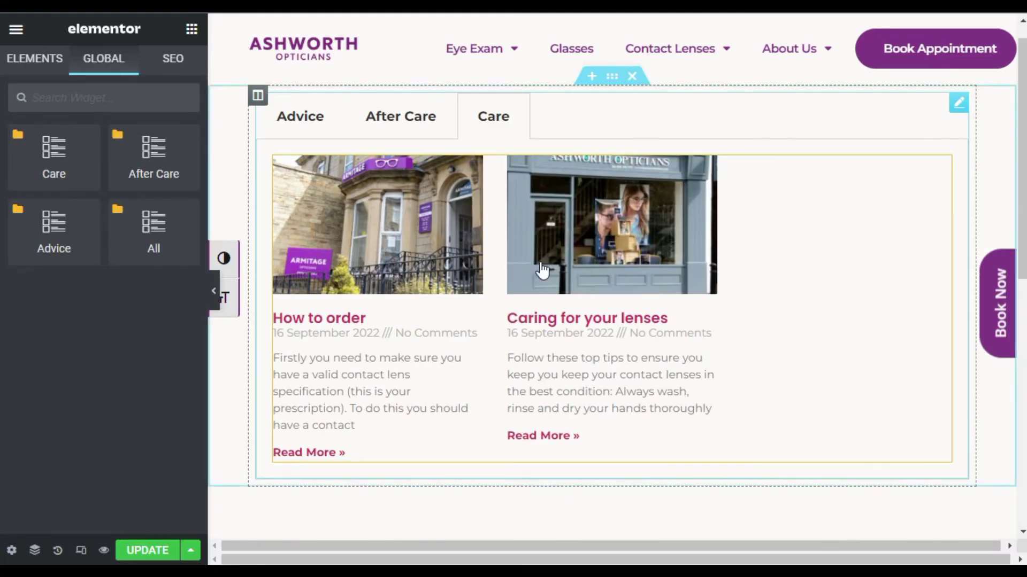
scroll(542, 270, "up", 1)
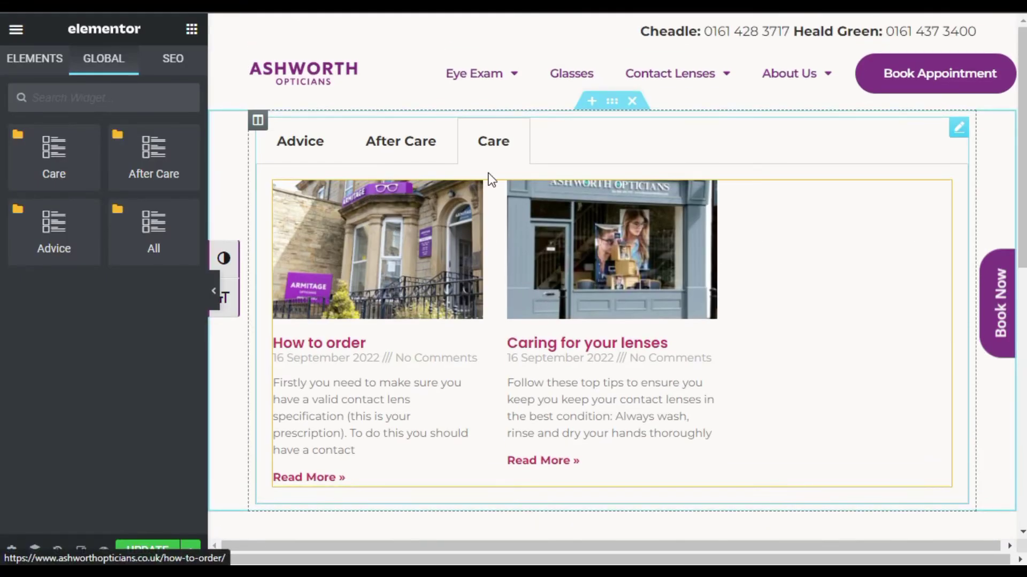
left_click(959, 130)
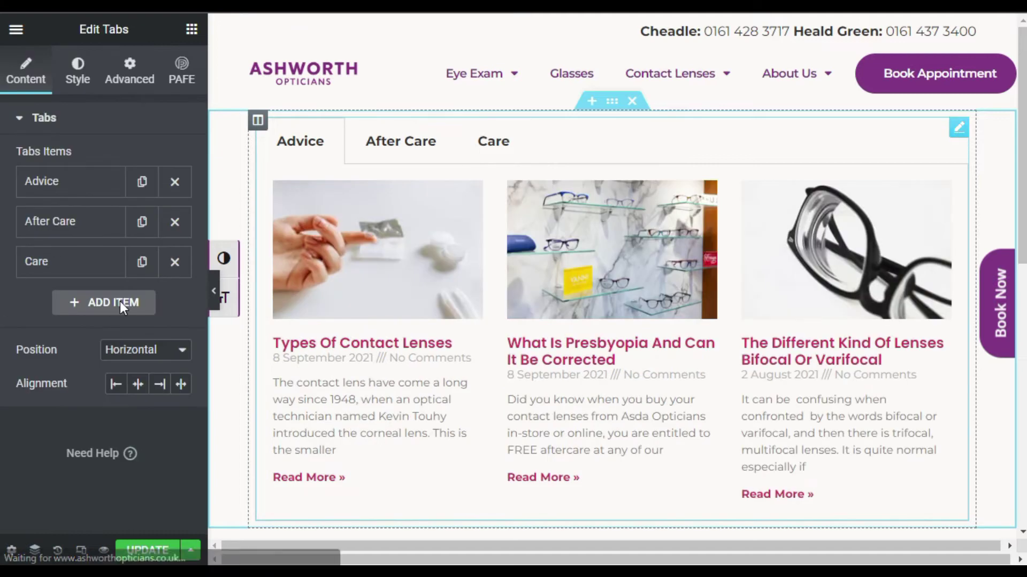
Step: Add a first tab titled All containing the All template shortcode
left_click(103, 310)
left_click_drag(68, 239, 72, 190)
left_click(102, 194)
left_click_drag(88, 243, 1, 251)
type("A")
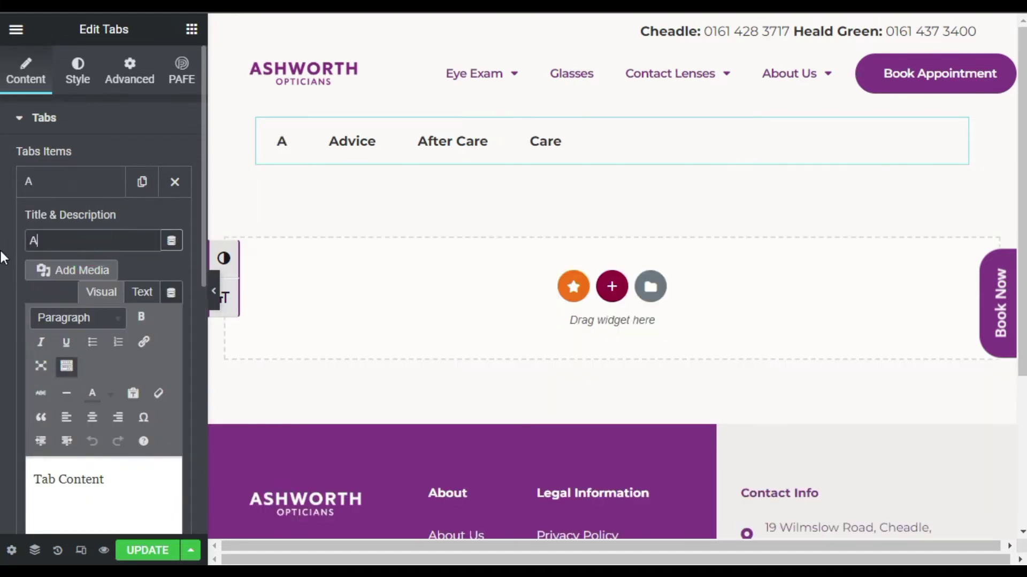
type("ll")
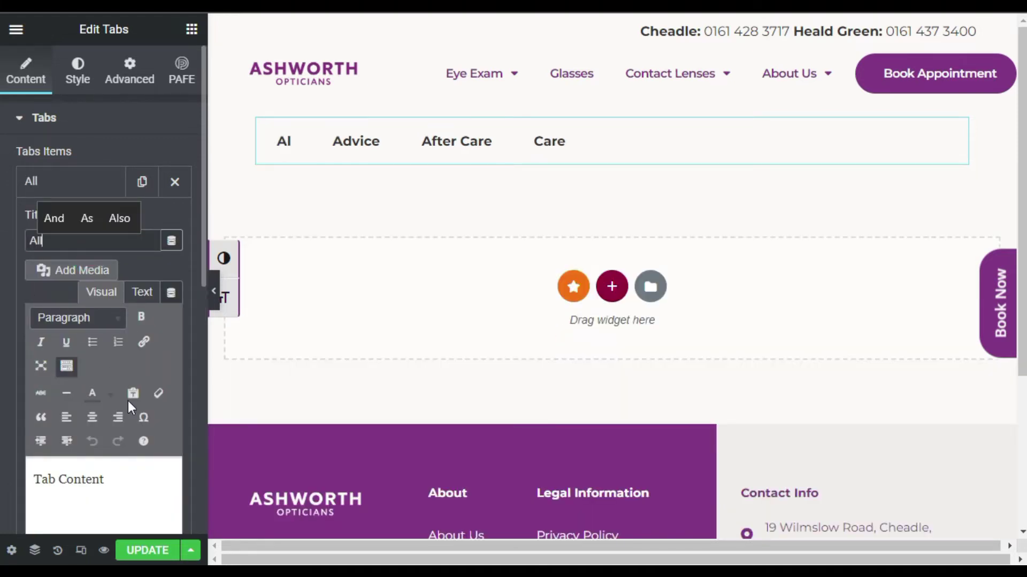
scroll(128, 407, "down", 2)
left_click(131, 407)
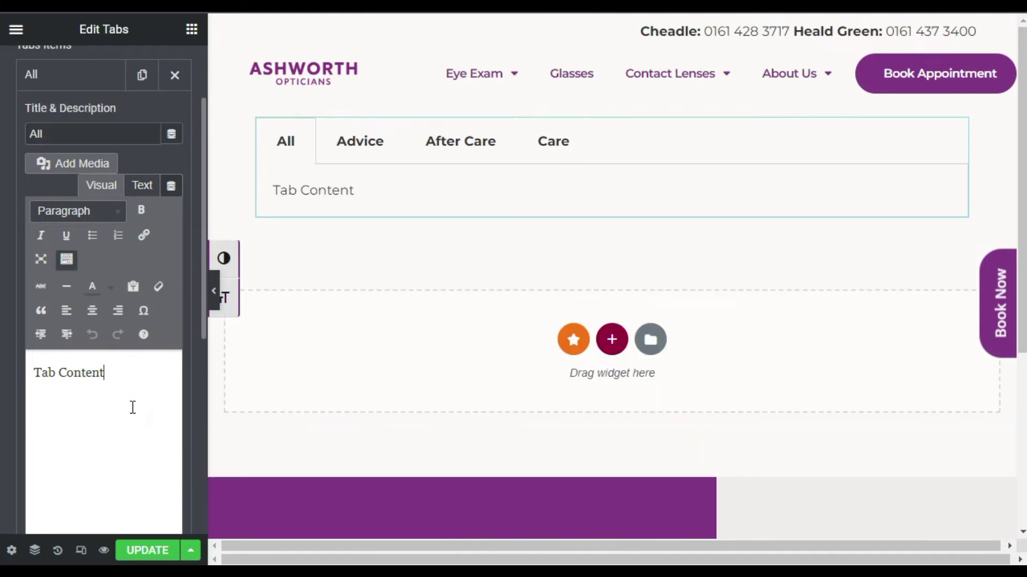
key("ctrl+a")
key("ctrl+v")
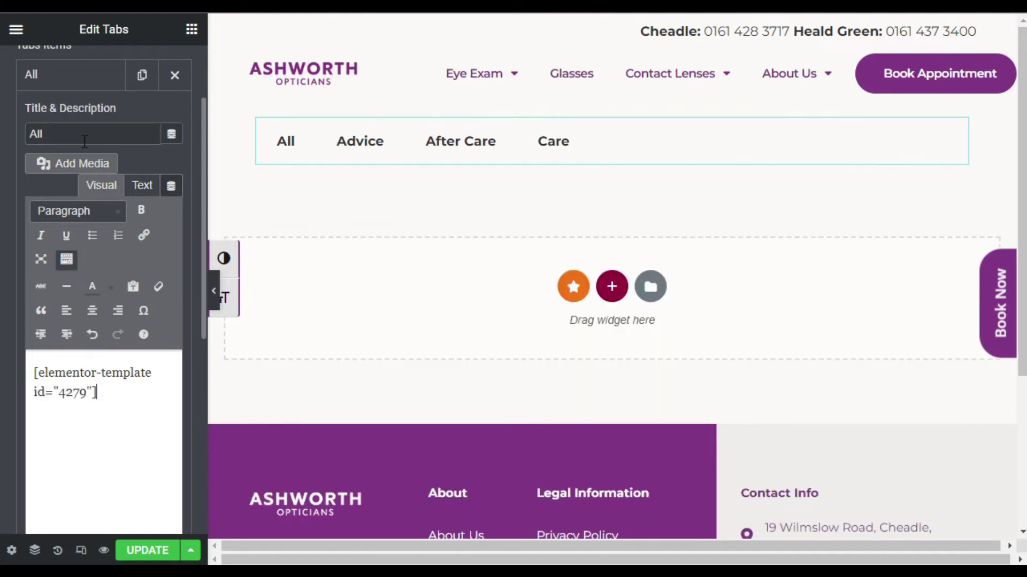
left_click(85, 85)
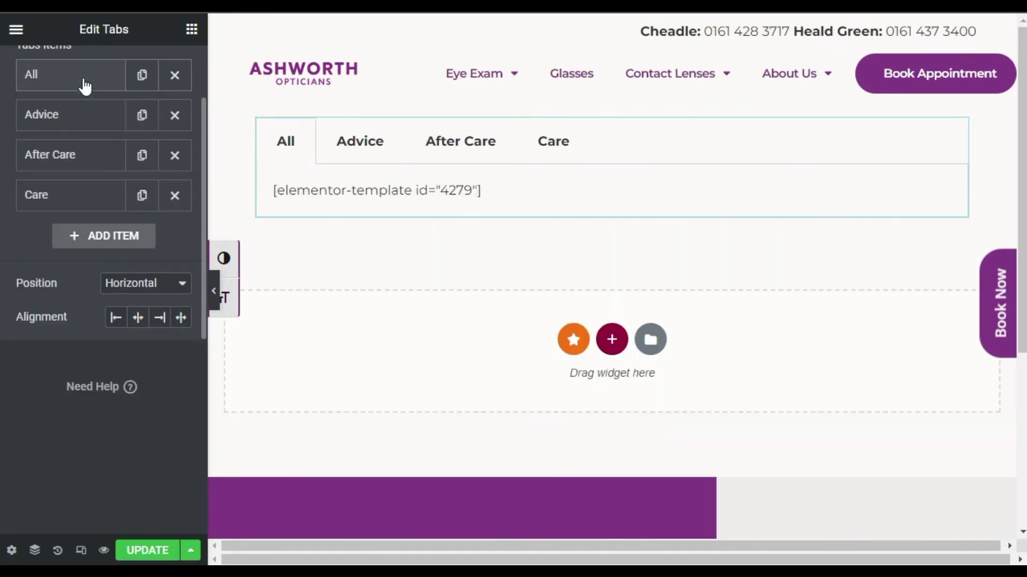
Step: Centre the tabs and move Care ahead of After Care
left_click(139, 316)
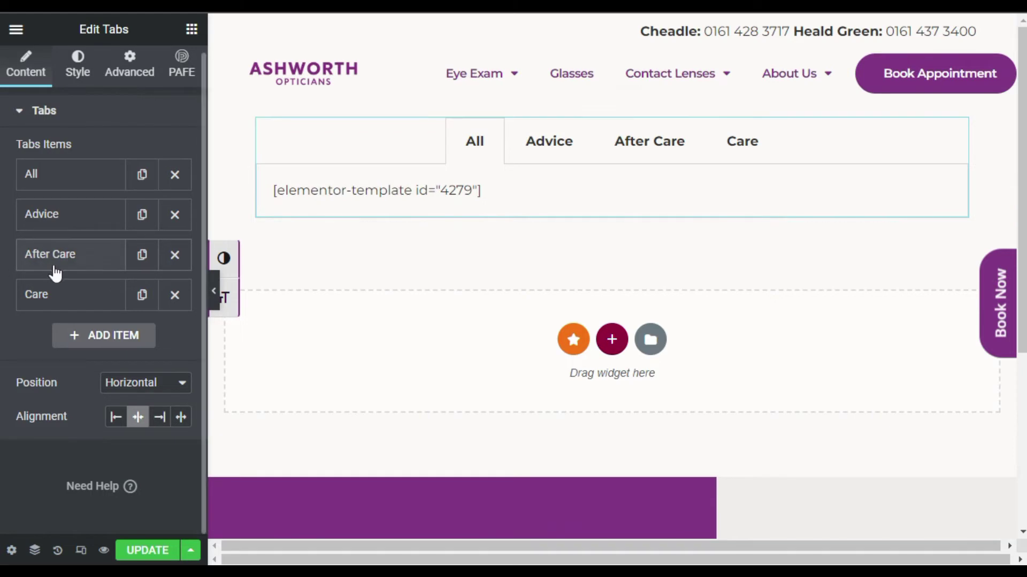
left_click_drag(61, 298, 72, 252)
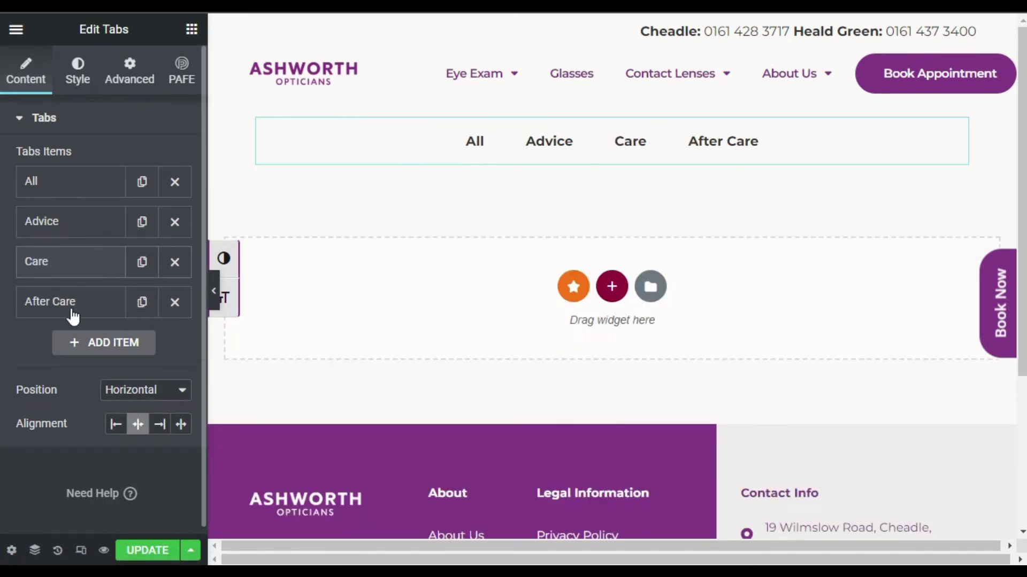
left_click(77, 72)
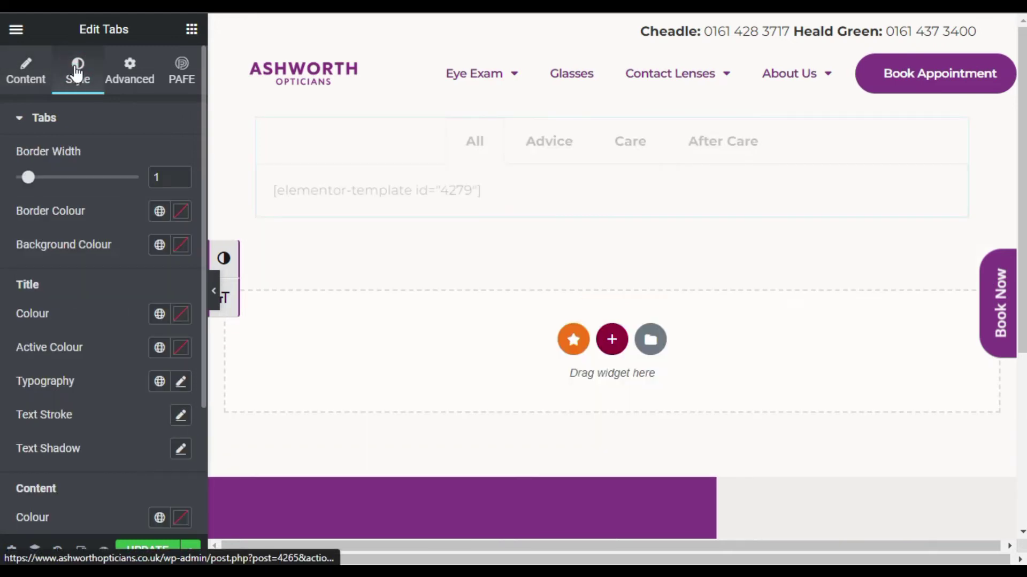
scroll(97, 385, "down", 2)
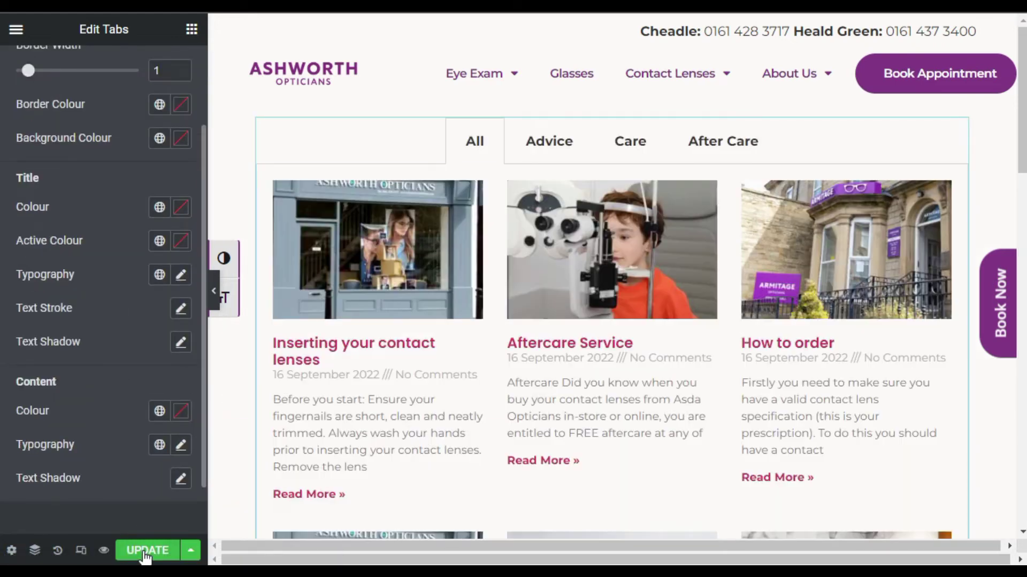
Step: Update the blog page, preview it live, and check the All tab's posts
left_click(144, 555)
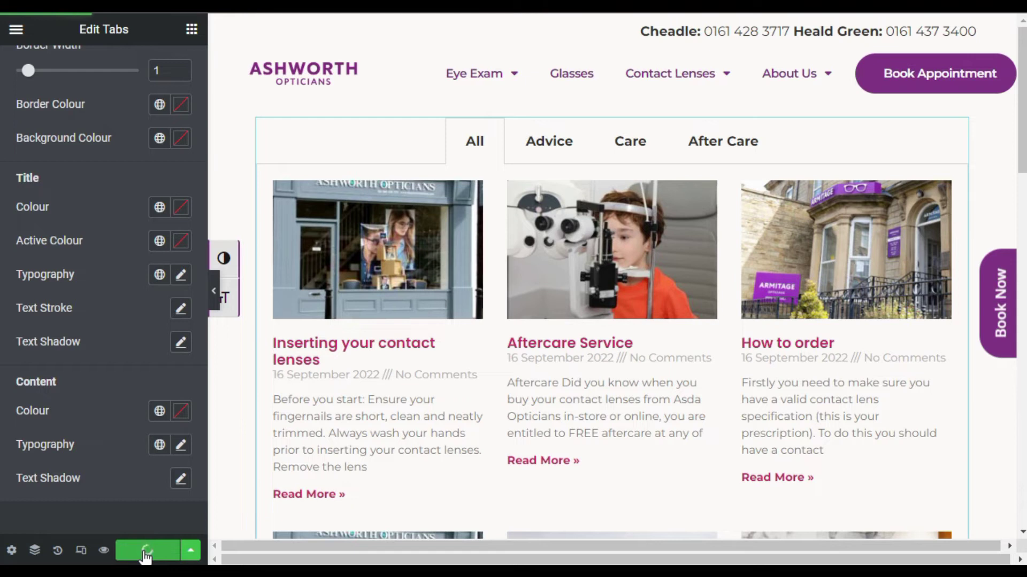
left_click(102, 550)
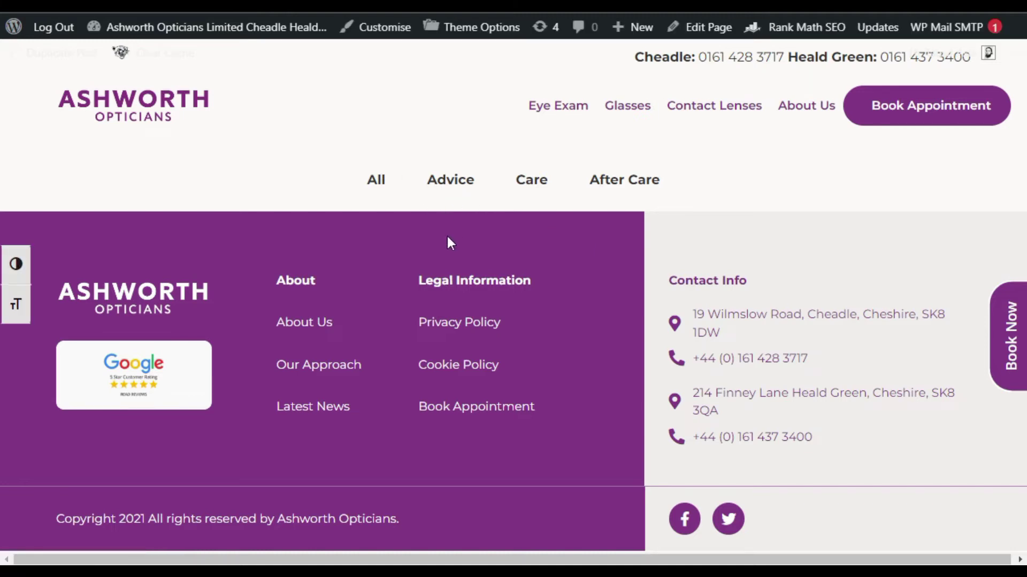
left_click(378, 182)
scroll(424, 293, "down", 9)
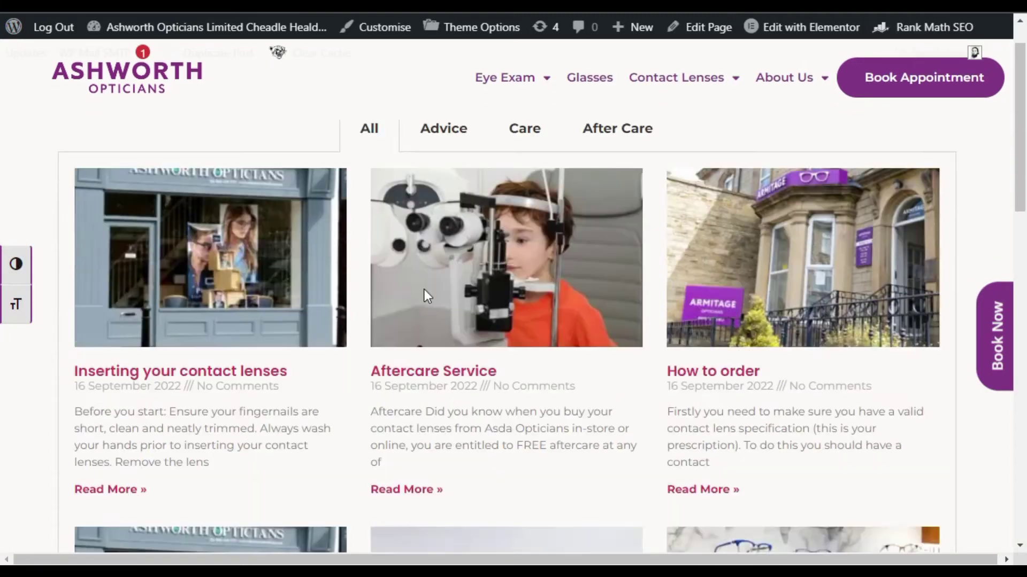
scroll(463, 426, "down", 2)
scroll(465, 426, "up", 10)
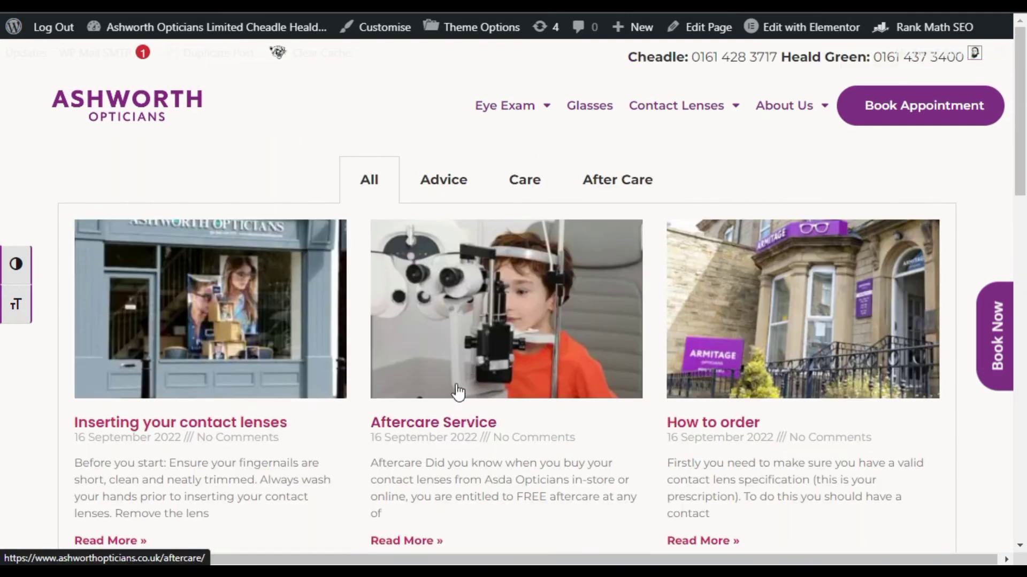
Step: Confirm the Advice, Care and After Care tabs each show only their category's posts
left_click(454, 185)
scroll(293, 223, "down", 5)
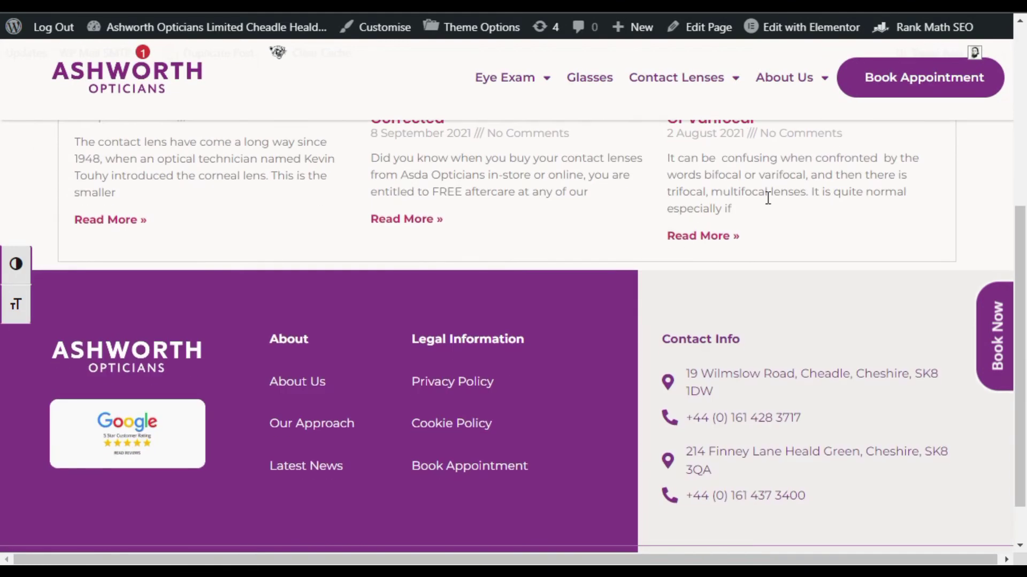
scroll(769, 316, "up", 3)
scroll(235, 355, "up", 3)
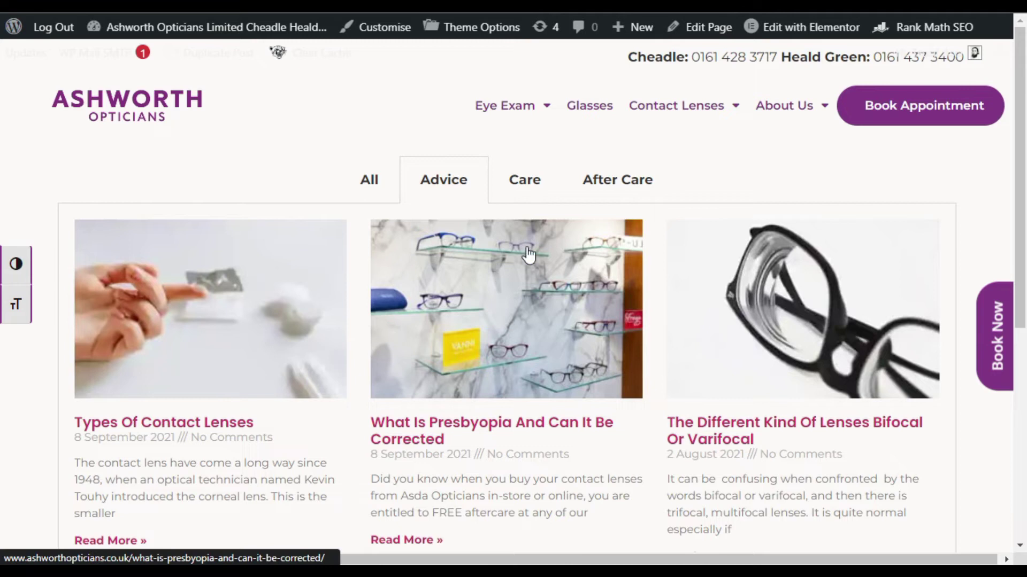
left_click(535, 188)
scroll(786, 358, "down", 2)
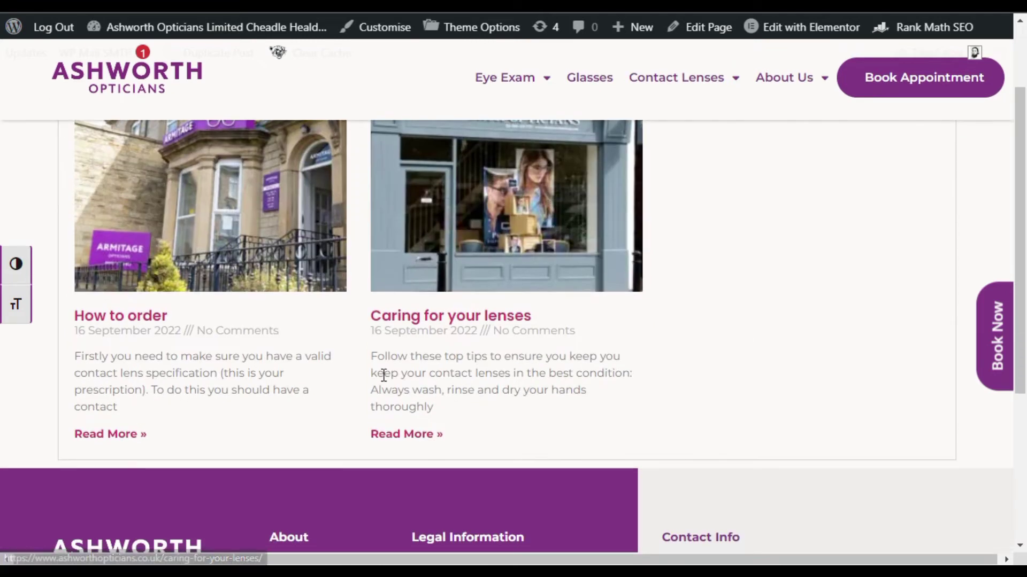
scroll(140, 371, "up", 2)
left_click(628, 180)
scroll(743, 328, "down", 5)
scroll(743, 284, "up", 2)
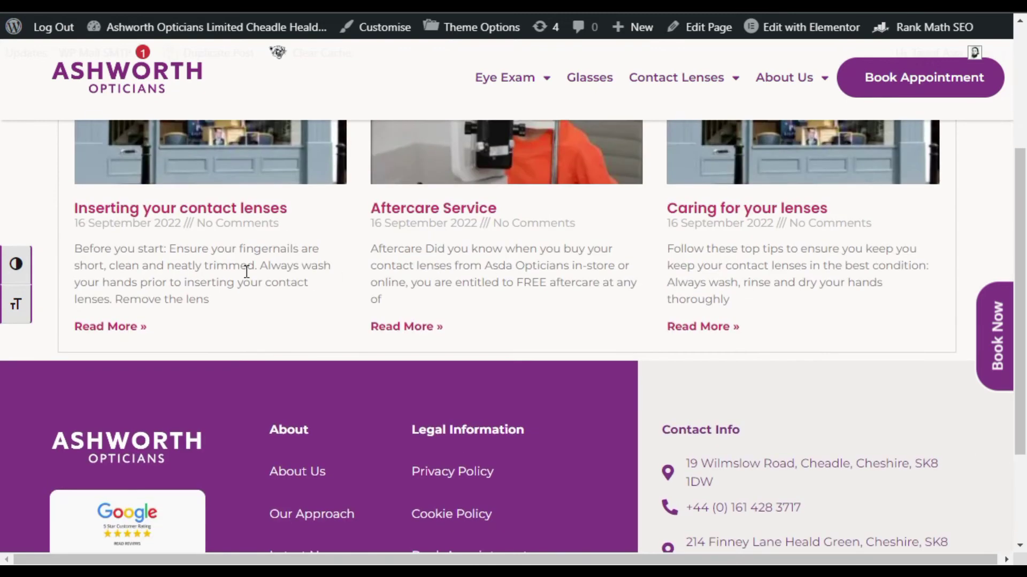
scroll(188, 262, "up", 2)
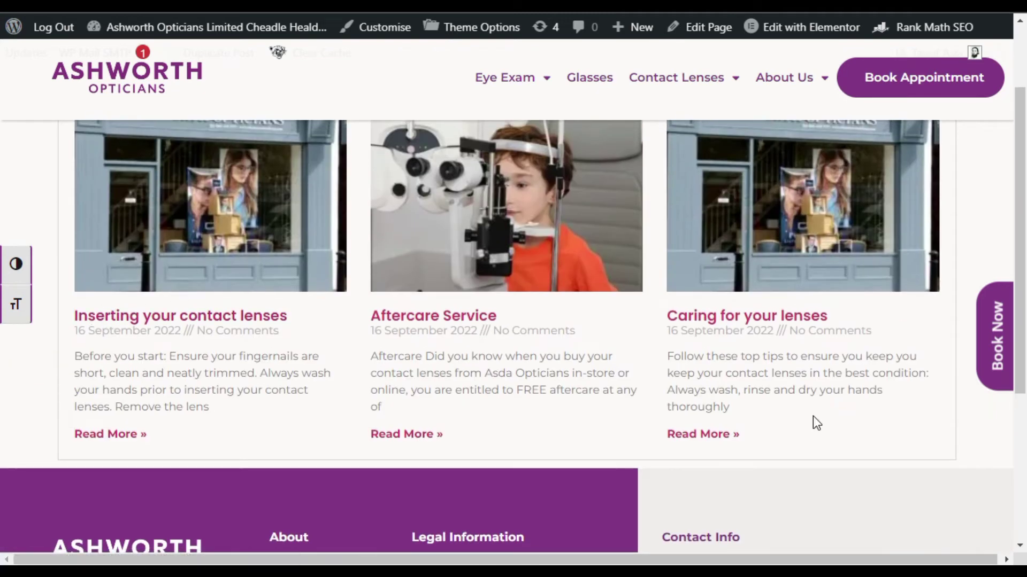
scroll(759, 444, "up", 2)
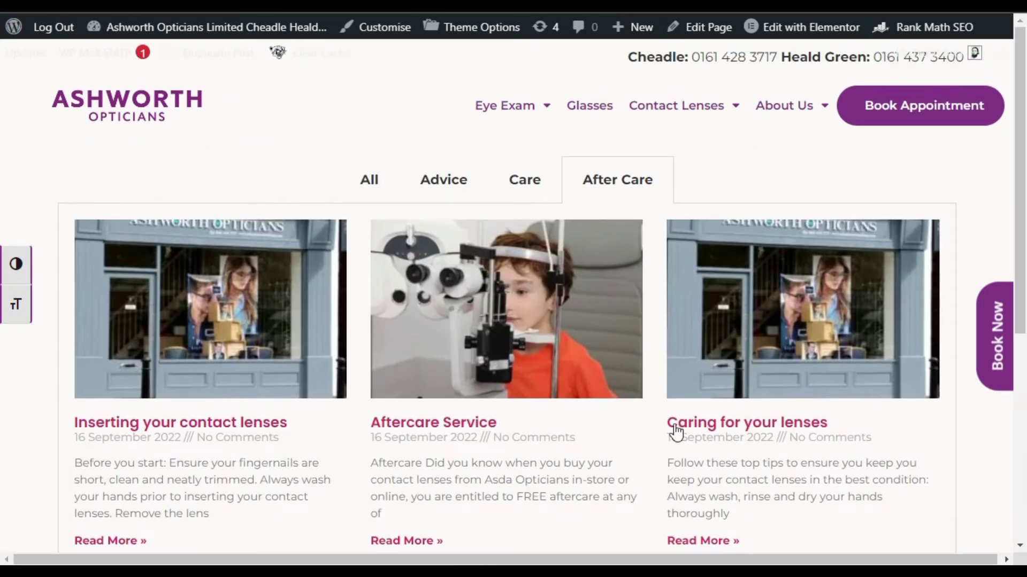
left_click(370, 181)
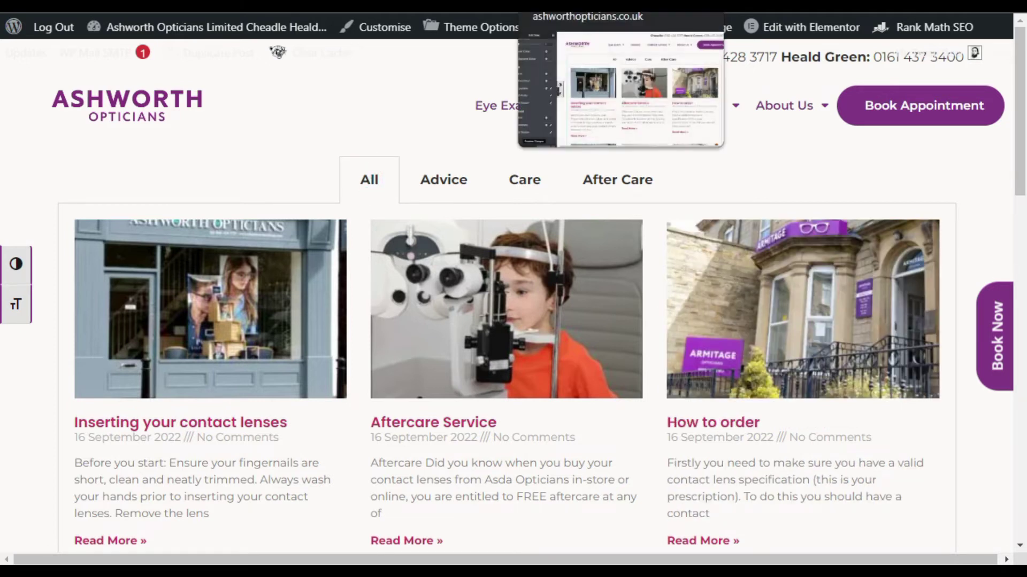
left_click(540, 5)
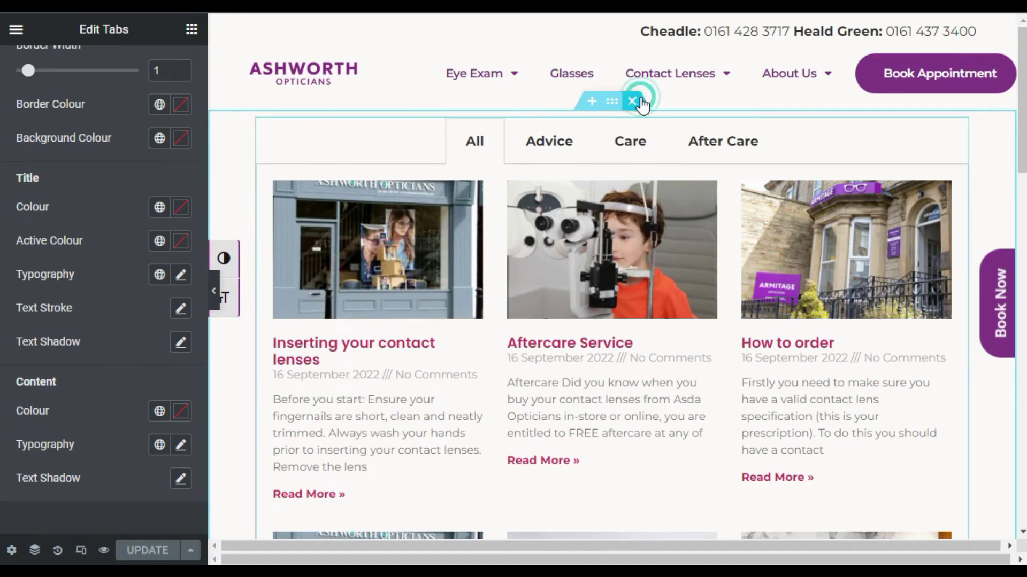
Step: Remove the tabs section from the blog page and go to Appearance > Menus
left_click(632, 101)
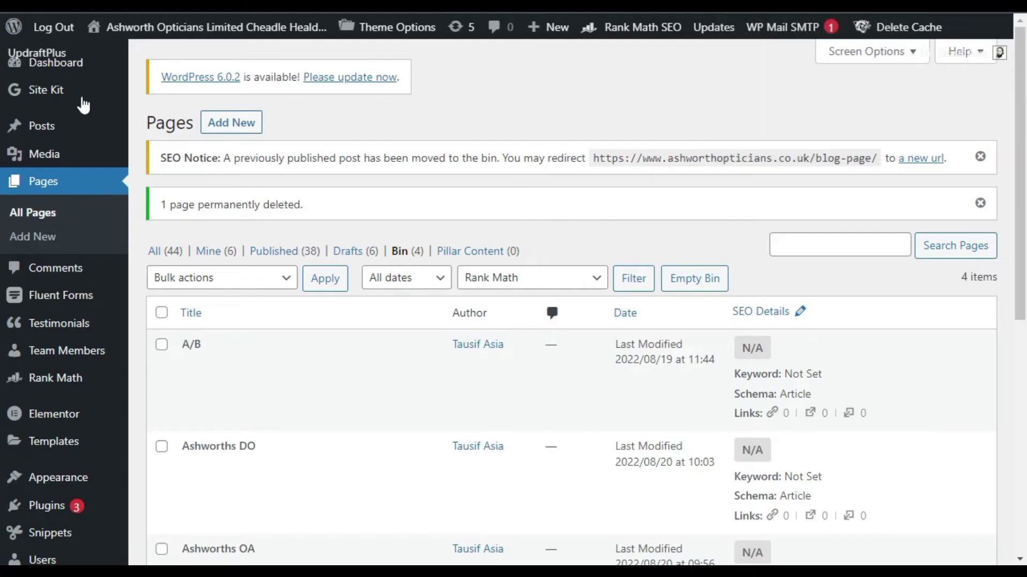
scroll(50, 420, "down", 2)
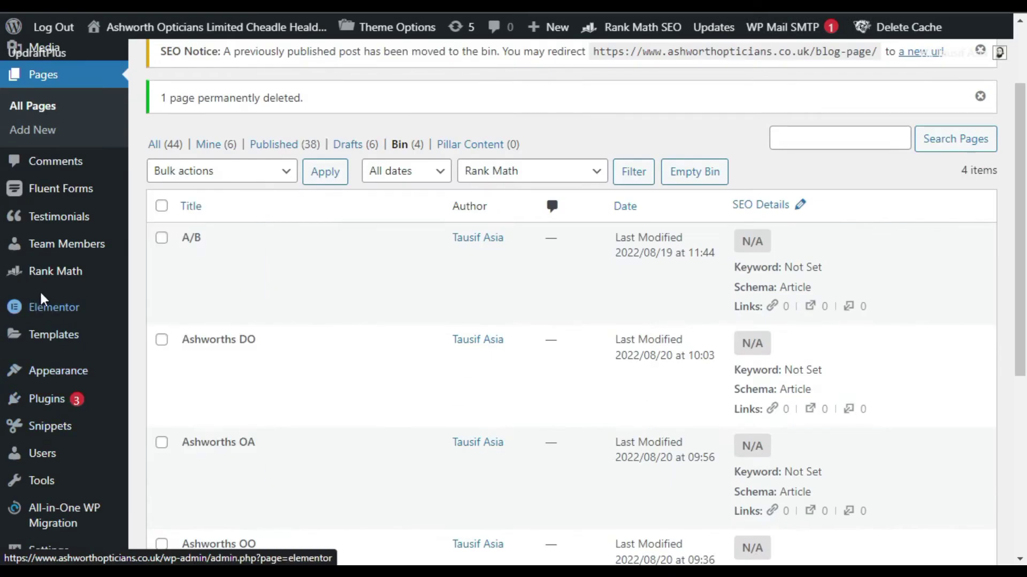
mouse_move(68, 371)
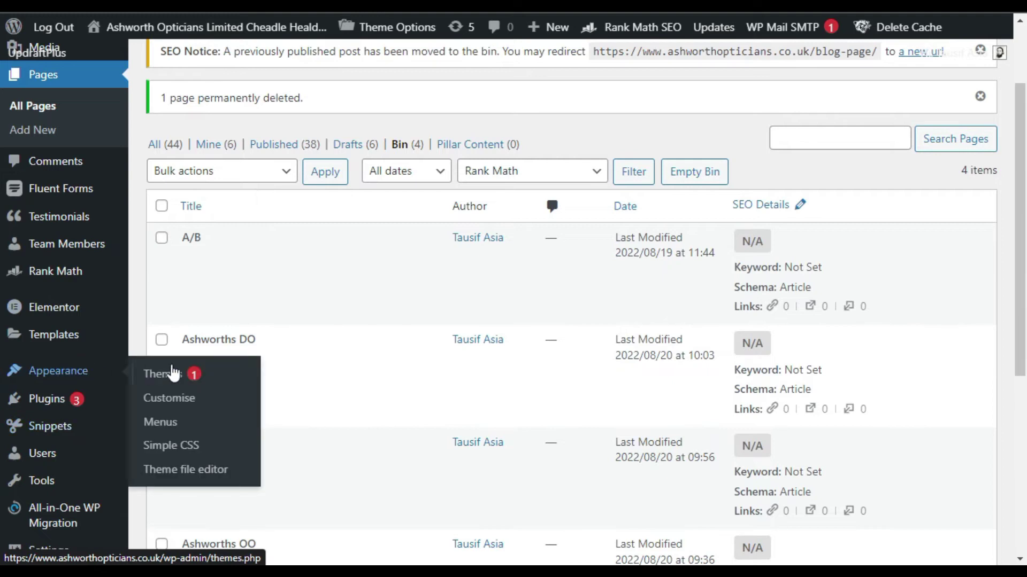
left_click(176, 426)
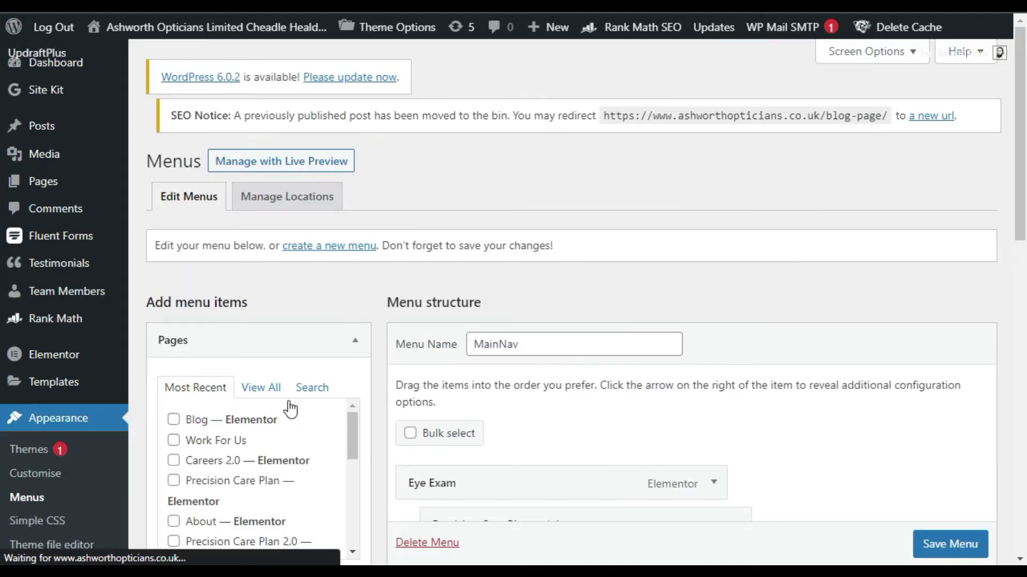
scroll(550, 357, "down", 4)
scroll(551, 357, "up", 4)
Step: Create a new menu named Categories
left_click(322, 255)
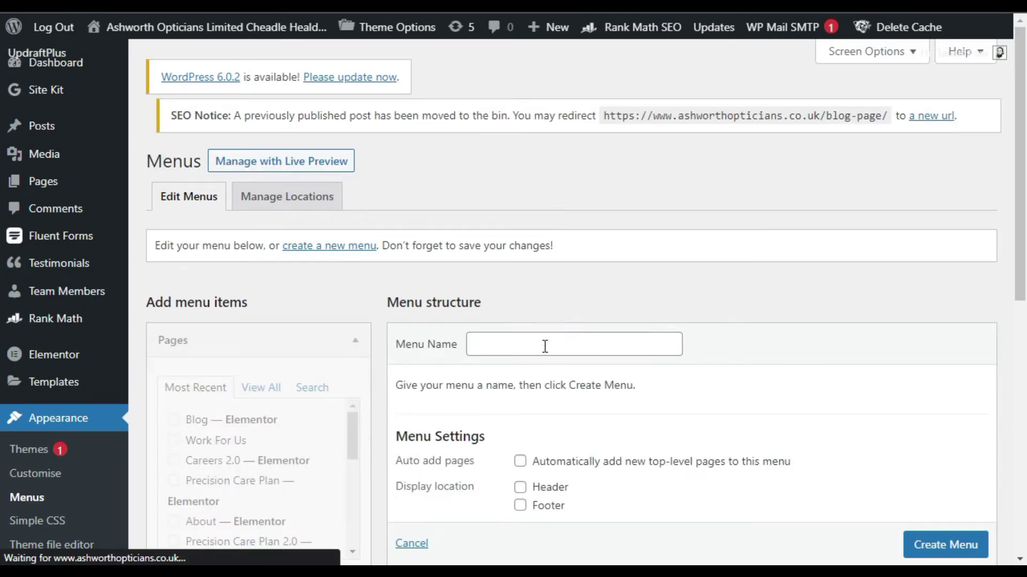
left_click(545, 346)
type("Cater")
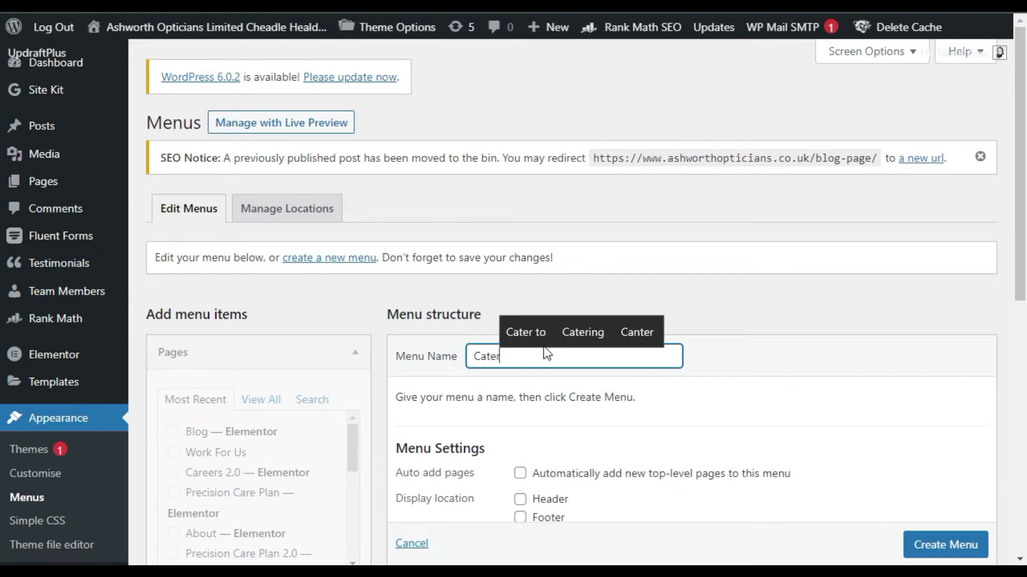
key("BackSpace")
type("gories")
left_click(942, 541)
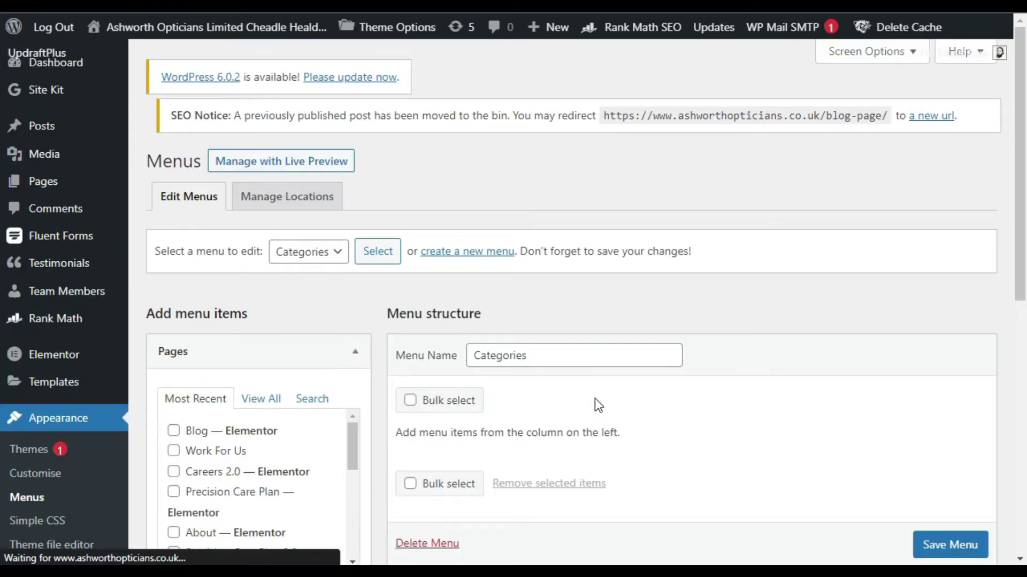
Step: Add the Blog page and the Advice, After Care and Care categories to the menu
scroll(264, 442, "down", 5)
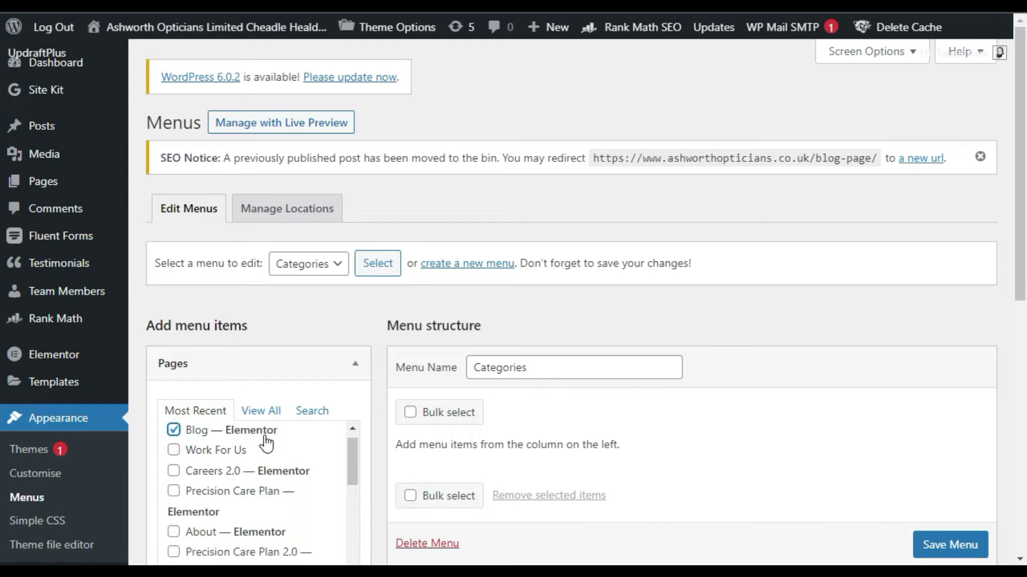
scroll(350, 362, "down", 5)
left_click(319, 184)
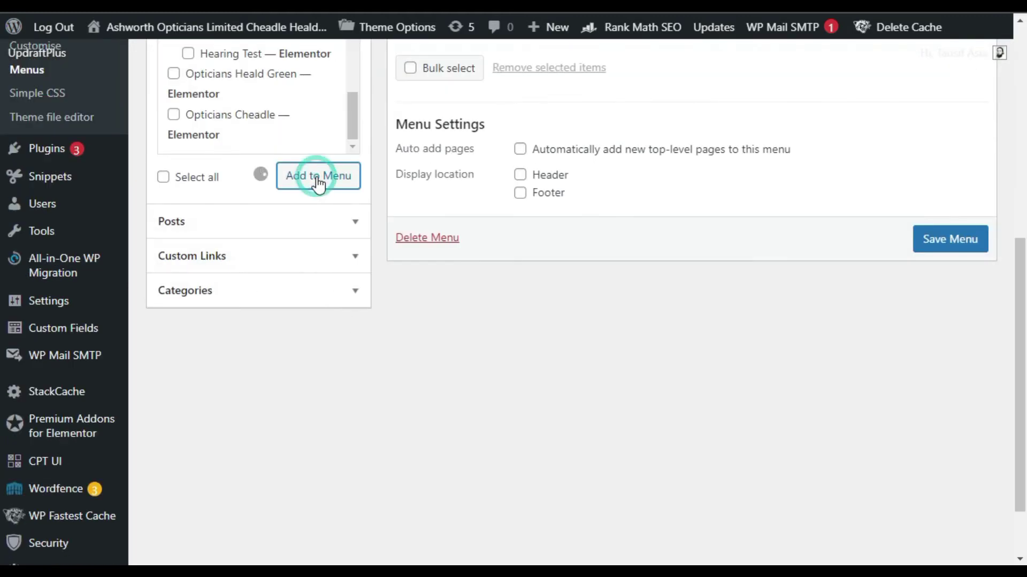
left_click(278, 292)
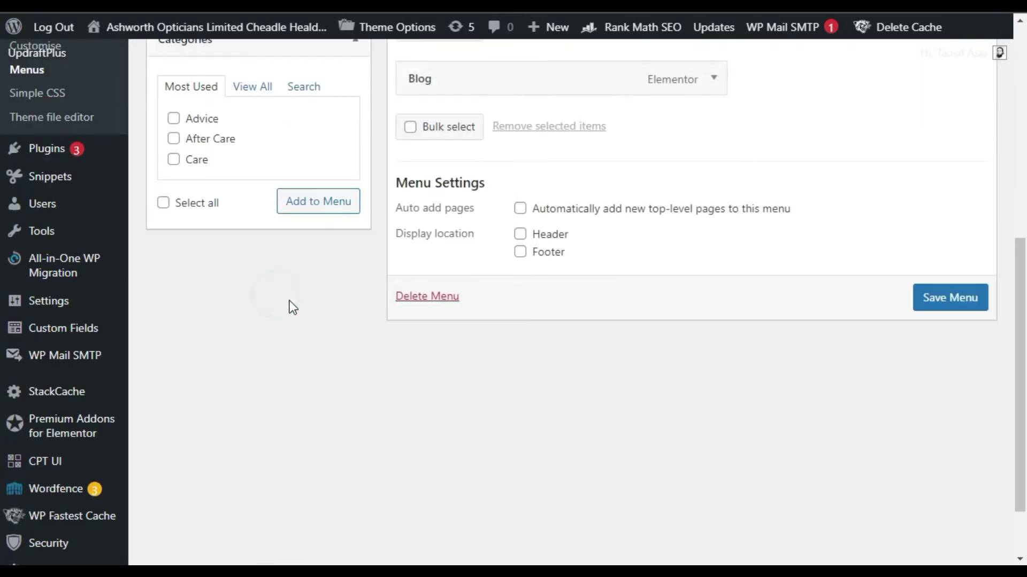
left_click(164, 204)
left_click(334, 210)
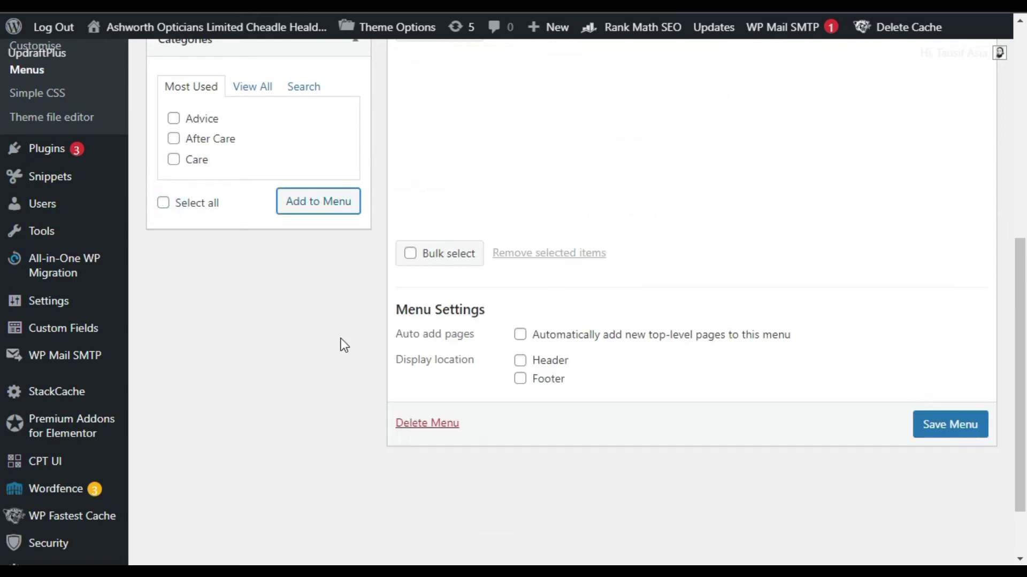
Step: Reorder the menu items, rename the Blog item to All, and save the menu
scroll(481, 338, "up", 2)
scroll(481, 338, "up", 1)
left_click_drag(534, 311, 534, 239)
scroll(843, 288, "up", 2)
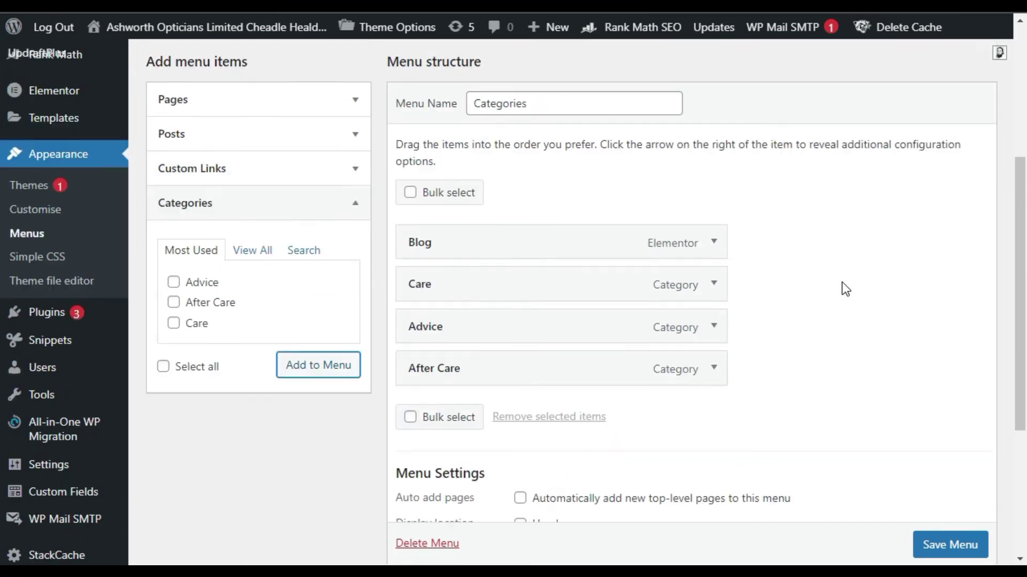
left_click(711, 293)
double_click(454, 351)
type("All")
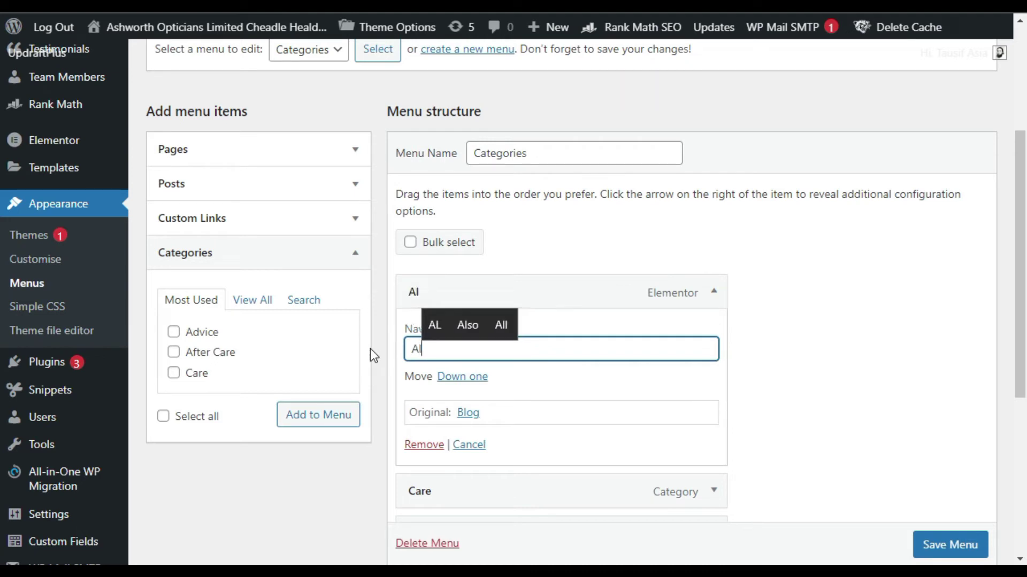
left_click(713, 291)
scroll(885, 412, "down", 4)
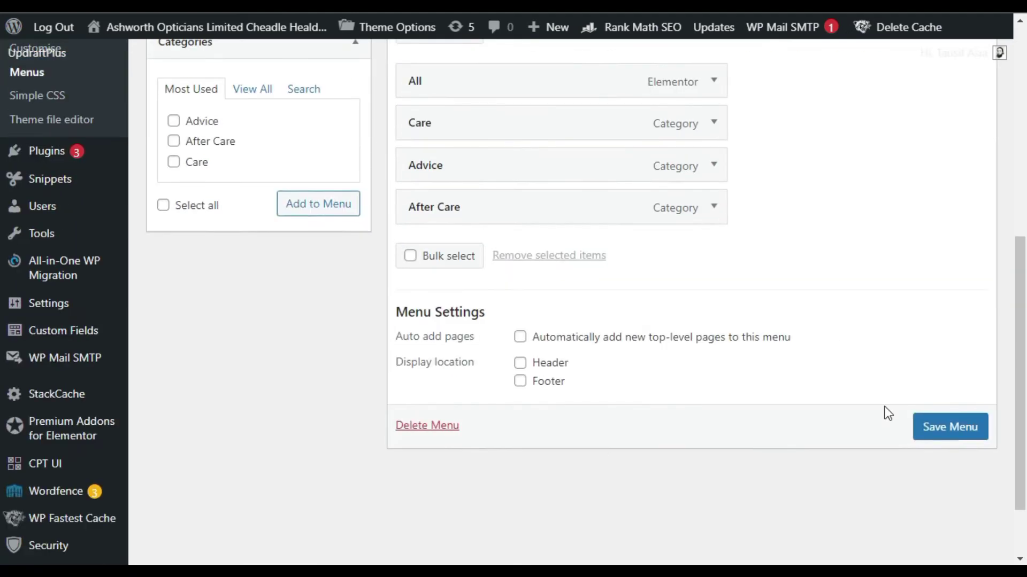
left_click(949, 425)
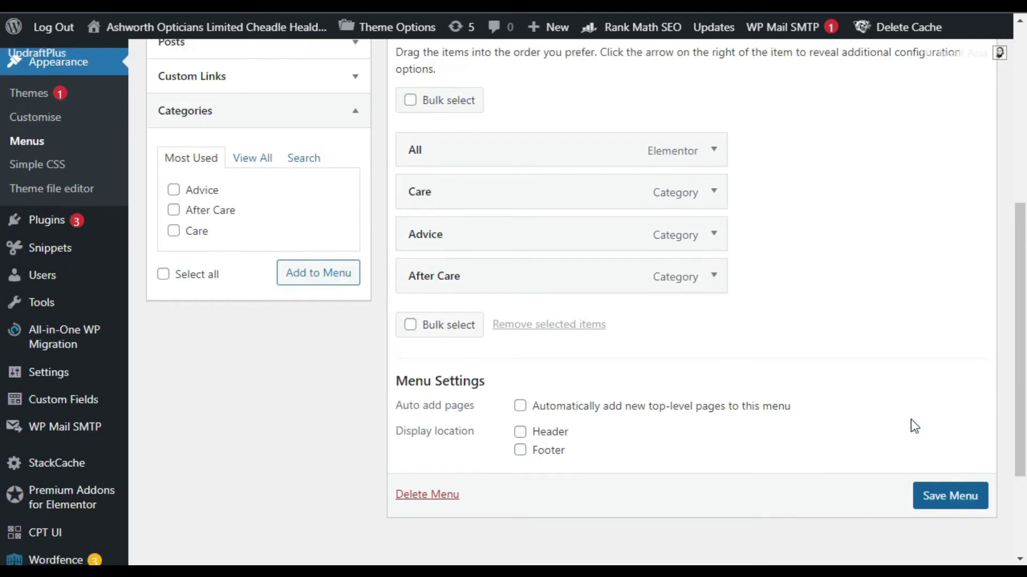
Step: Remove the All item and save the menu with Care, Advice and After Care
left_click(714, 185)
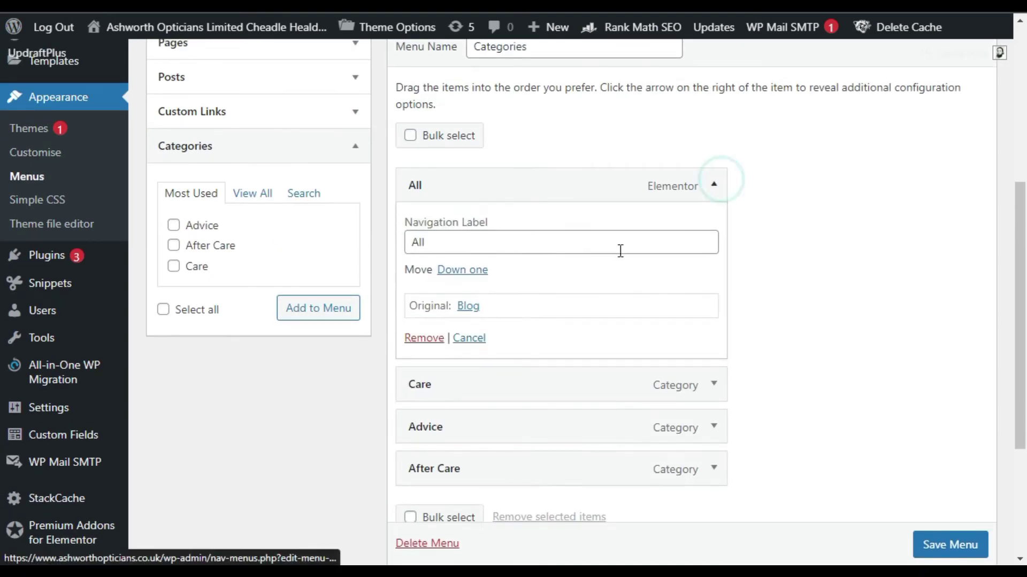
left_click(422, 338)
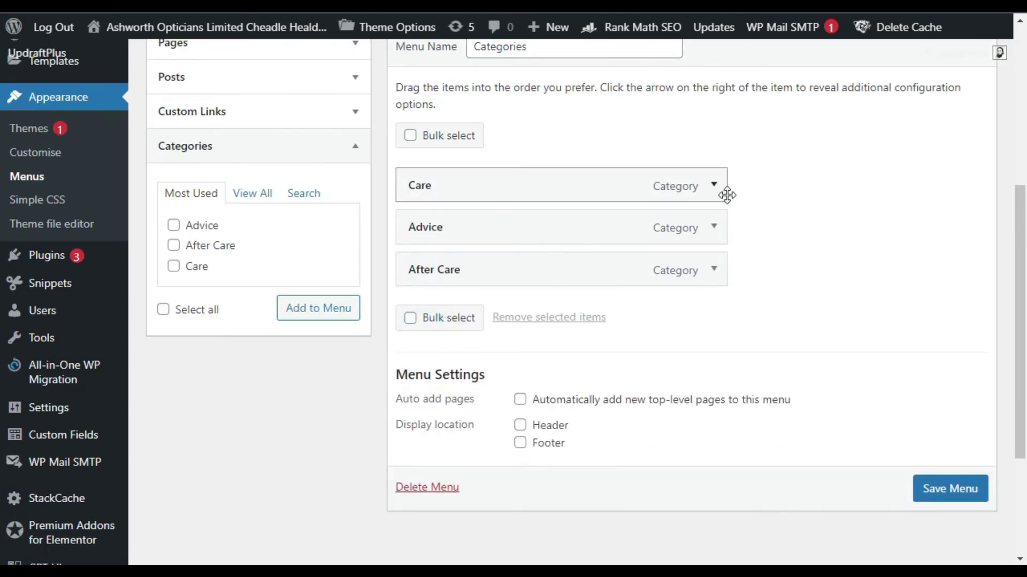
left_click(713, 186)
left_click(712, 187)
left_click(708, 231)
left_click(706, 233)
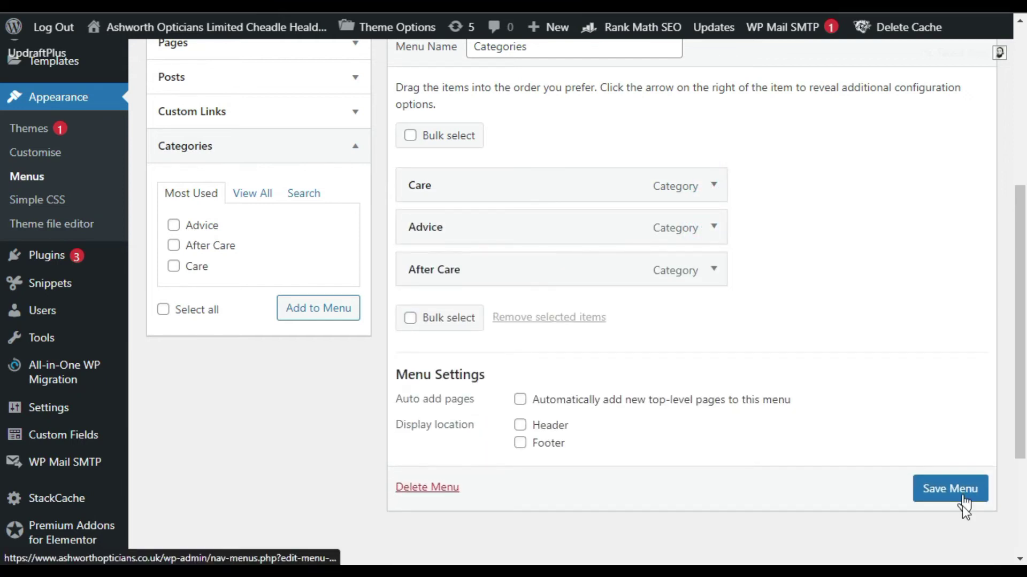
left_click(955, 489)
left_click(948, 493)
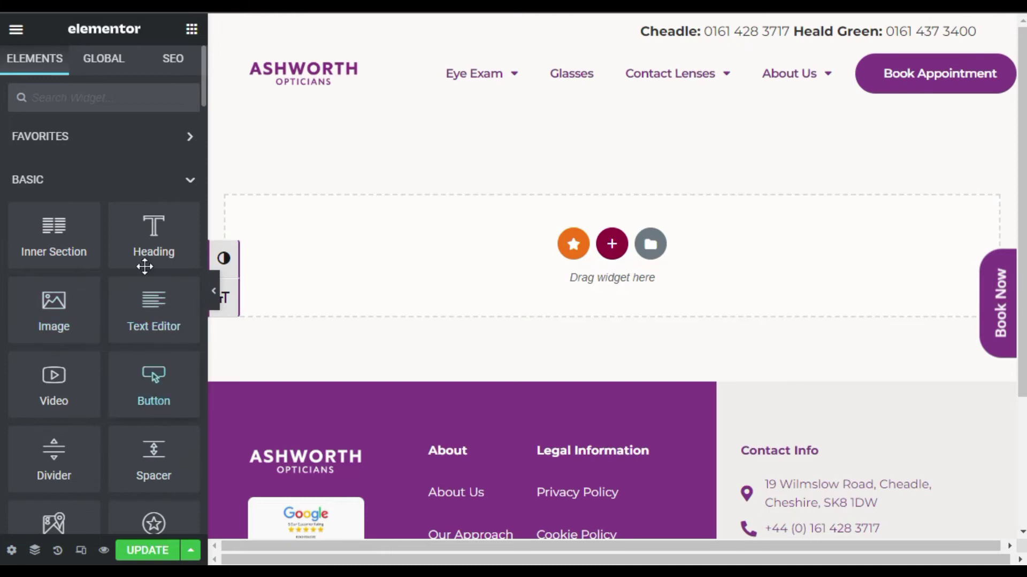
Step: Search widgets for 'nav' and place a Nav Menu widget on the page
left_click(115, 102)
type("nav")
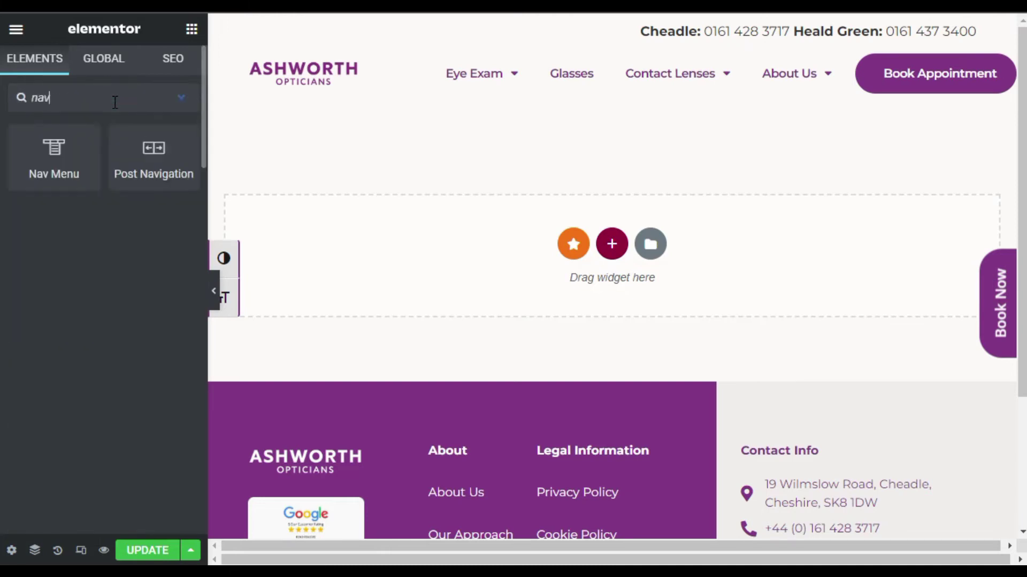
left_click_drag(57, 154, 577, 248)
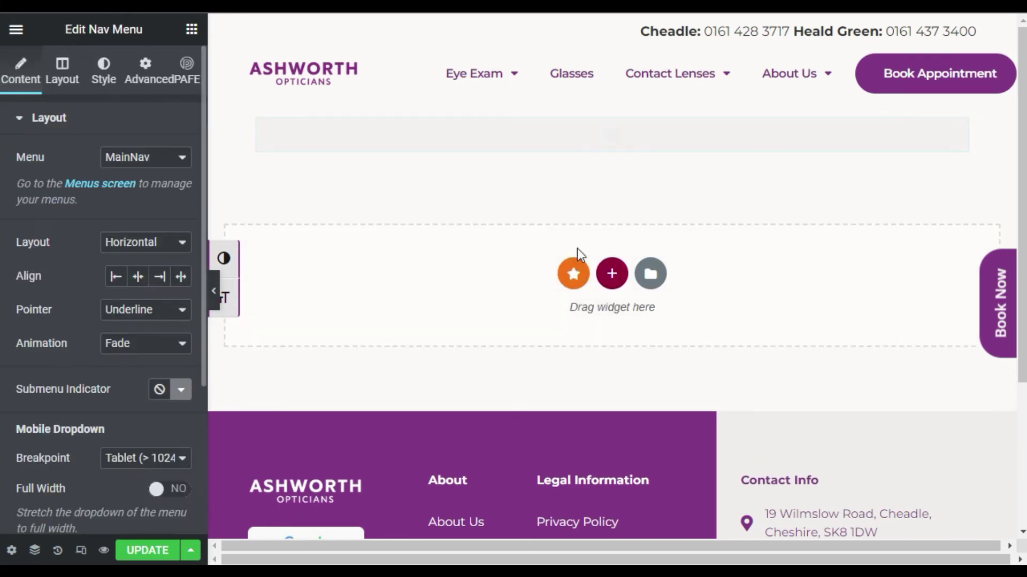
Step: Check the Menu dropdown for Categories, then reload the editor with F5
left_click(158, 160)
left_click(158, 160)
left_click(157, 161)
left_click(157, 161)
left_click(158, 161)
left_click(157, 160)
left_click(159, 163)
key("F5")
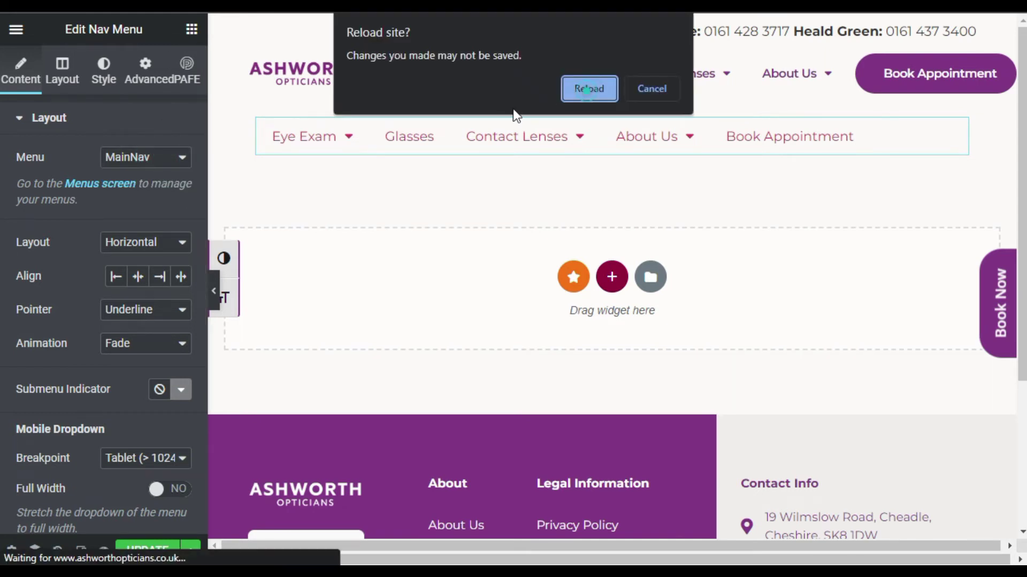
key("Return")
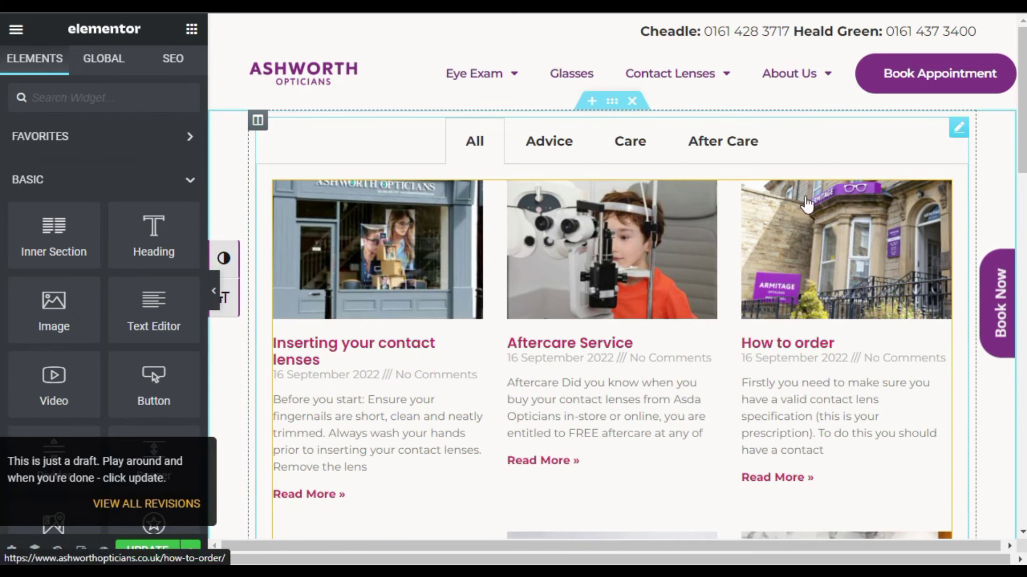
Step: Replace the tabs widget with a Nav Menu showing the Categories menu, centred
right_click(939, 342)
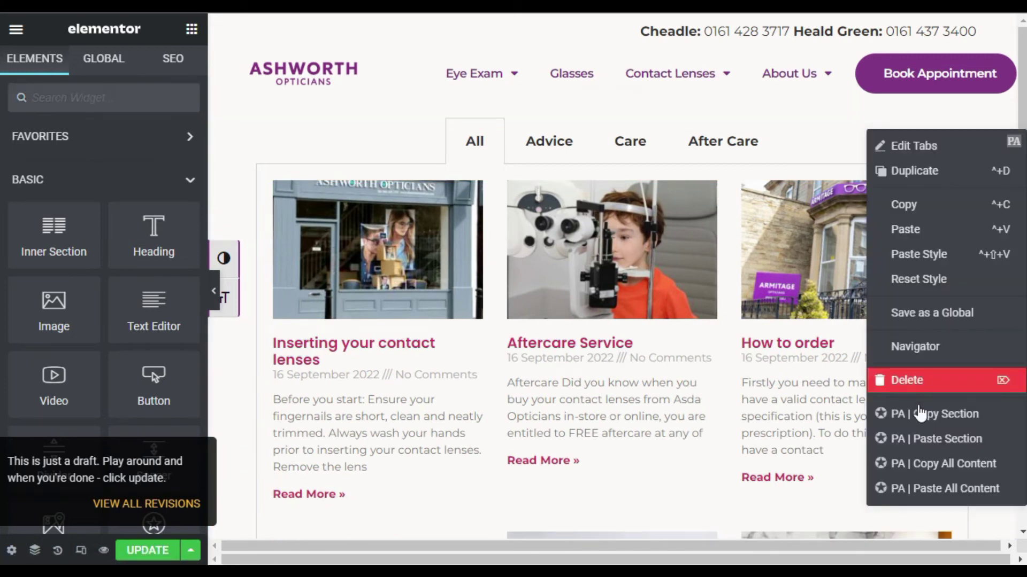
left_click(909, 380)
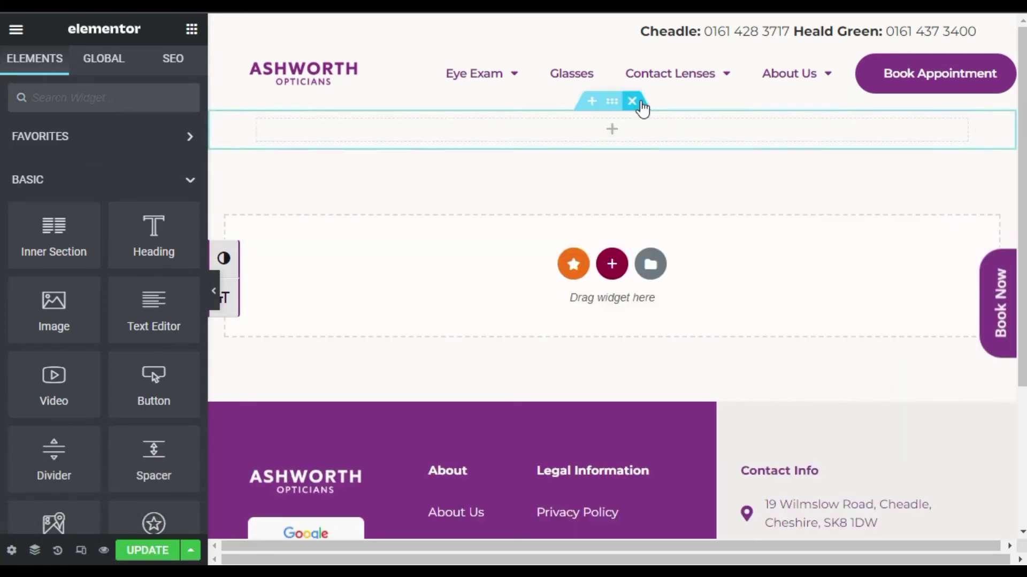
left_click(137, 103)
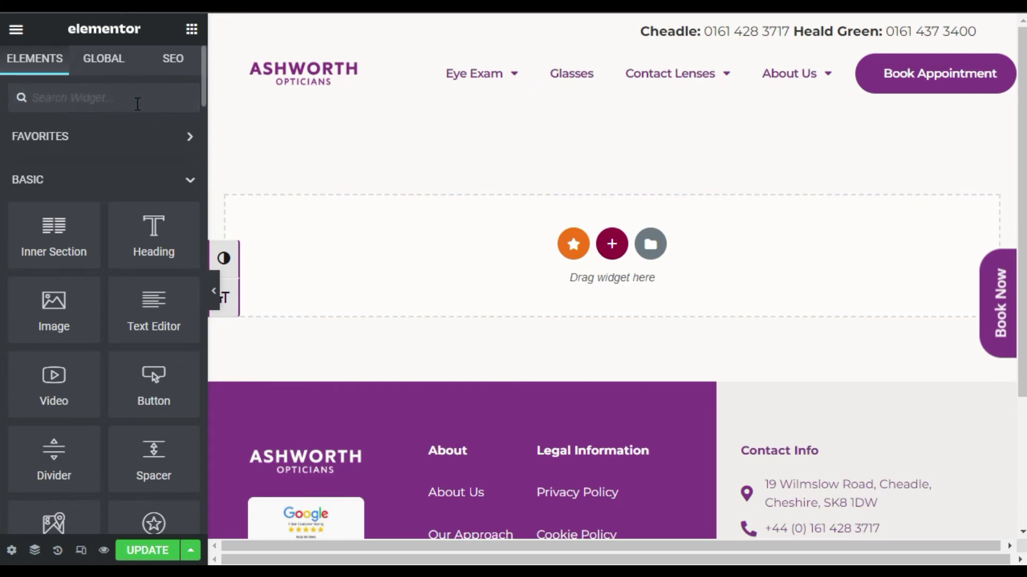
type("nav")
left_click_drag(33, 168, 556, 256)
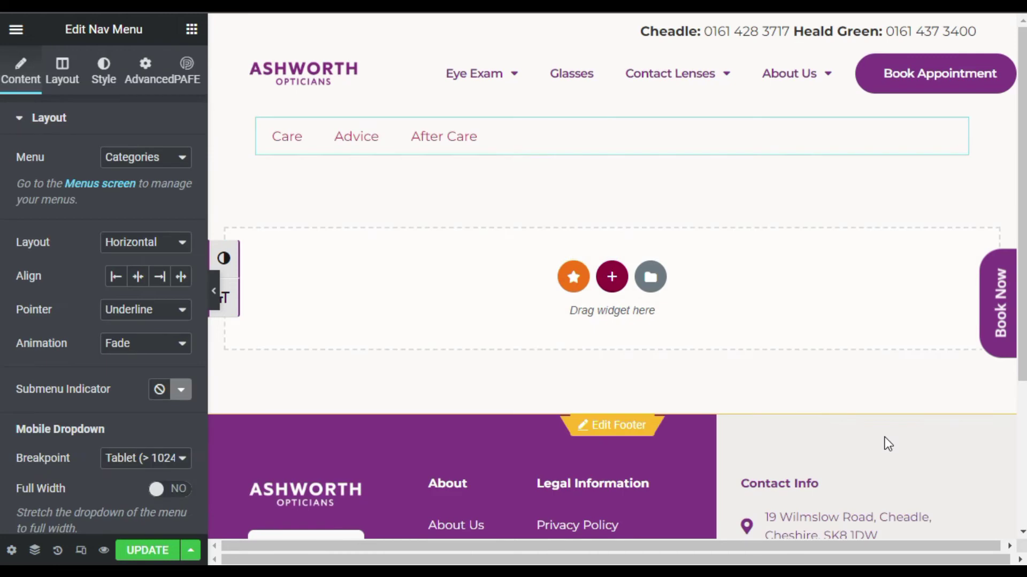
left_click(167, 161)
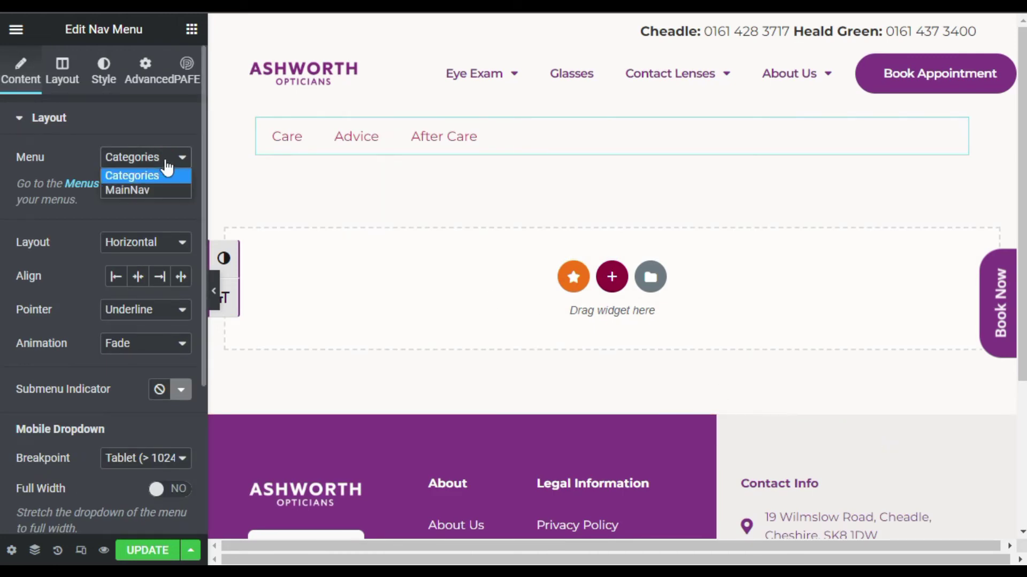
left_click(166, 173)
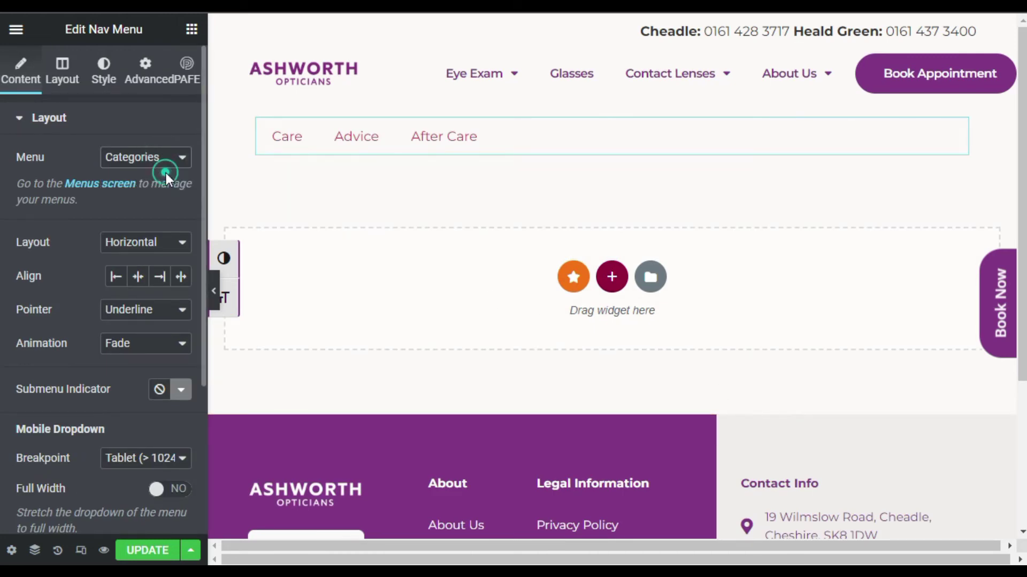
left_click(136, 277)
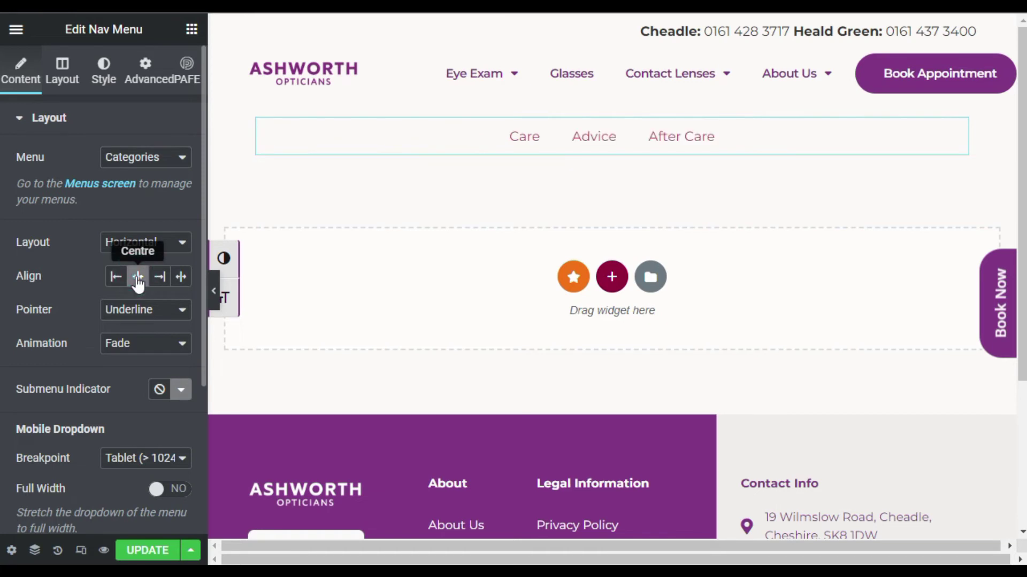
Step: Add a Posts widget below the category menu
left_click(191, 30)
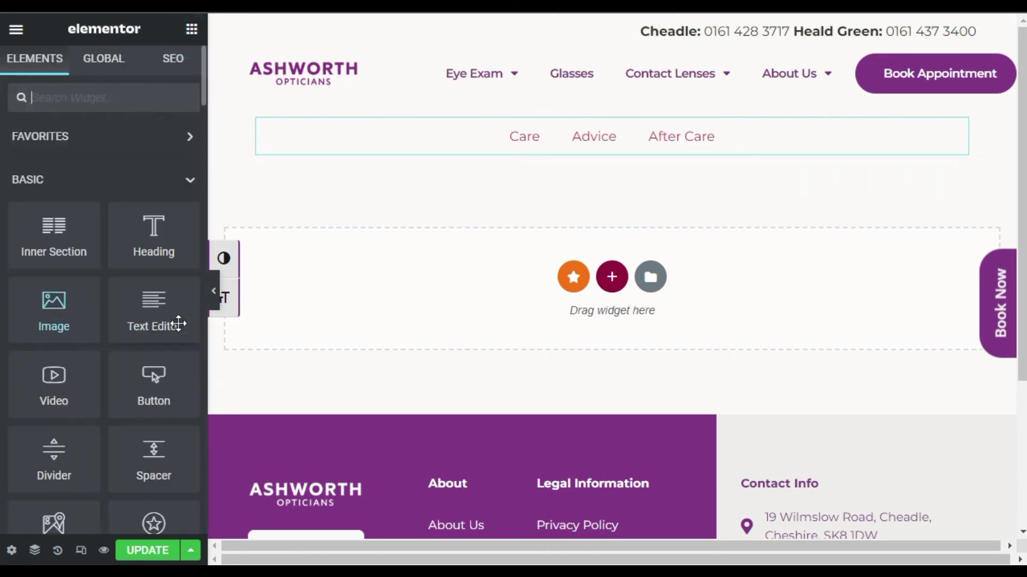
scroll(87, 394, "down", 6)
left_click_drag(60, 223, 849, 393)
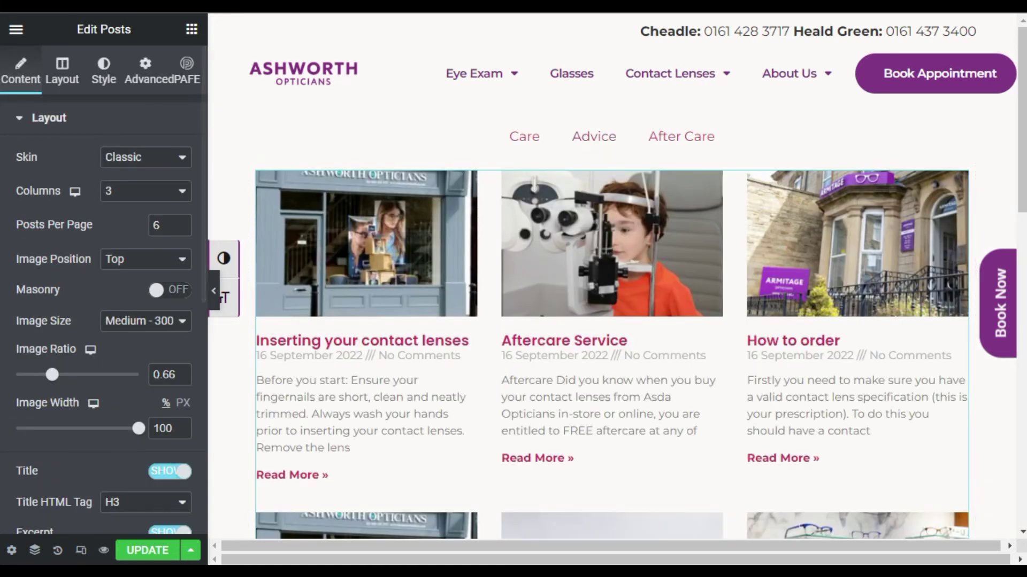
Step: Update the Blog page, preview it live, and test the Care link before going back
left_click(162, 554)
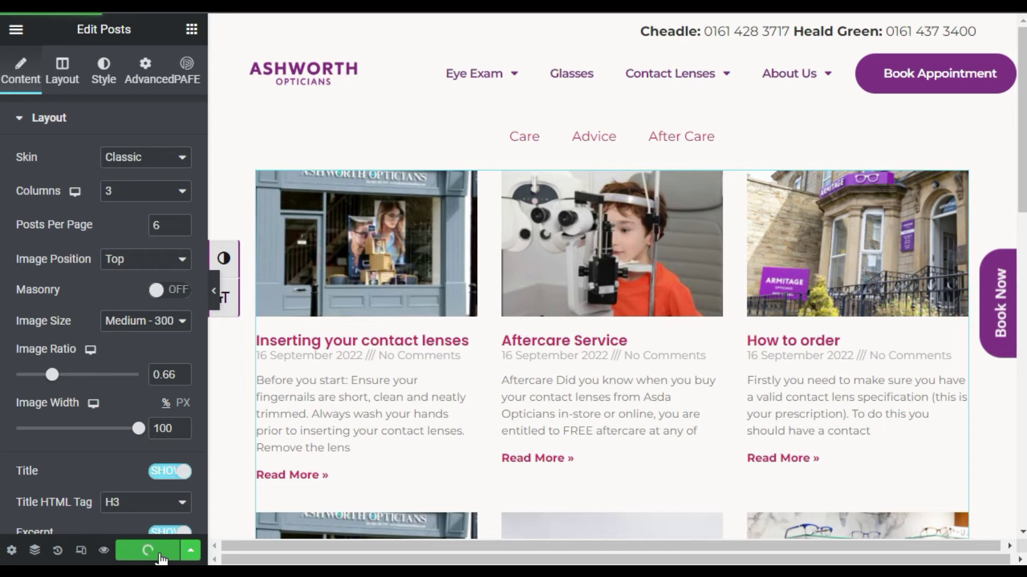
left_click(106, 550)
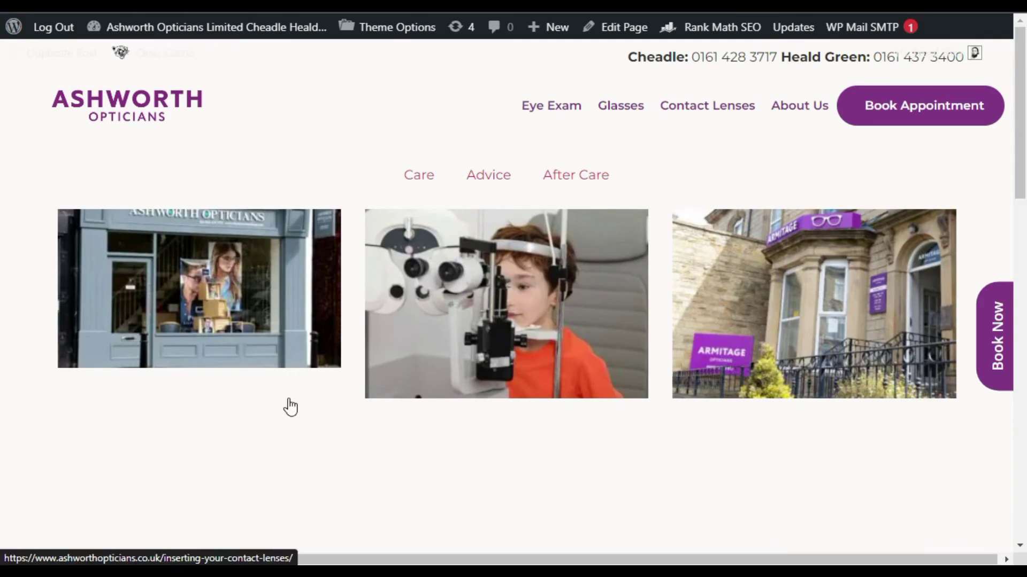
scroll(321, 321, "down", 5)
scroll(428, 214, "up", 5)
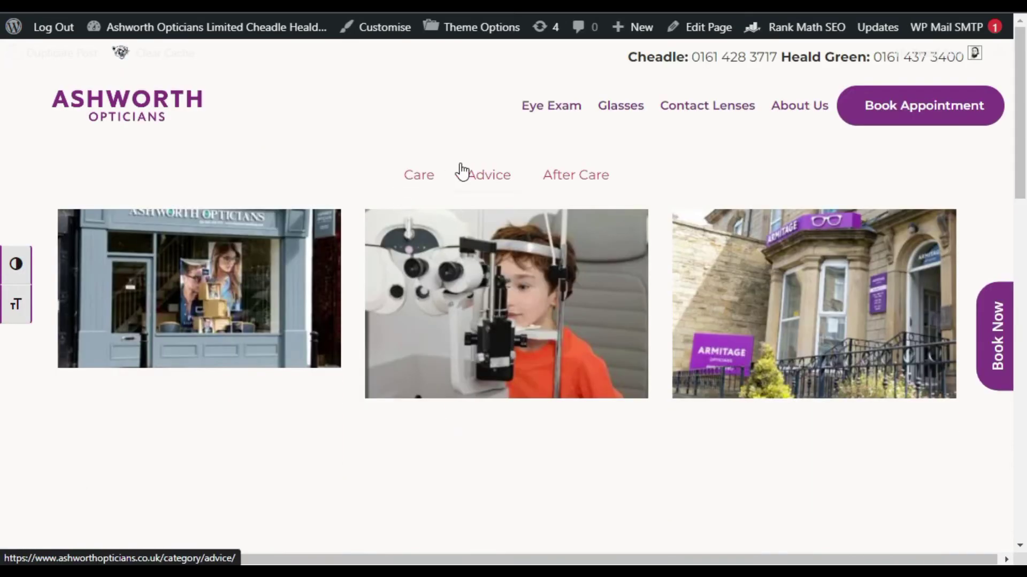
left_click(424, 181)
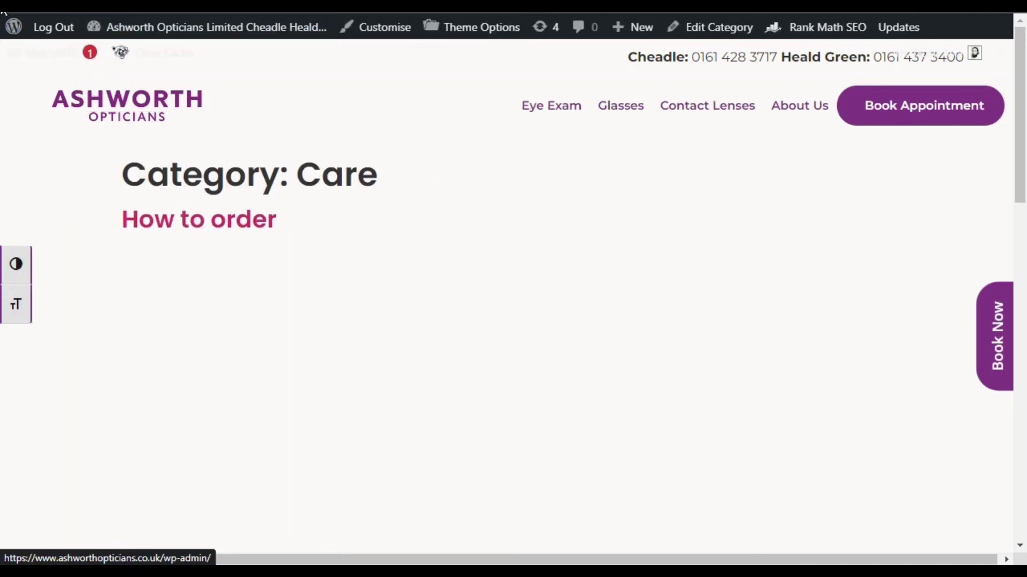
key("alt+Left")
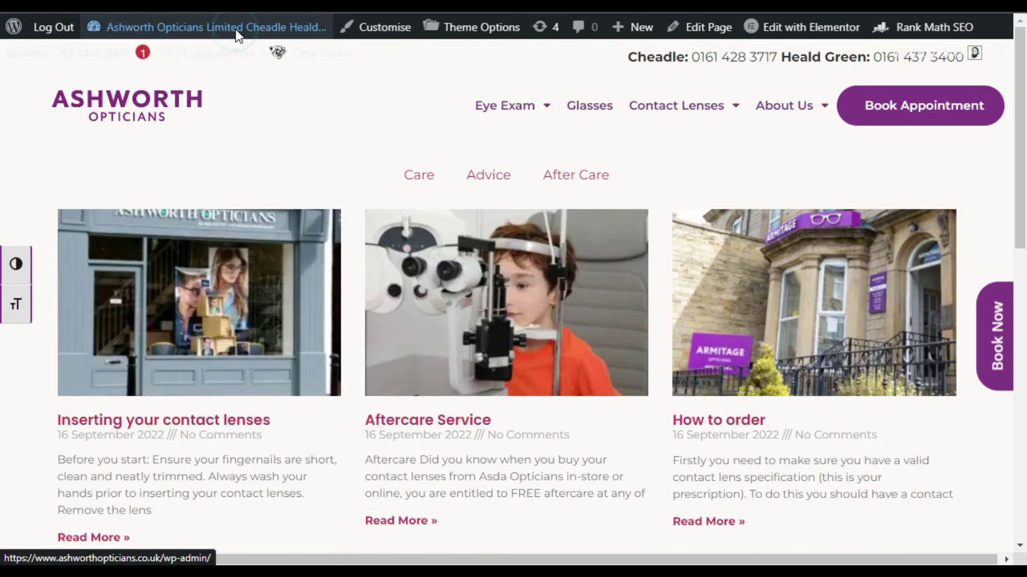
Step: Add a new Archive template from the Elementor Theme Builder and dismiss the template library
left_click(235, 29)
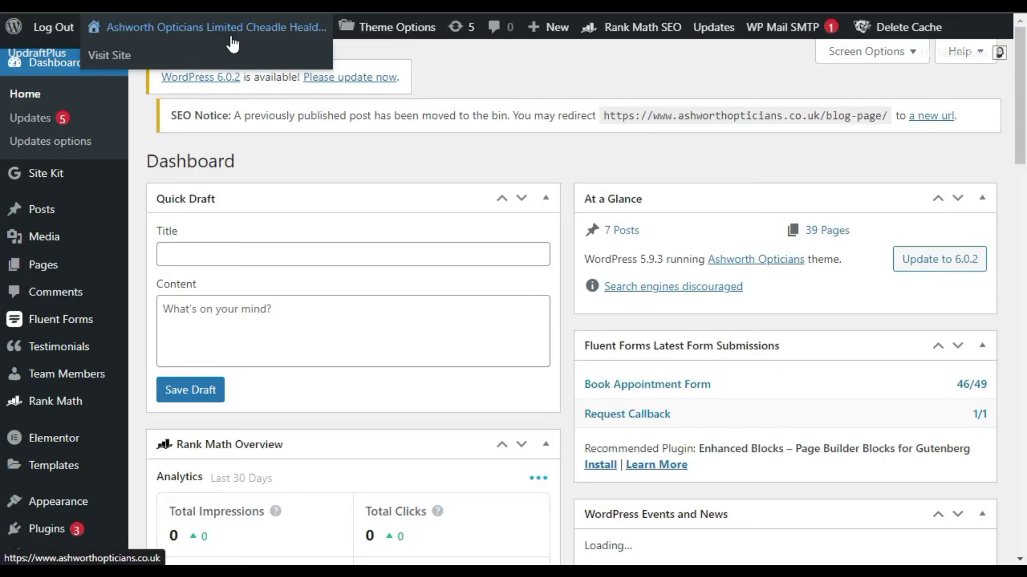
scroll(214, 161, "down", 2)
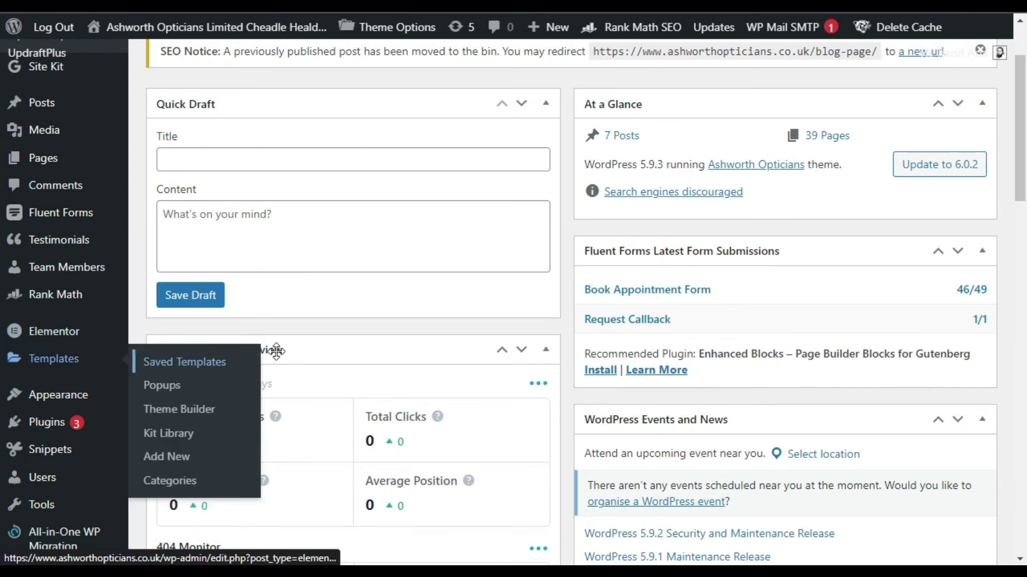
left_click(209, 414)
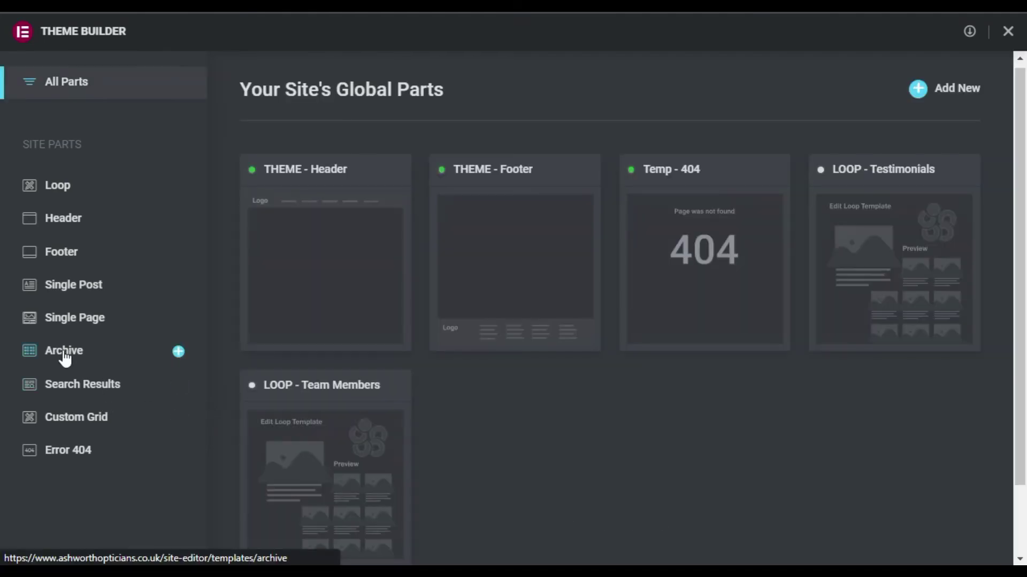
left_click(69, 351)
left_click(935, 94)
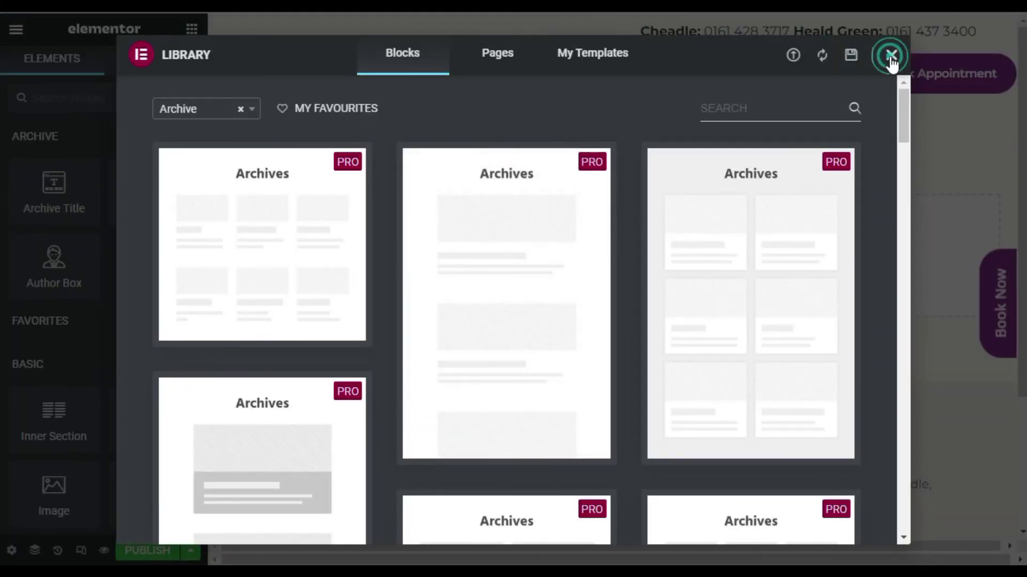
left_click(892, 59)
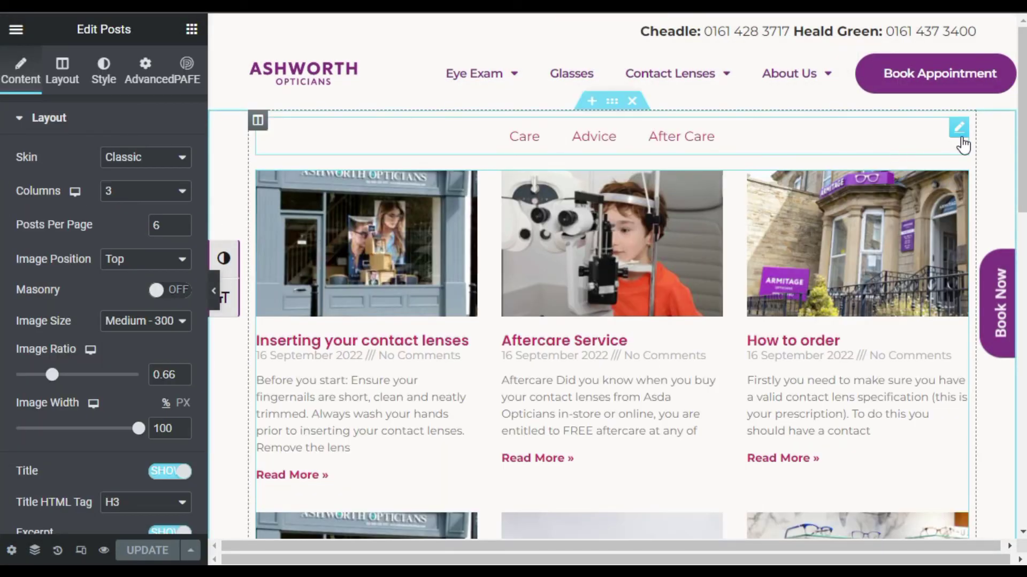
Step: Copy the Categories nav menu into the archive template's empty section
right_click(962, 140)
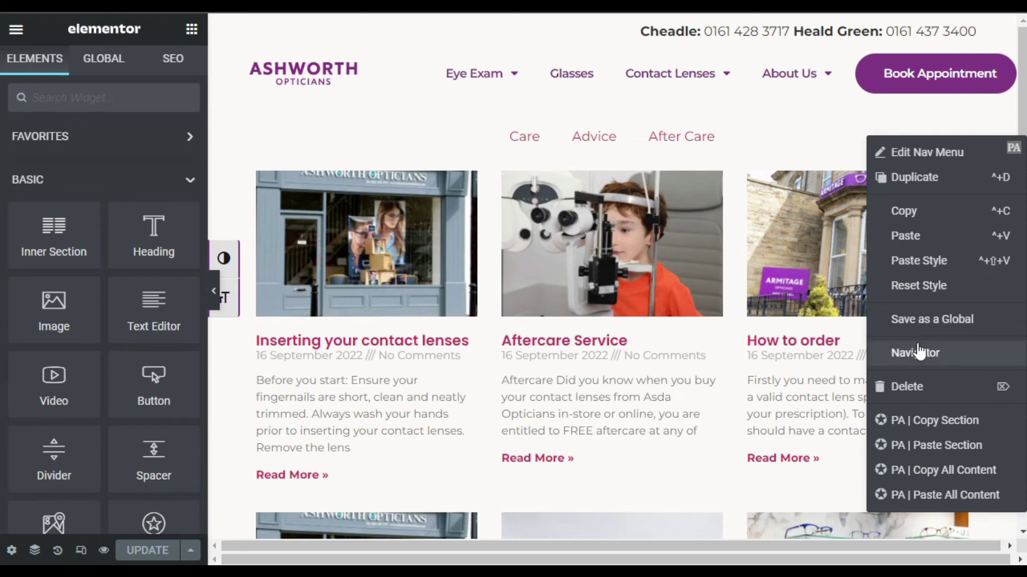
left_click(909, 211)
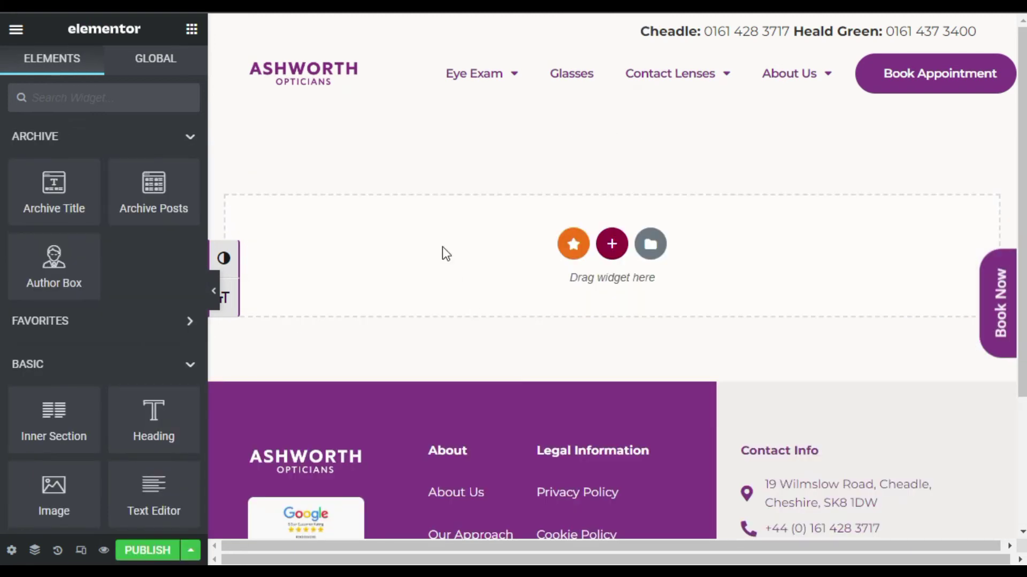
right_click(442, 246)
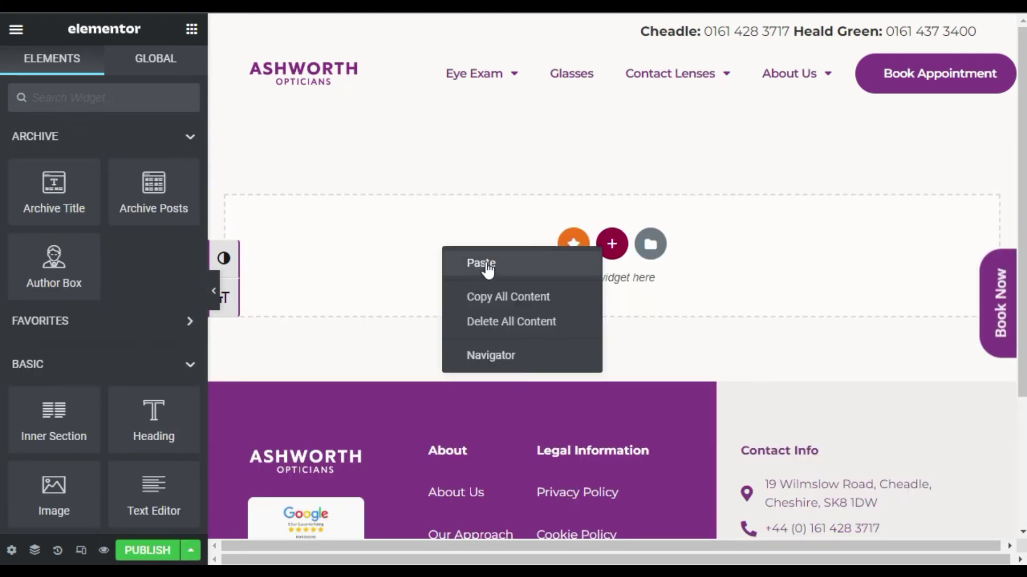
left_click(481, 263)
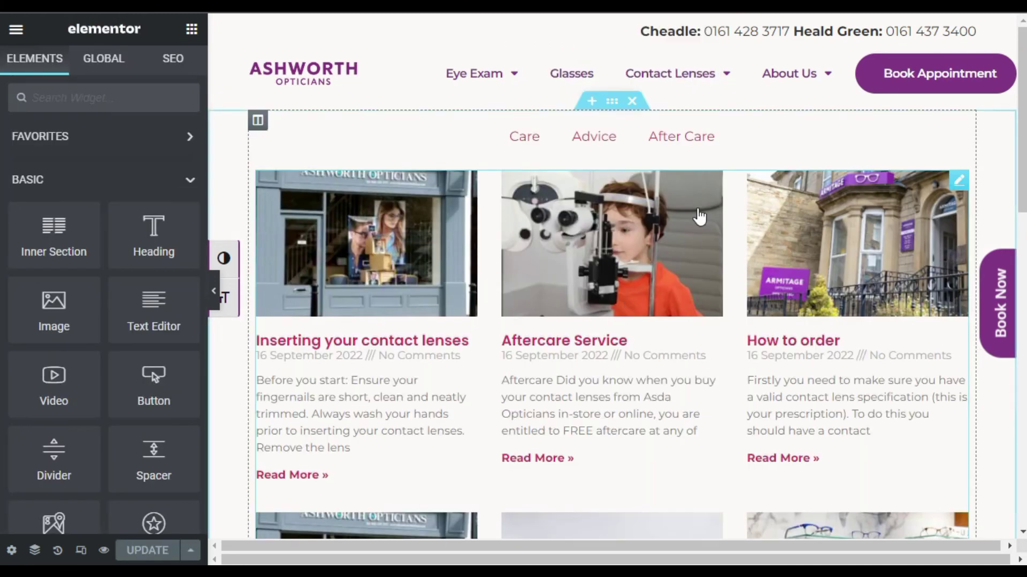
Step: Copy the three-column posts grid into the template and open its publish settings
right_click(959, 184)
left_click(937, 270)
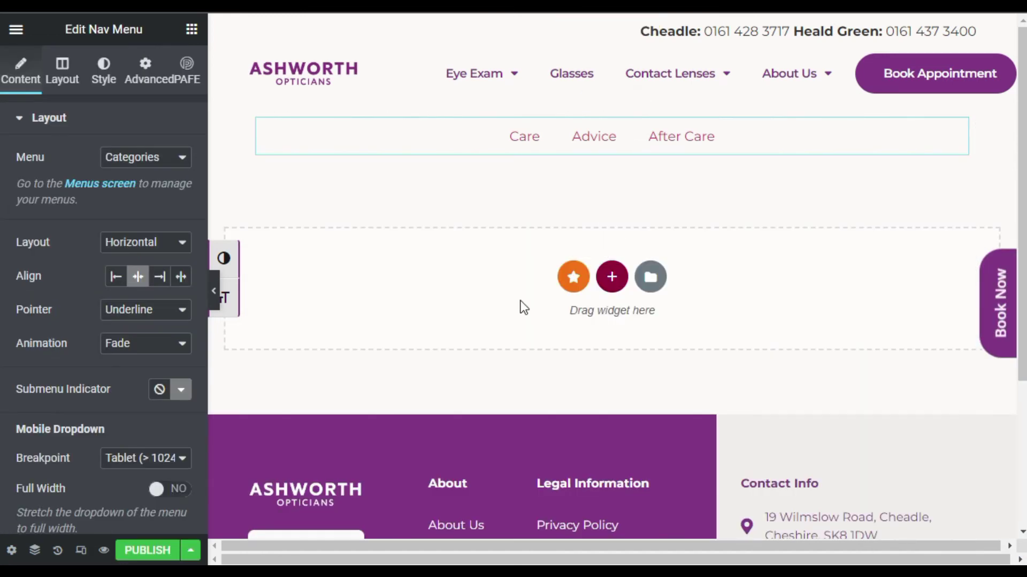
right_click(521, 300)
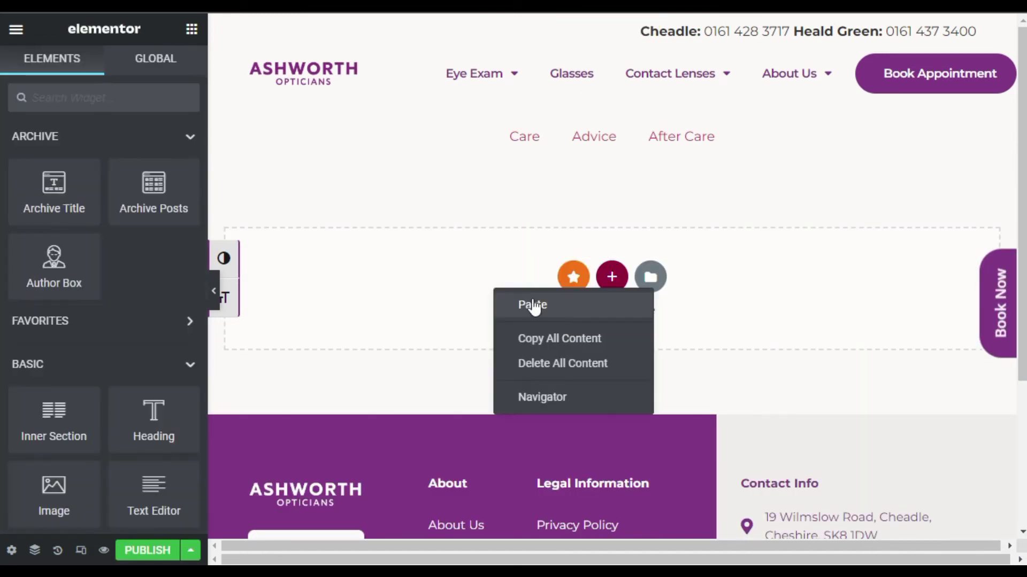
left_click(542, 305)
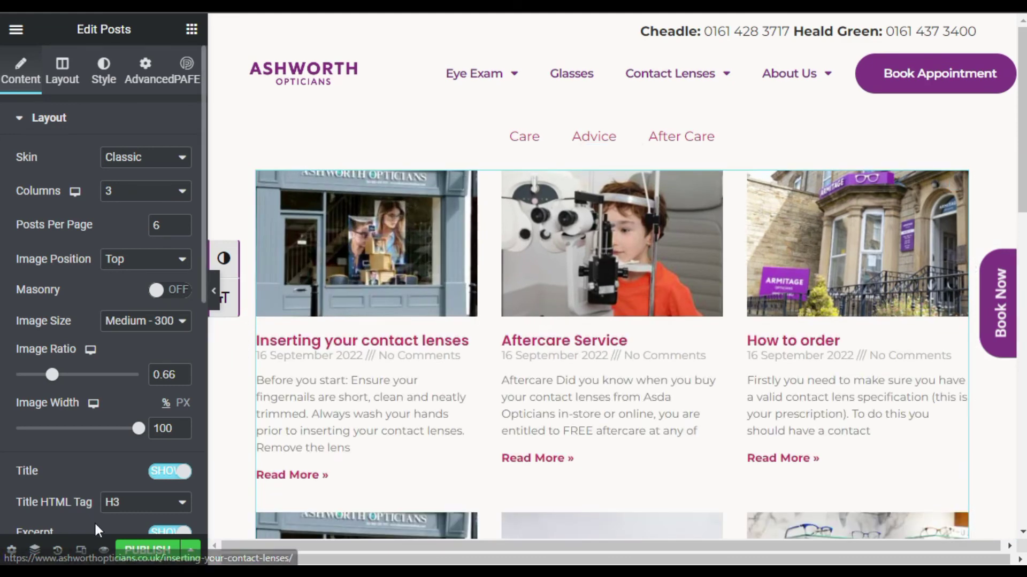
left_click(150, 548)
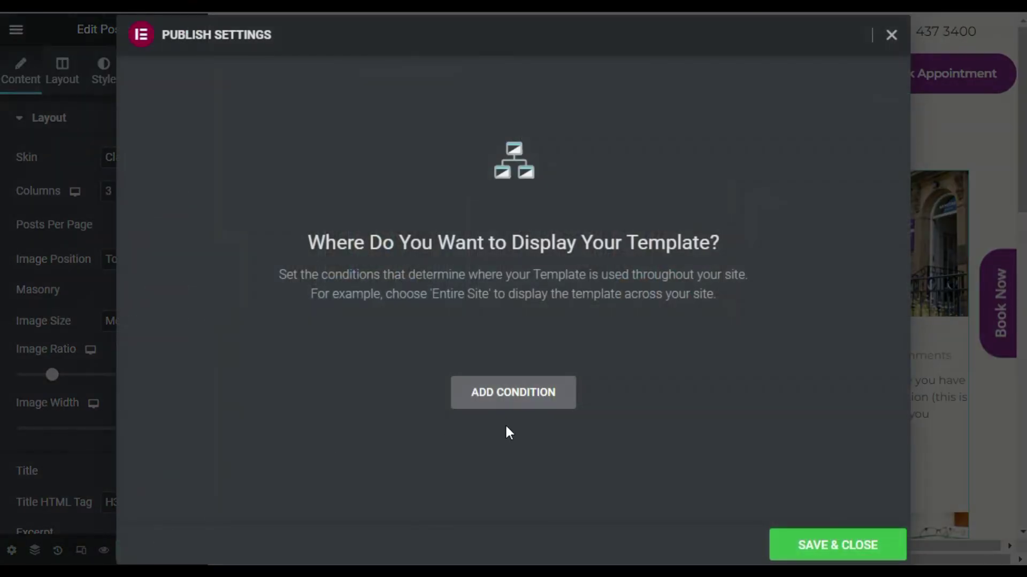
Step: Publish the archive template with an Include All Archives display condition
left_click(503, 391)
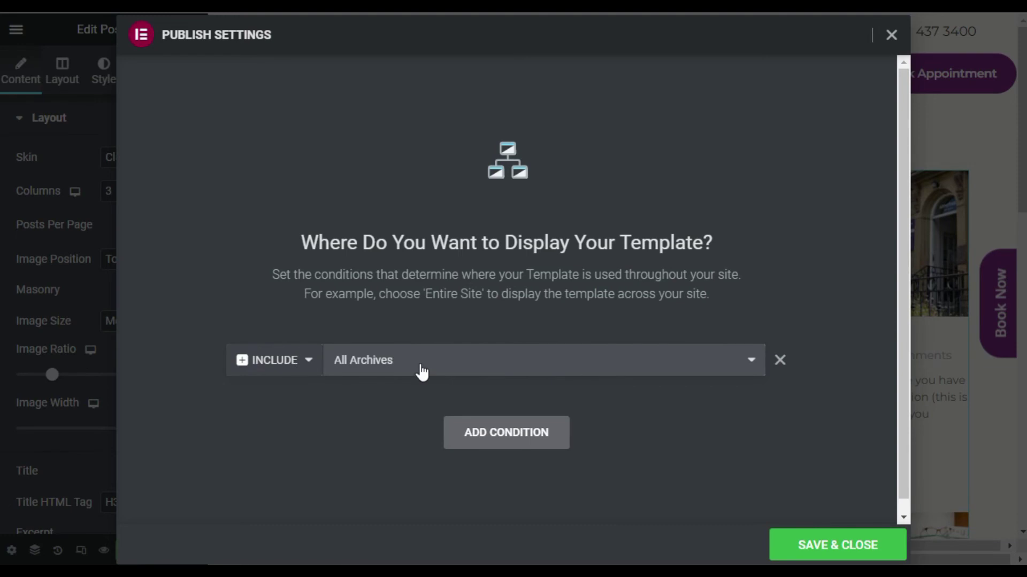
left_click(818, 541)
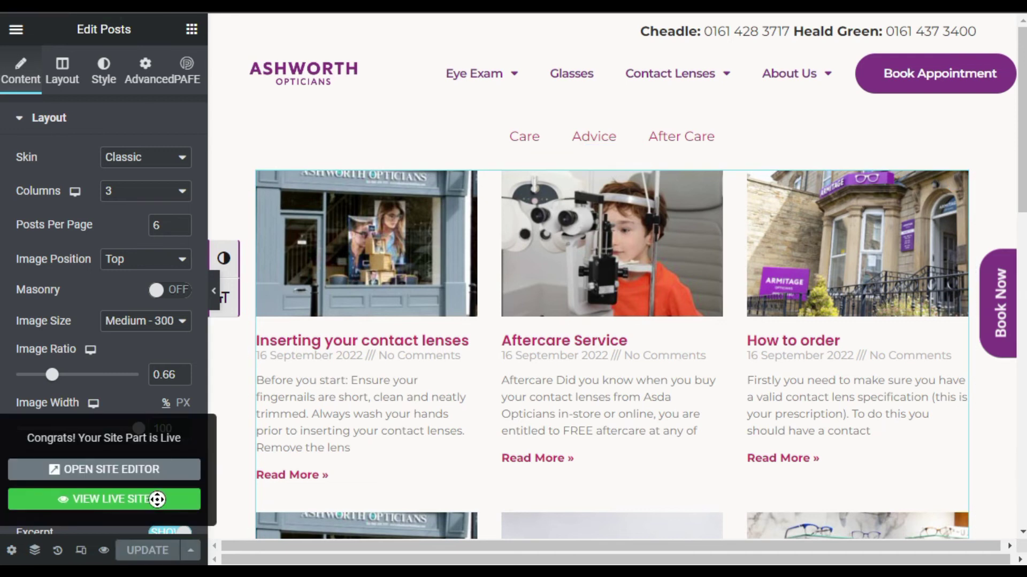
Step: On the live site, visit the Care and Advice category pages and scroll through their posts
left_click(158, 502)
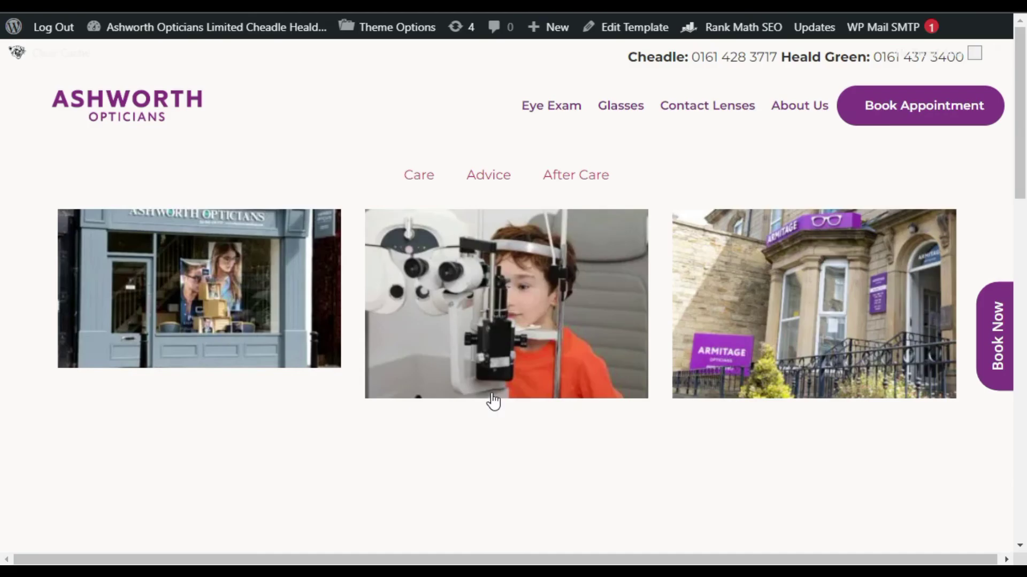
left_click(427, 179)
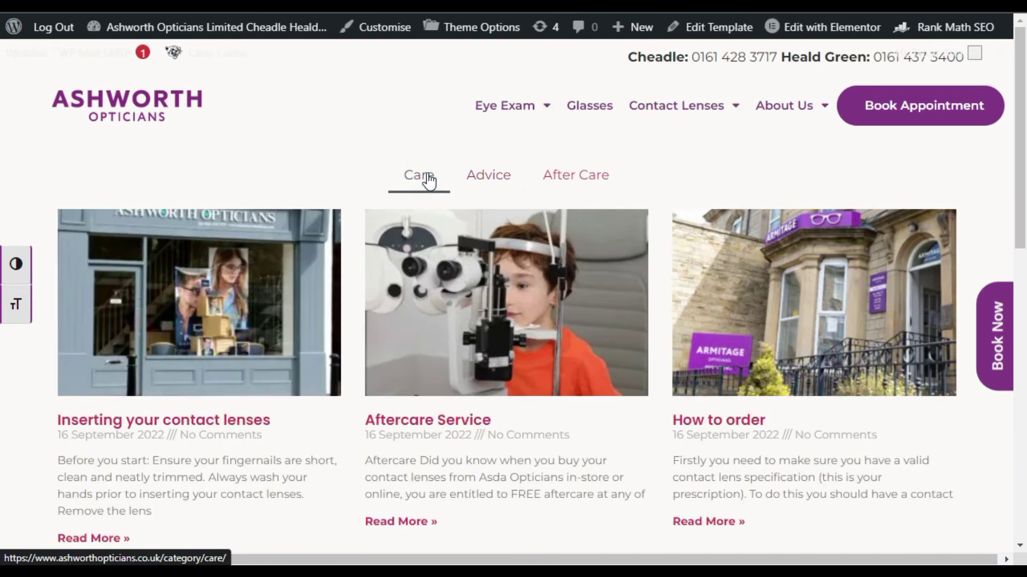
left_click(428, 180)
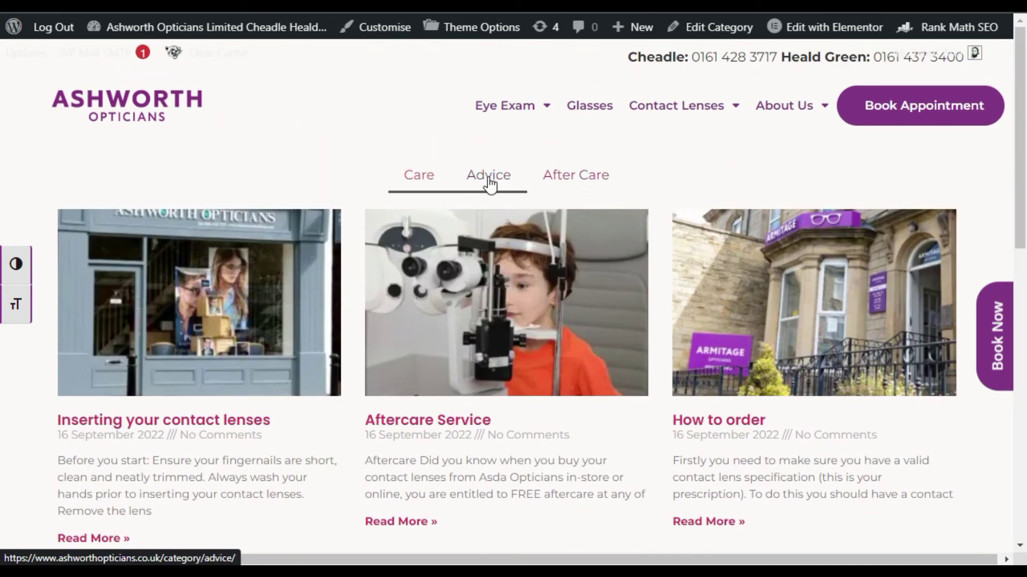
left_click(490, 184)
scroll(442, 295, "down", 7)
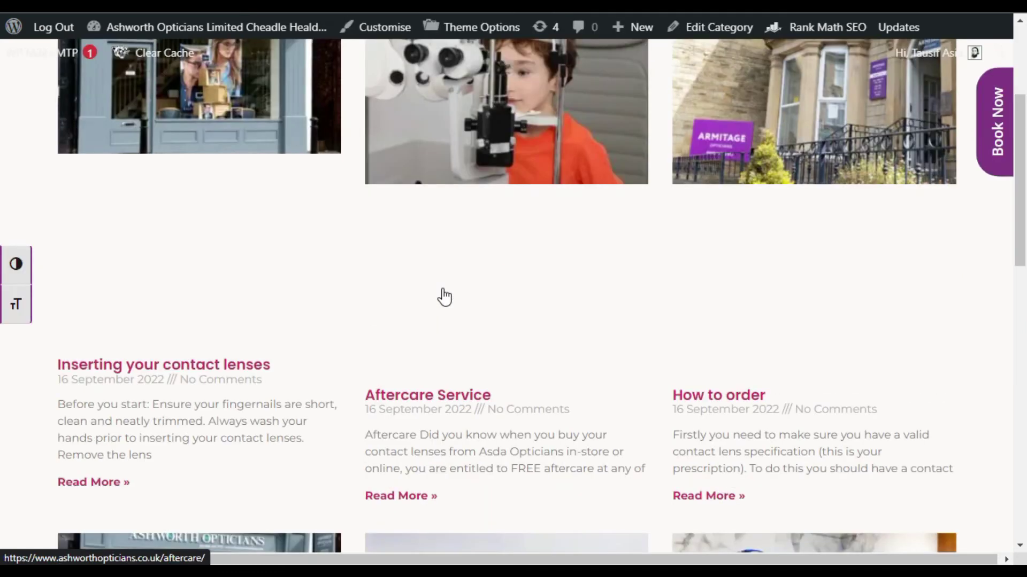
scroll(470, 357, "down", 8)
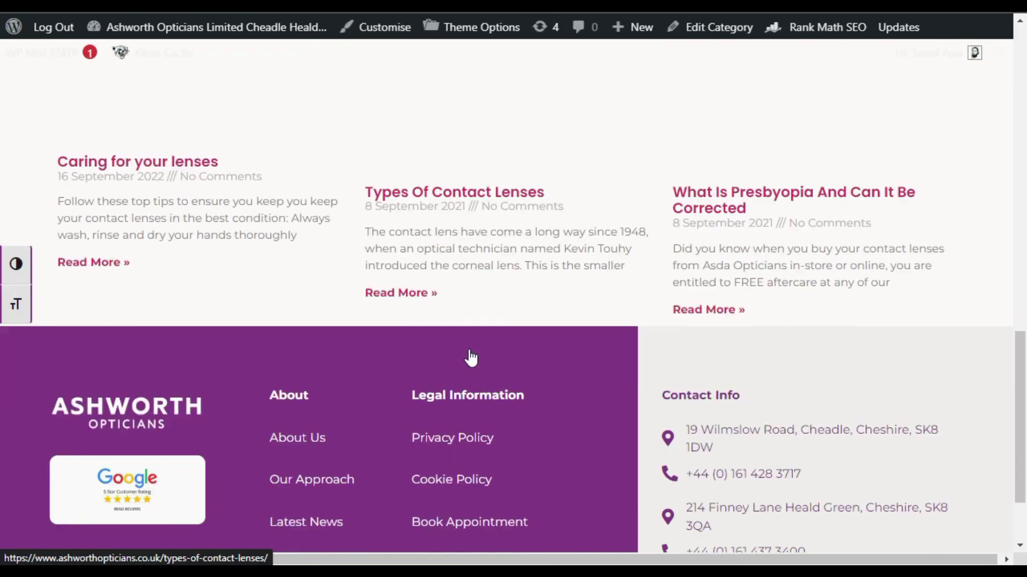
scroll(514, 298, "up", 8)
scroll(515, 298, "up", 5)
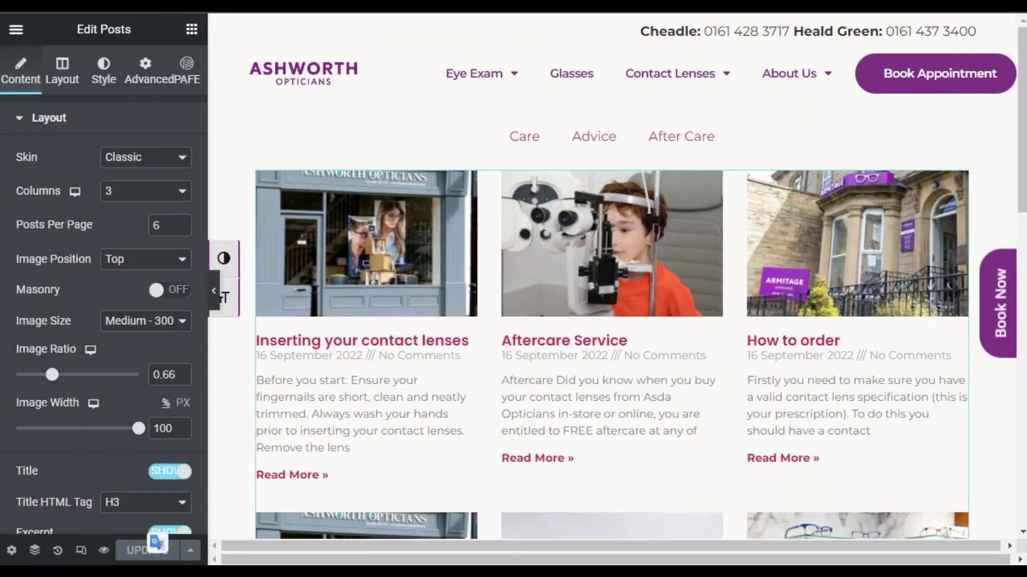
Step: Set the template's posts grid to 7 posts per page, save, and check the After Care page
left_click_drag(163, 226, 144, 223)
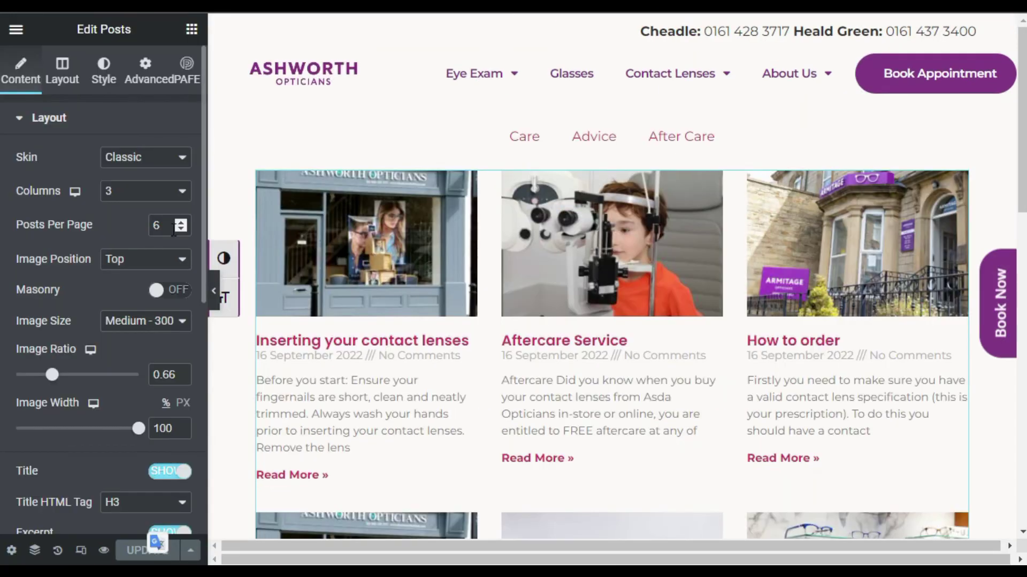
type("7")
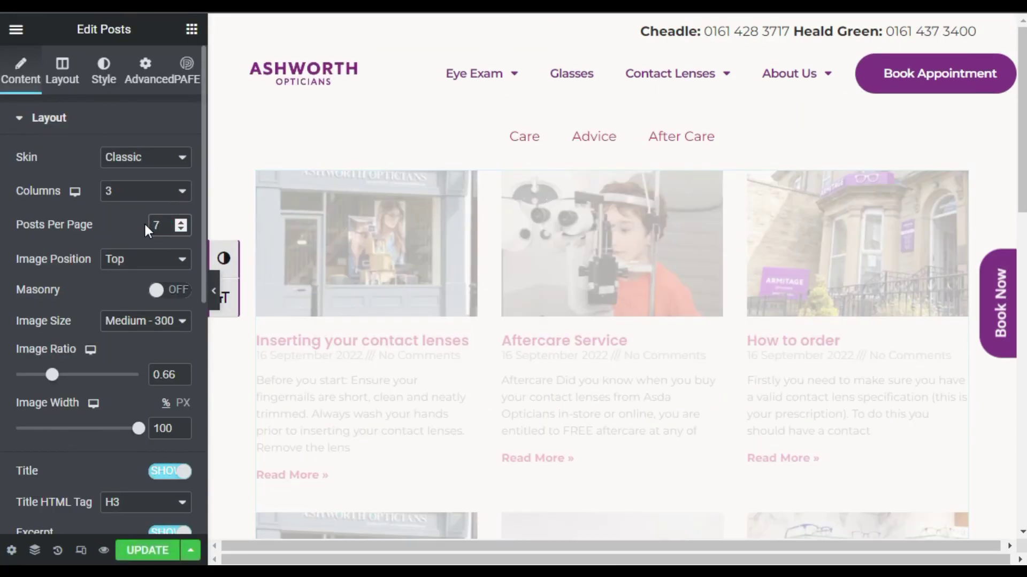
left_click(135, 551)
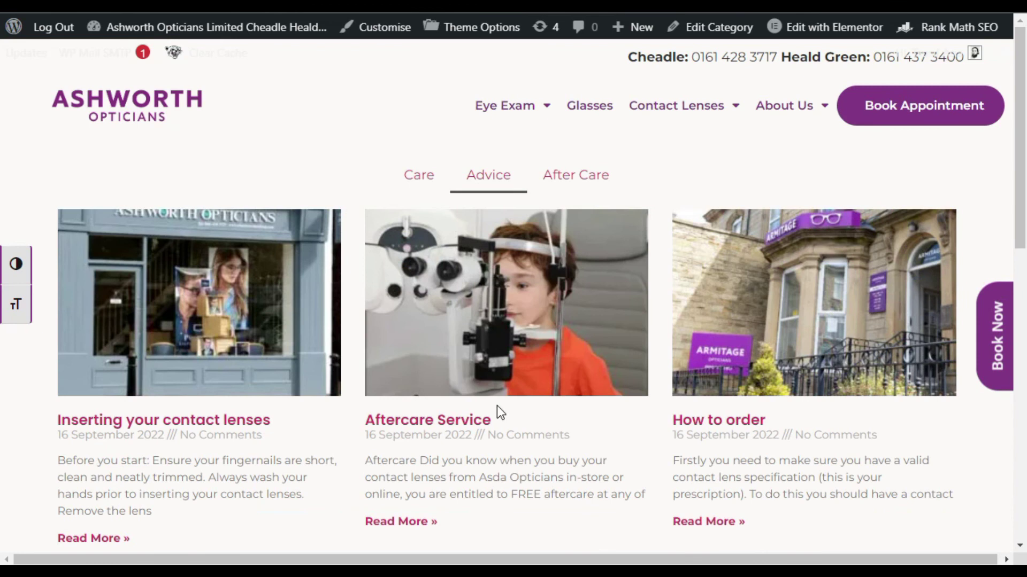
left_click(571, 174)
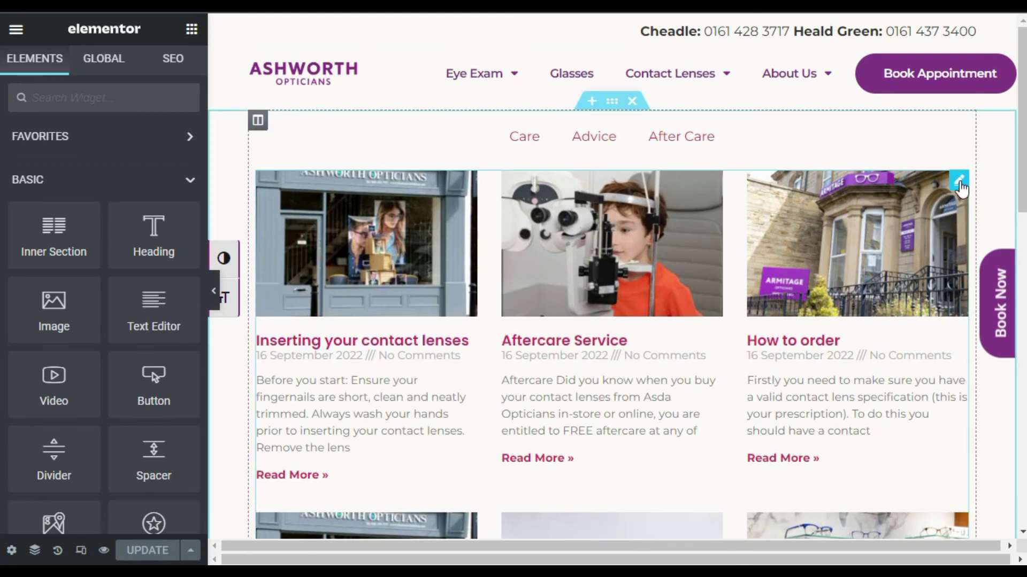
Step: Set the posts grid's query Source to Current Query, update the template, and preview it
left_click(959, 180)
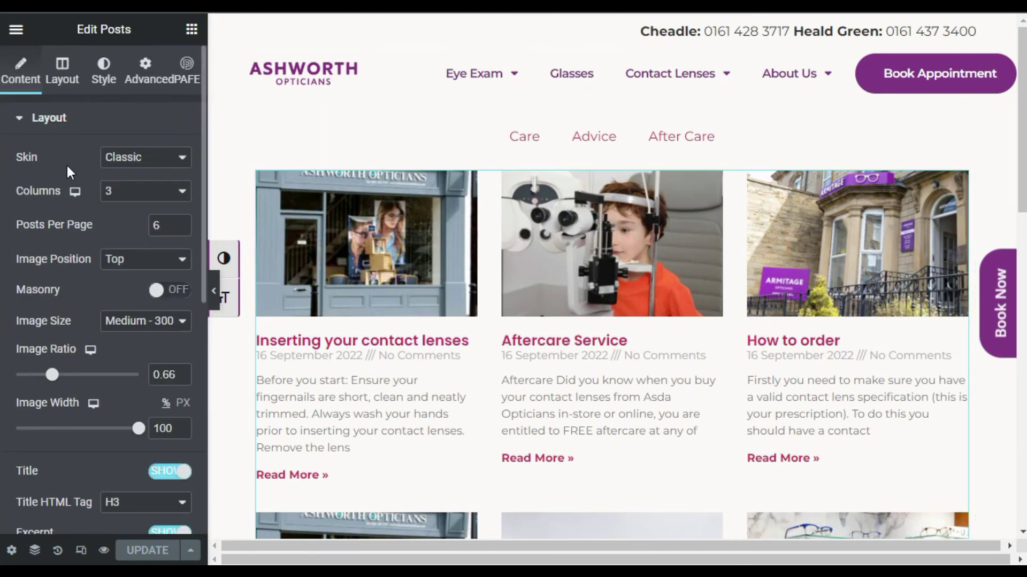
left_click(60, 115)
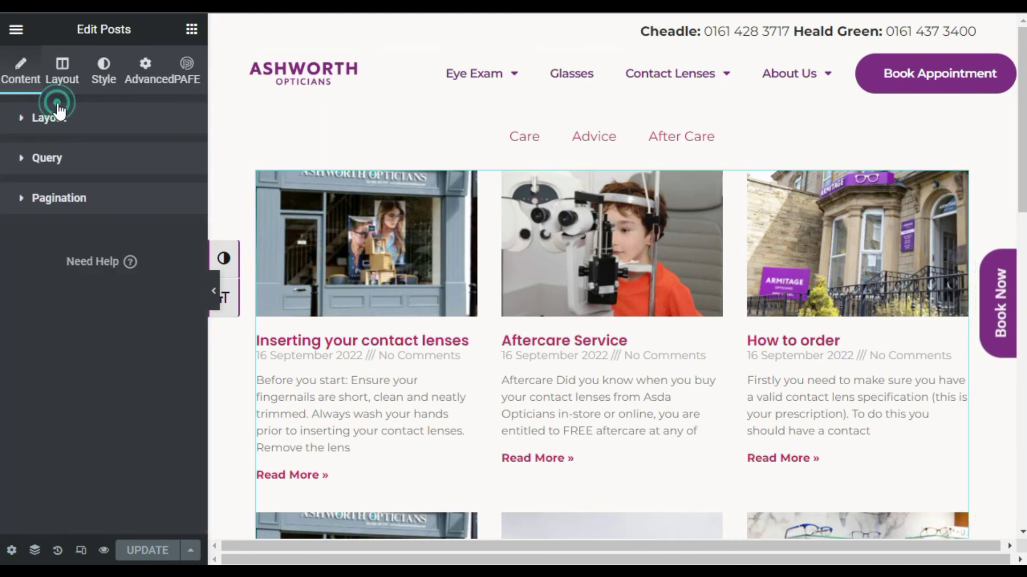
left_click(101, 160)
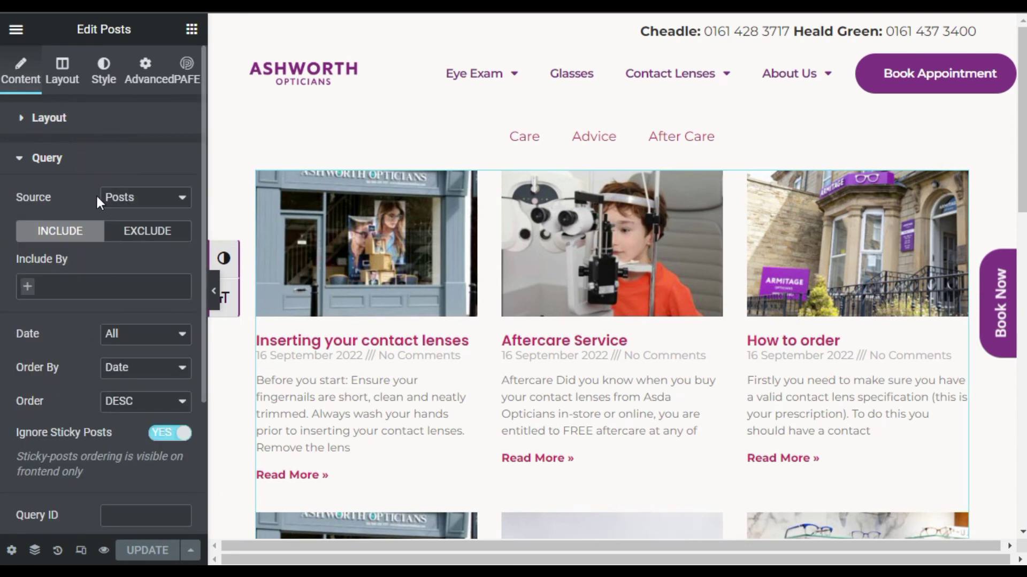
left_click(154, 197)
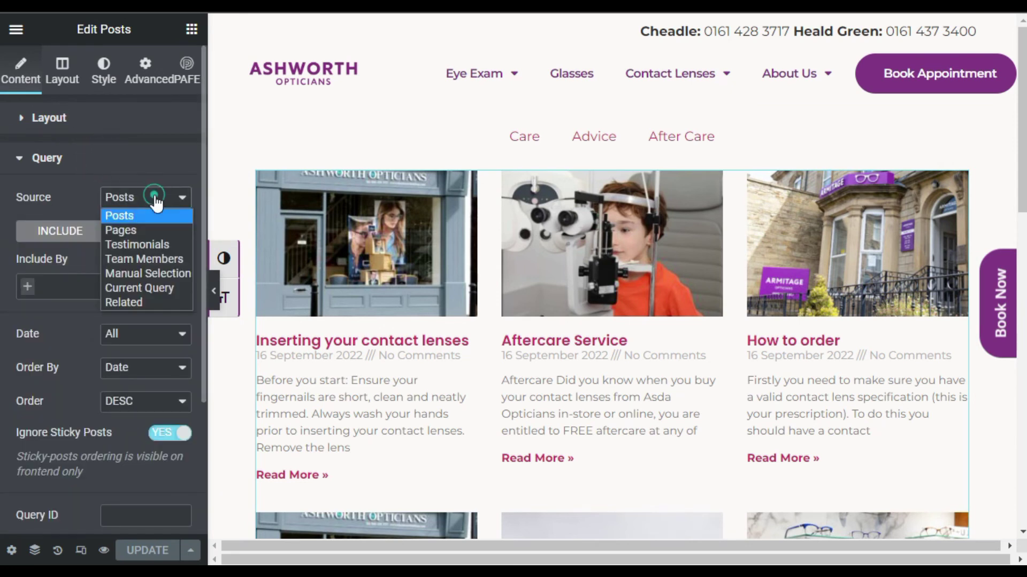
left_click(160, 289)
left_click(146, 553)
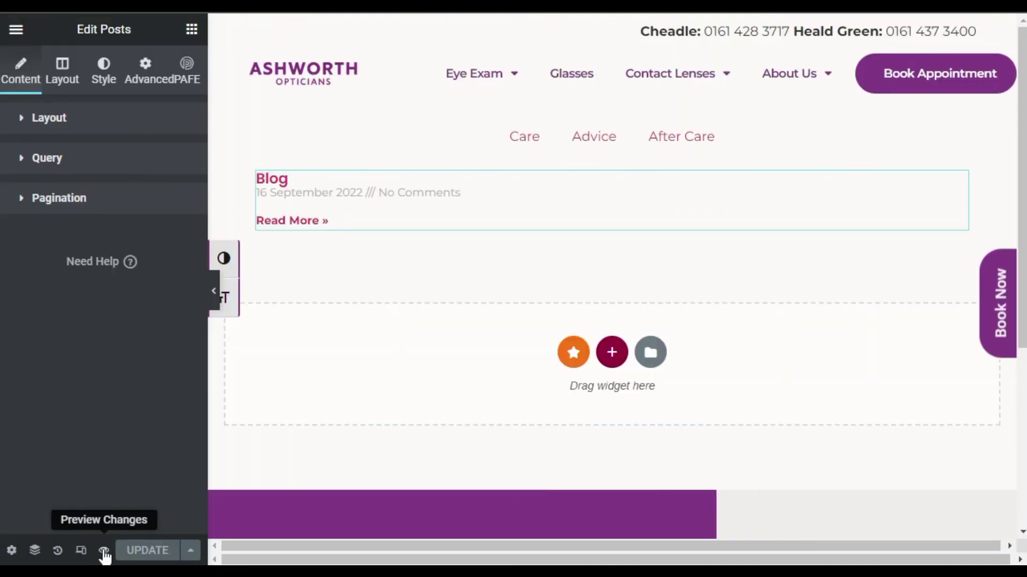
left_click(104, 552)
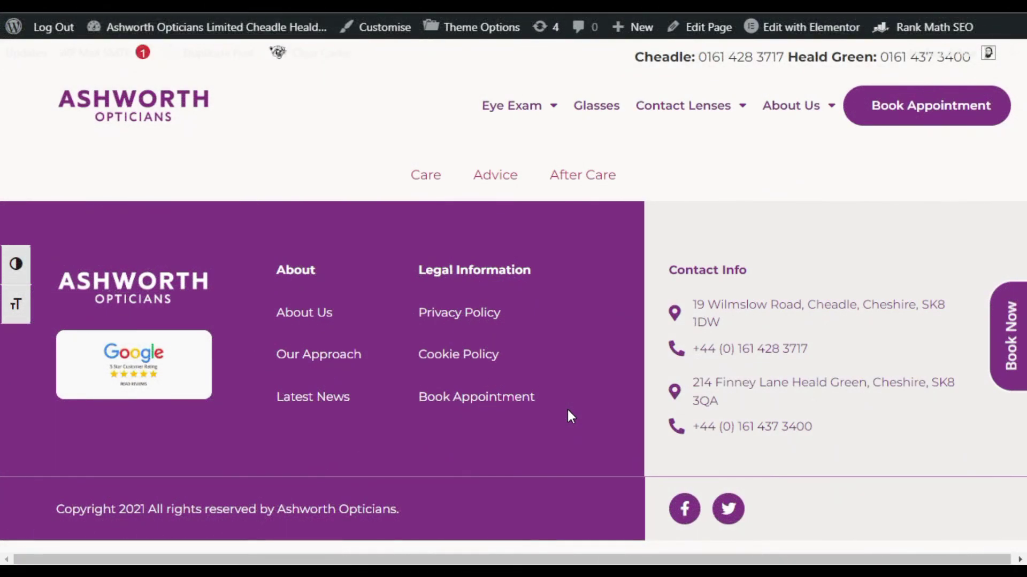
Step: Compare the live Care, Advice and After Care pages to confirm each lists only its own posts
left_click(430, 178)
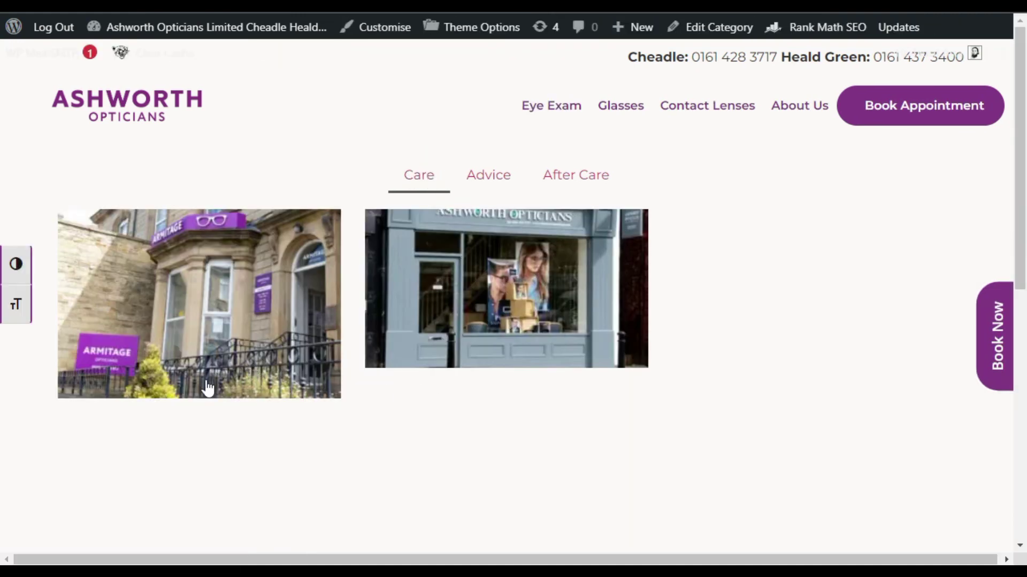
scroll(526, 412, "down", 6)
scroll(320, 403, "up", 6)
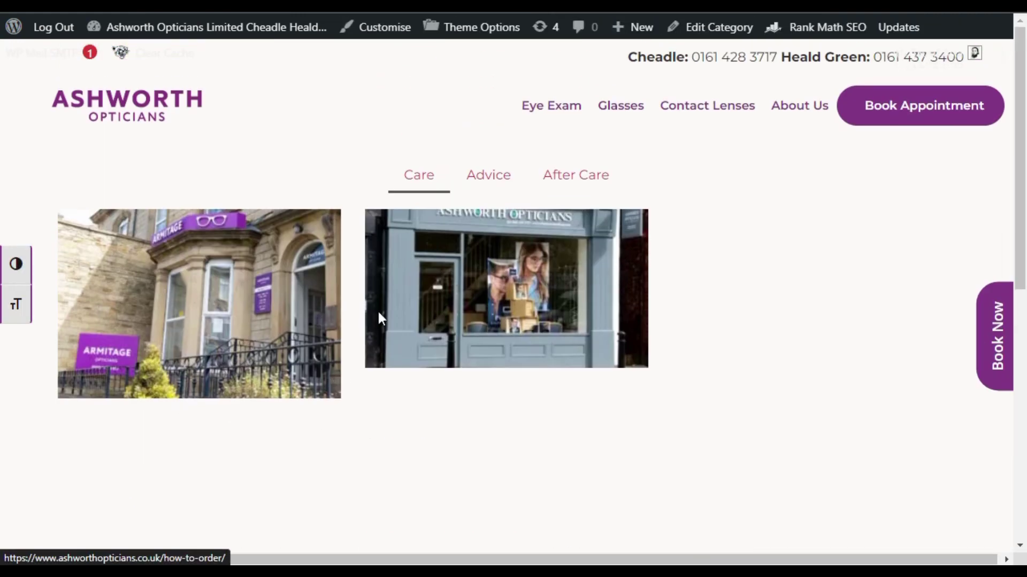
scroll(616, 479, "down", 6)
scroll(537, 367, "up", 6)
left_click(513, 184)
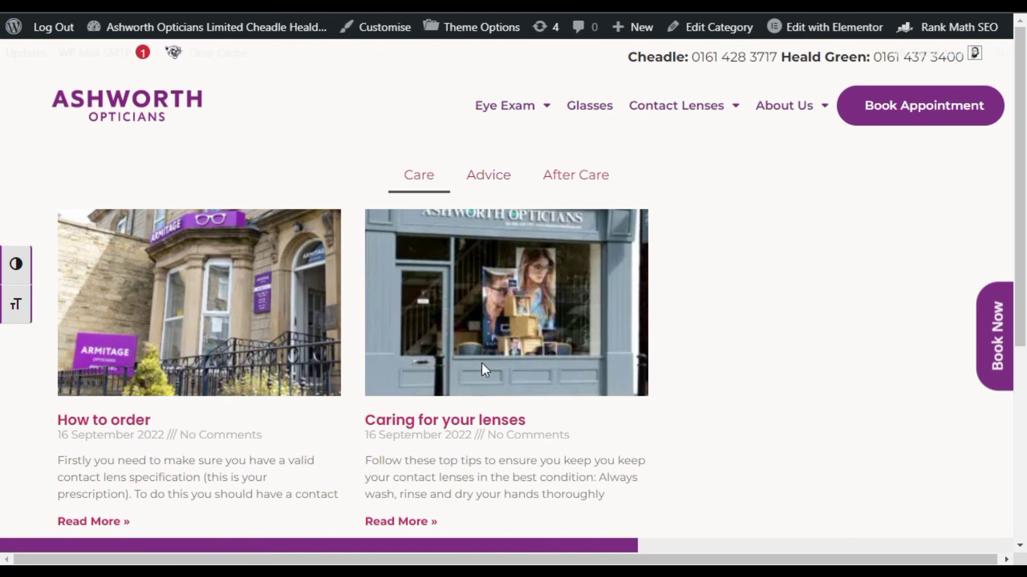
left_click(574, 172)
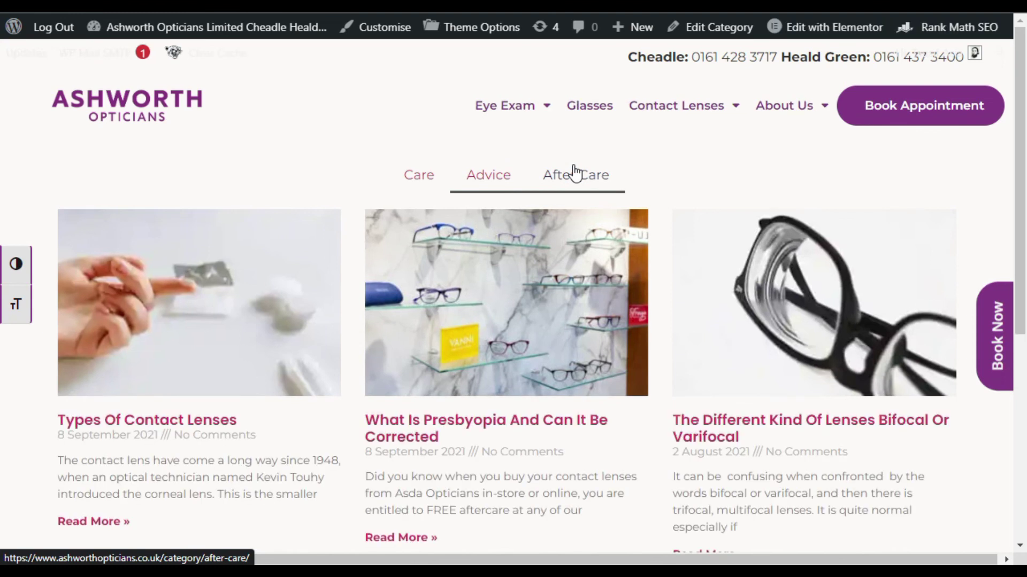
left_click(575, 172)
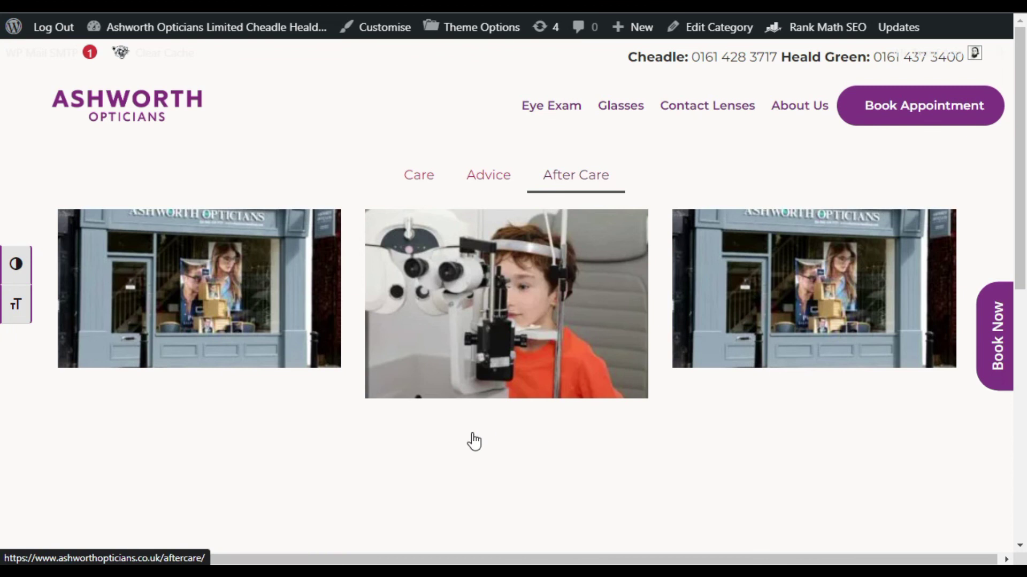
scroll(427, 440, "down", 5)
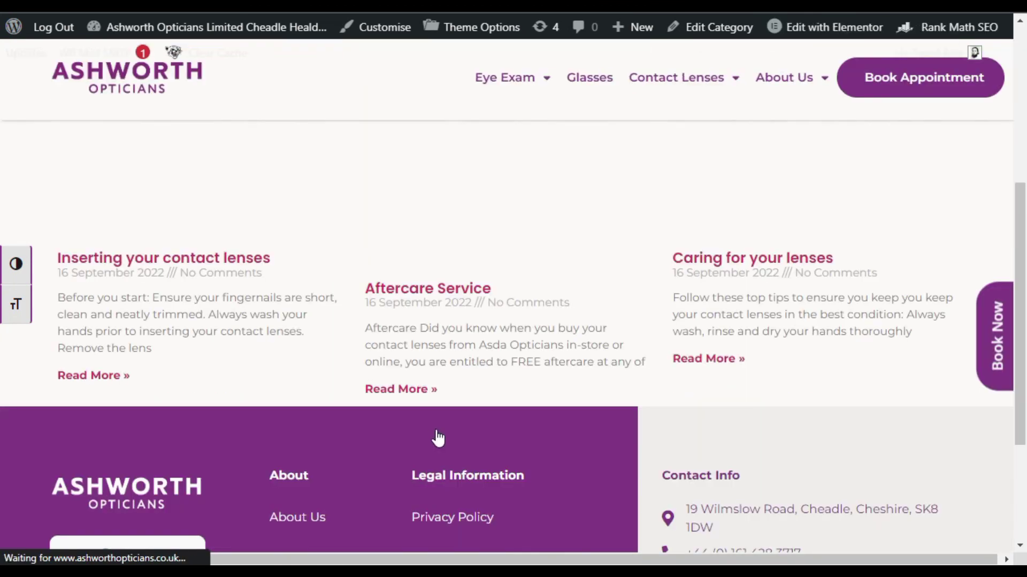